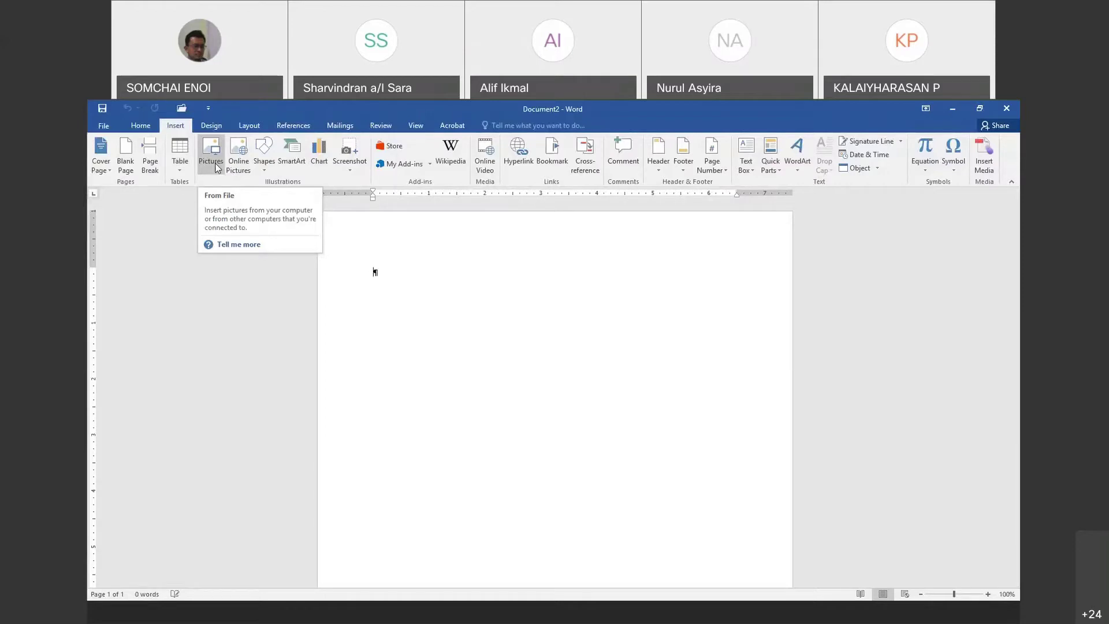
left_click(182, 171)
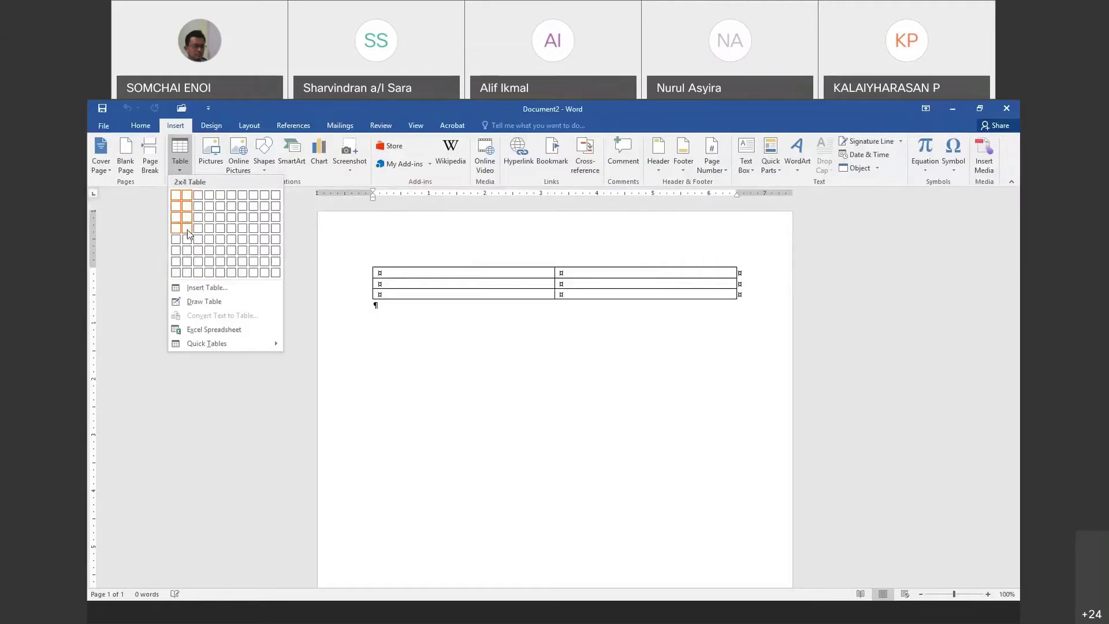
key("Escape")
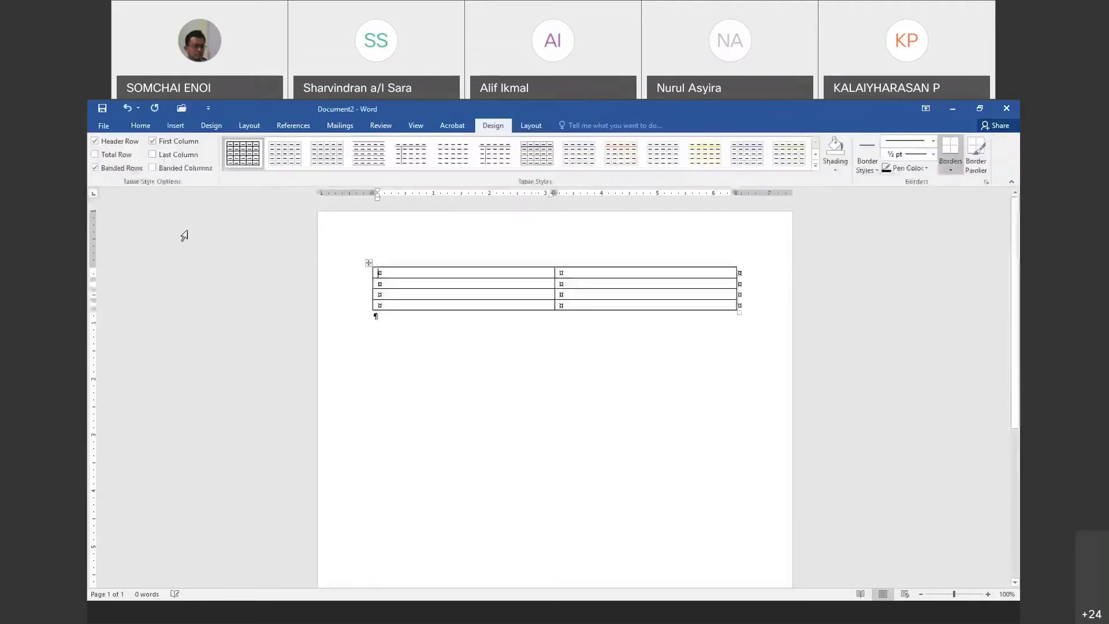
left_click(175, 127)
left_click(179, 155)
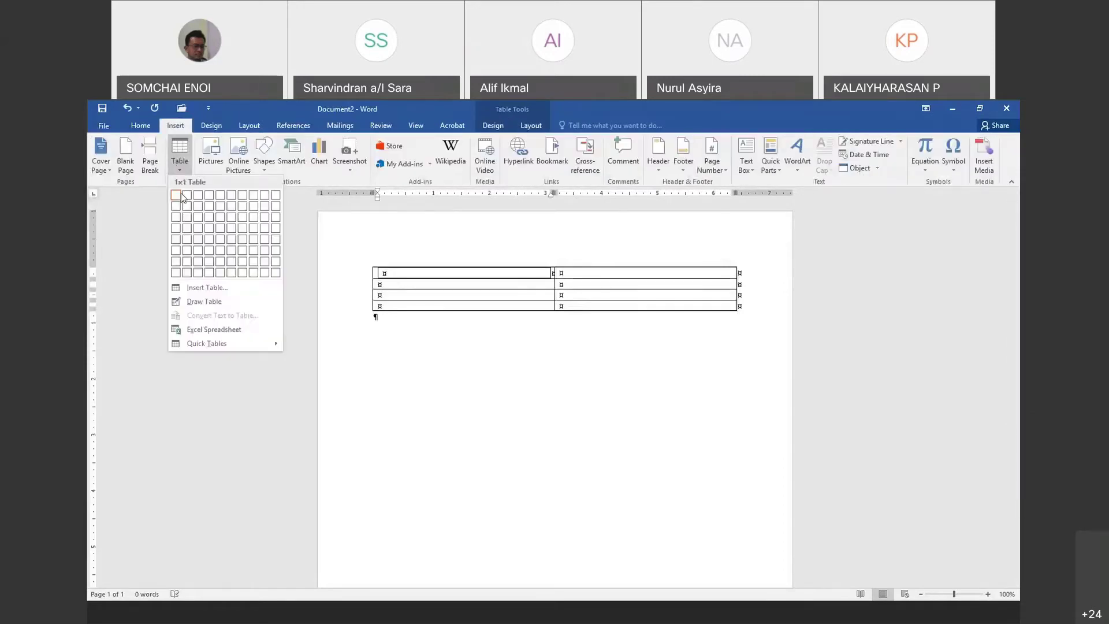
left_click(539, 409)
left_click(126, 108)
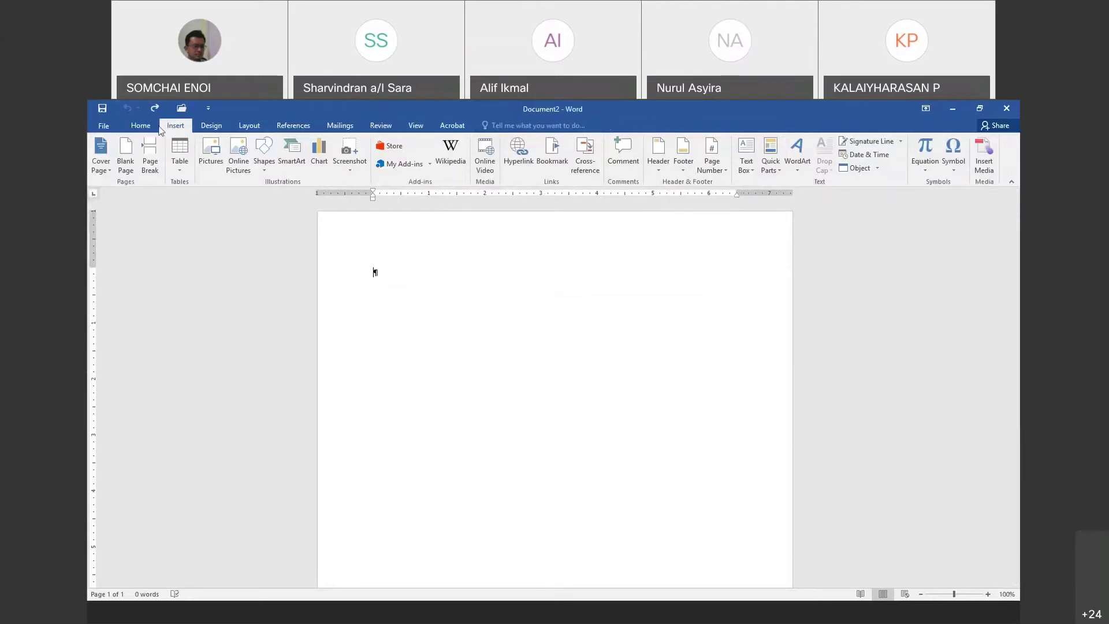
Insert a table with two columns and four rows, and add three blank paragraphs below it
left_click(175, 171)
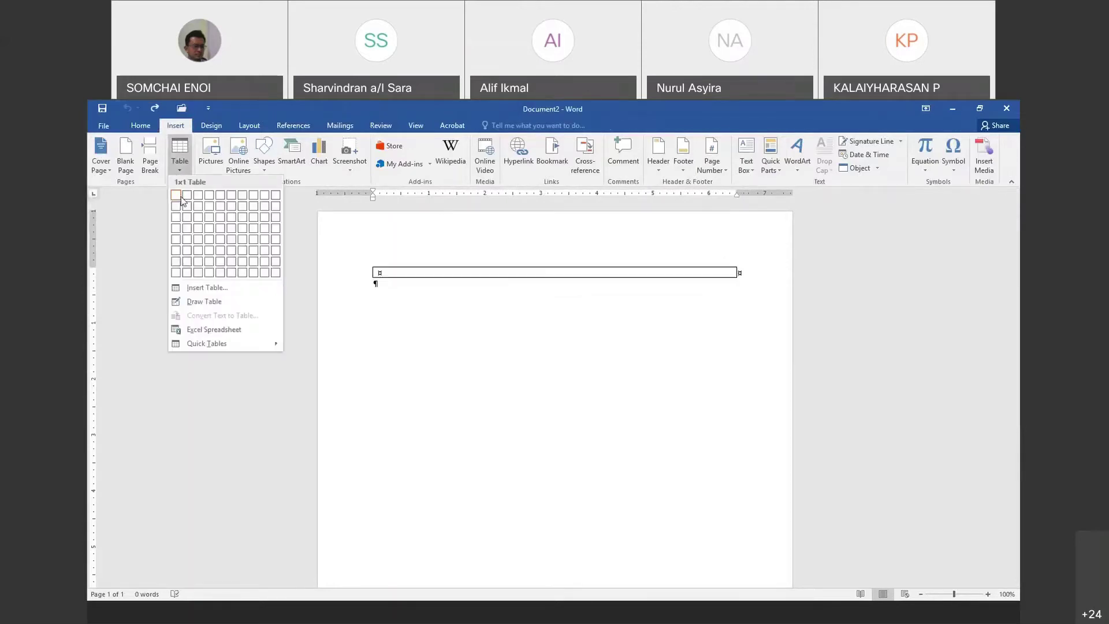
left_click(186, 229)
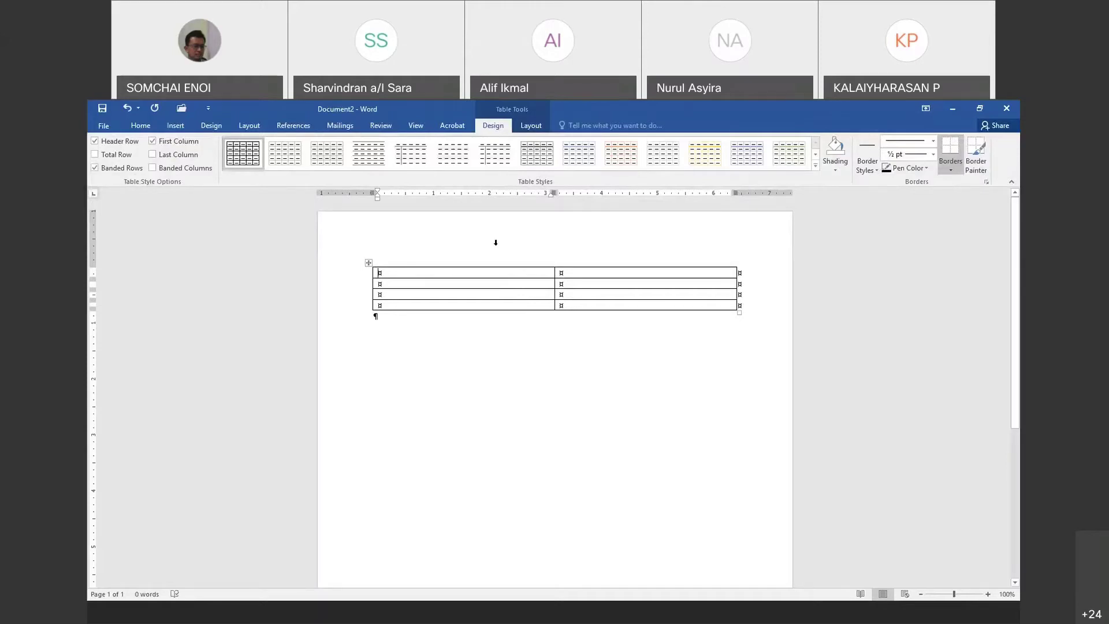
left_click(528, 379)
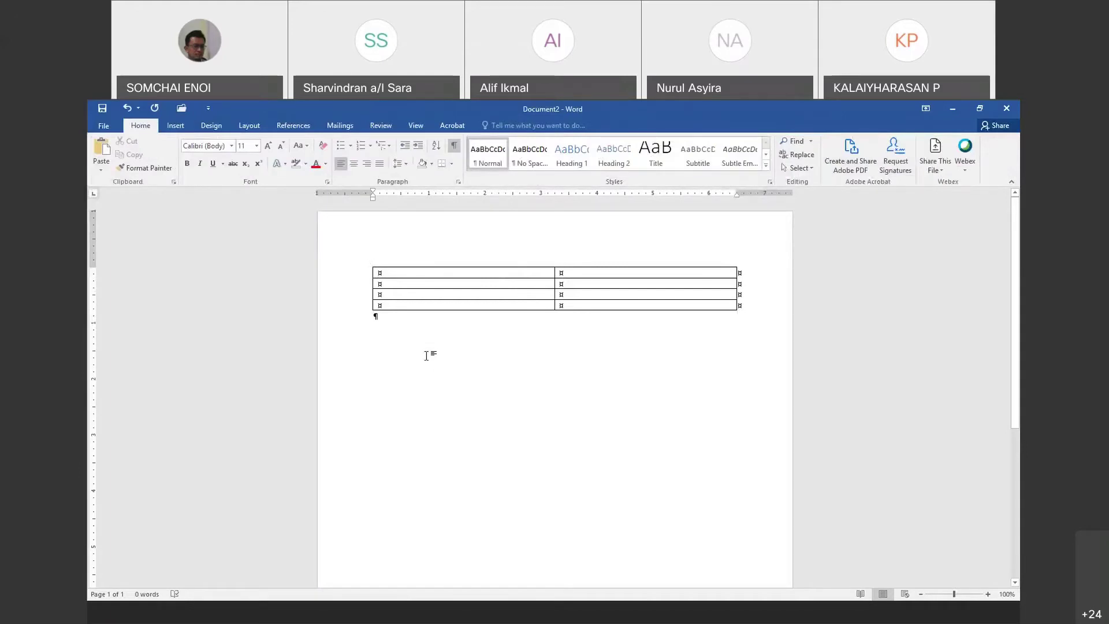
key("Return")
key("Return")
key("Return")
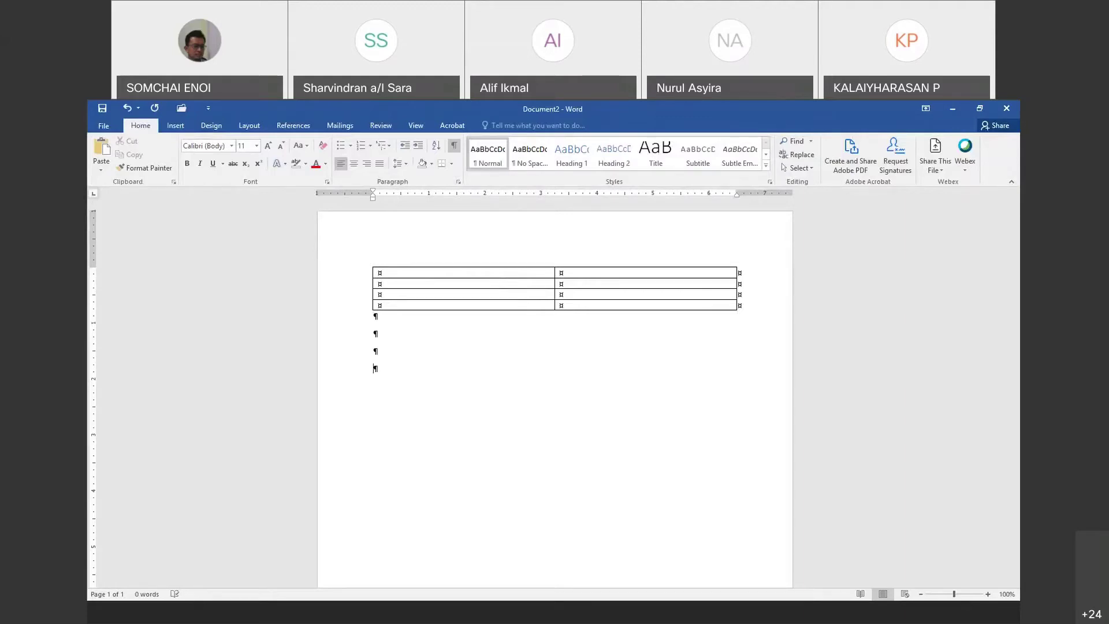
Select the whole table and examine the available table style and table layout options
left_click(418, 283)
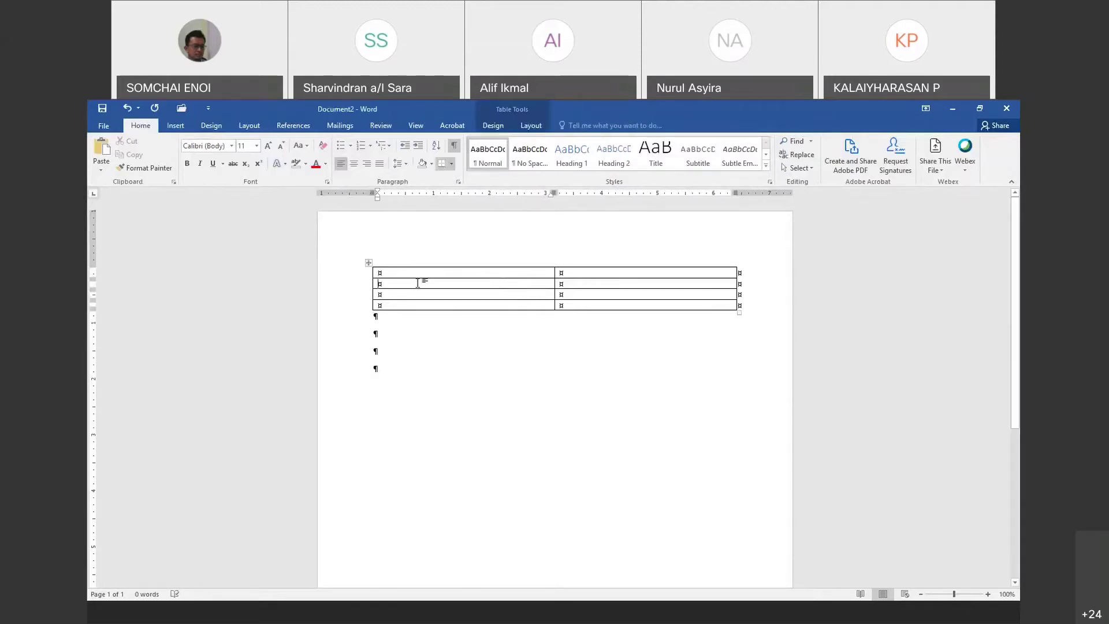
left_click(368, 264)
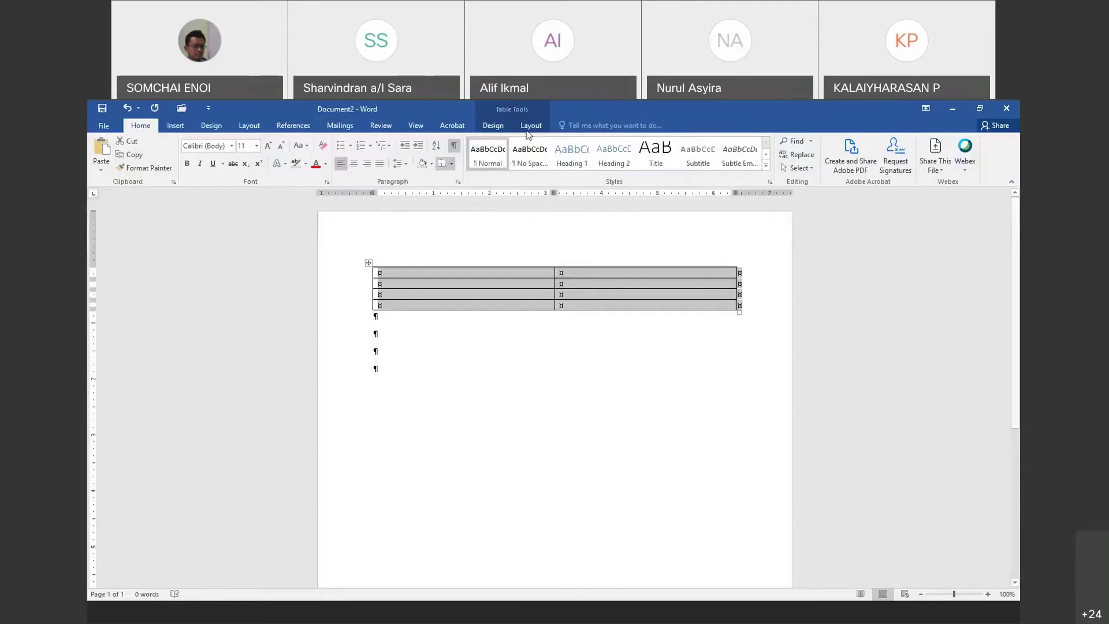
left_click(497, 130)
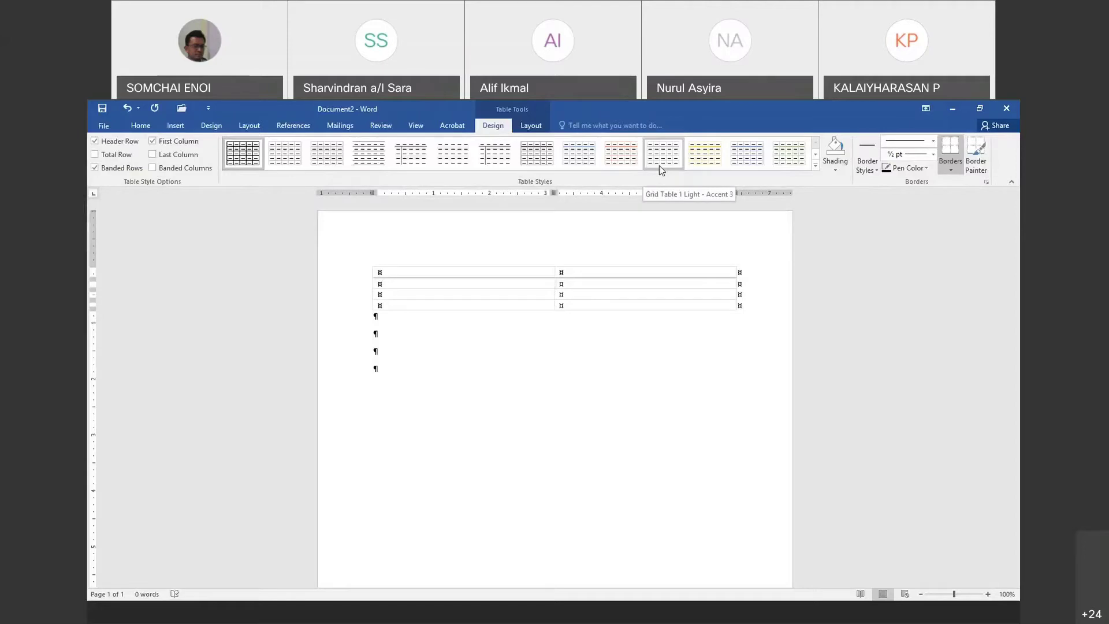
left_click(529, 126)
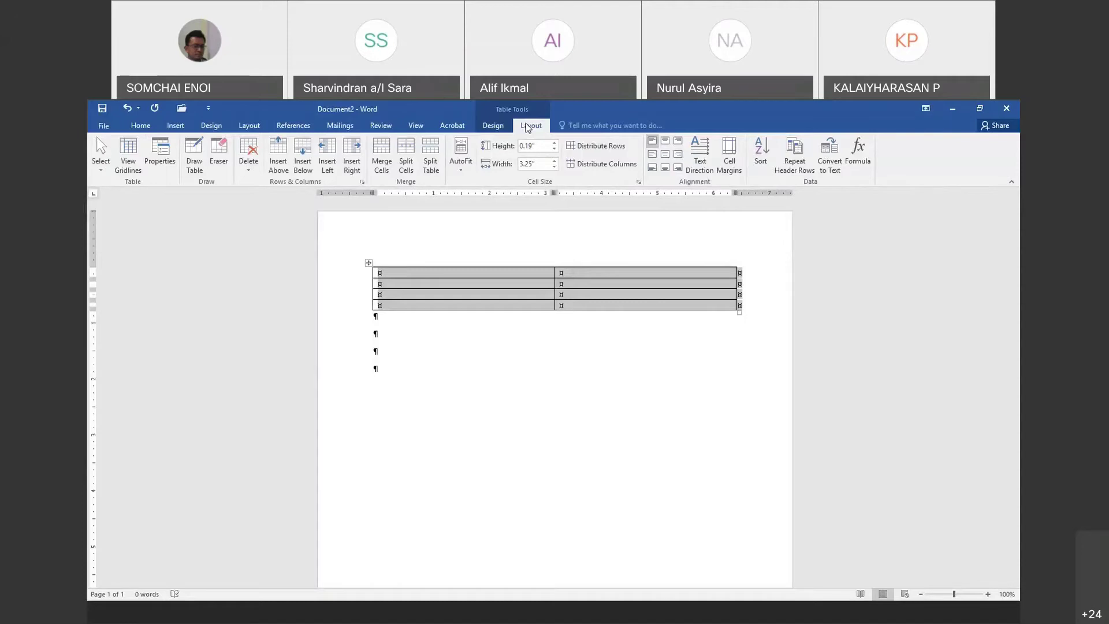
left_click(492, 126)
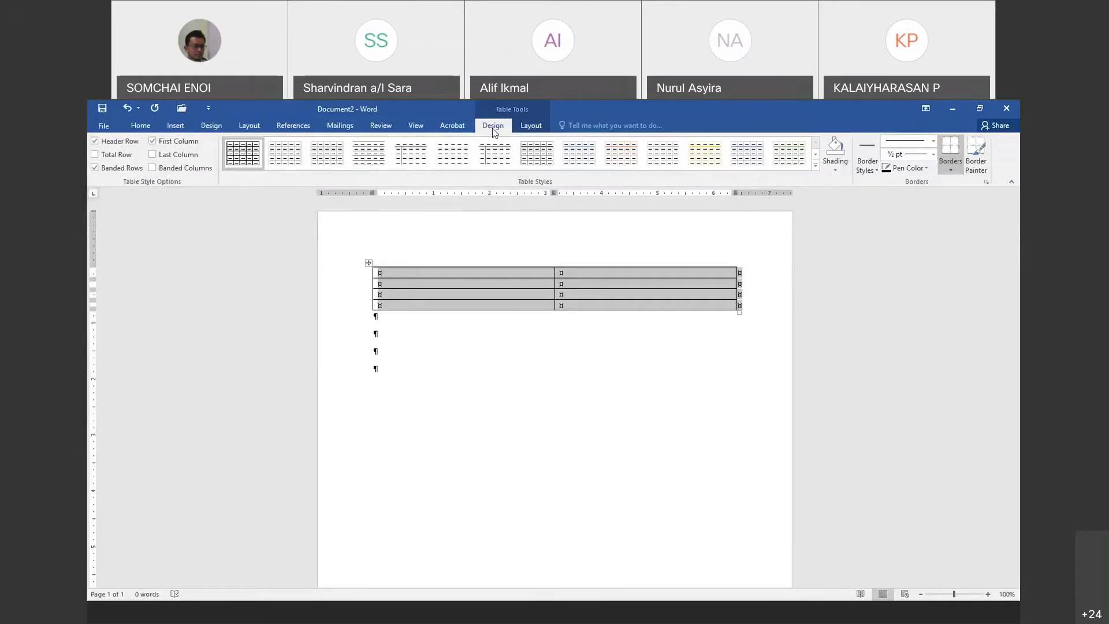
left_click(587, 399)
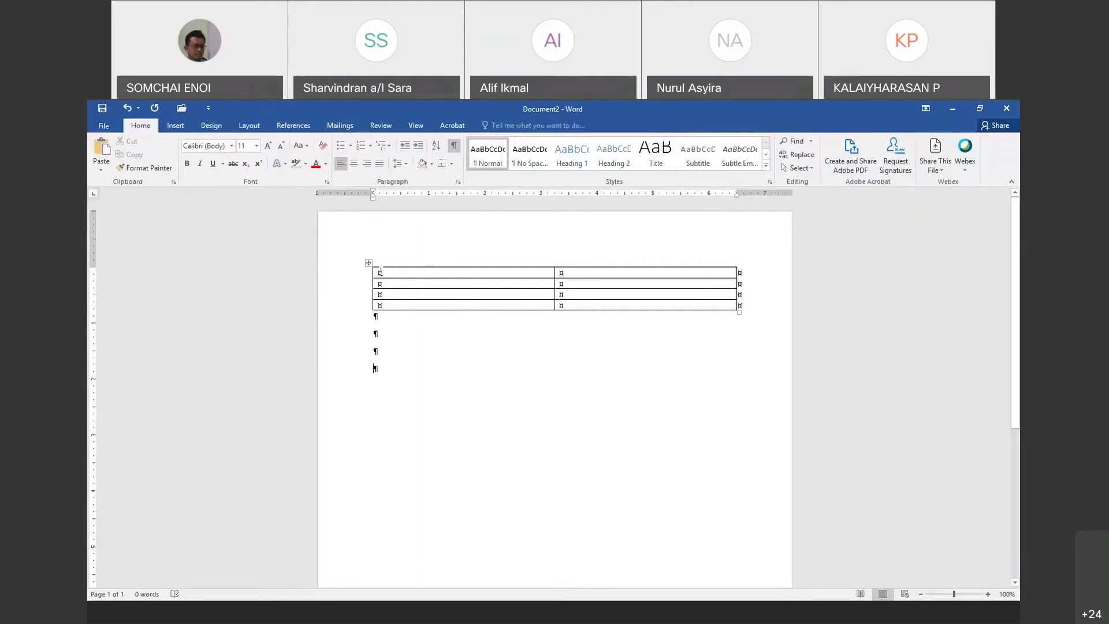
Fill the table's header row with OFFICE in the first column and YEARS in the second
left_click(406, 273)
type("OFFICE")
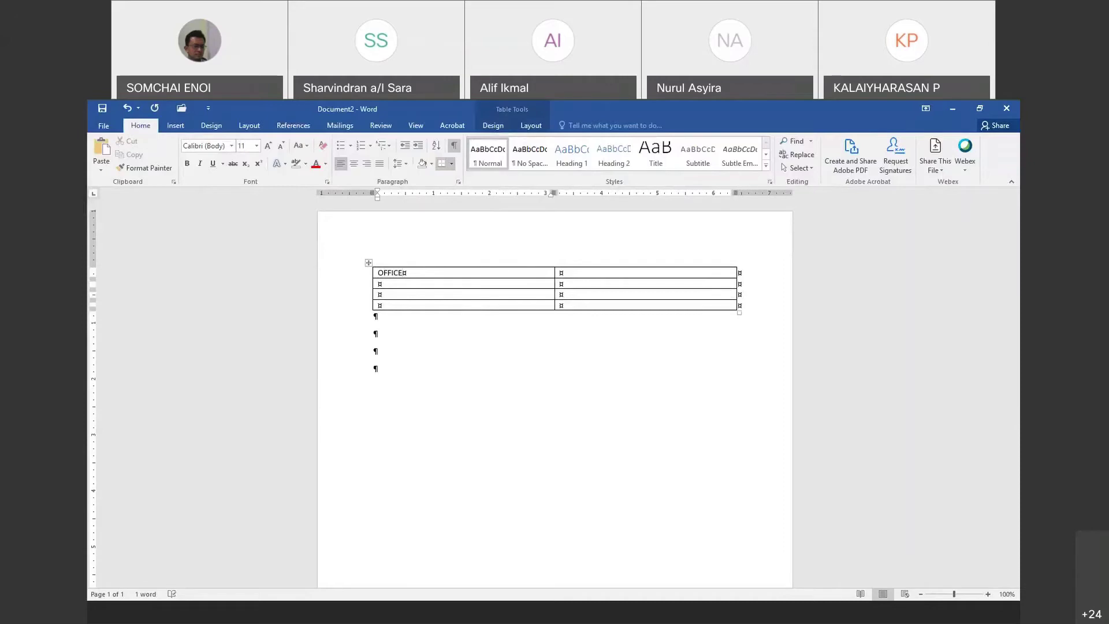
key("Tab")
type("YE")
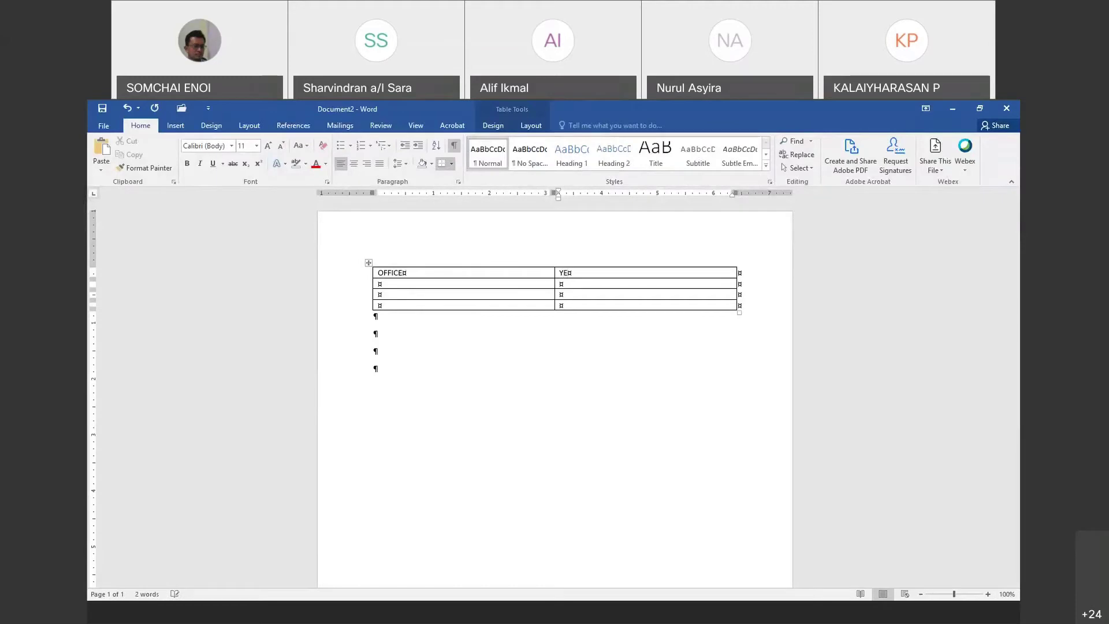
type("ARS")
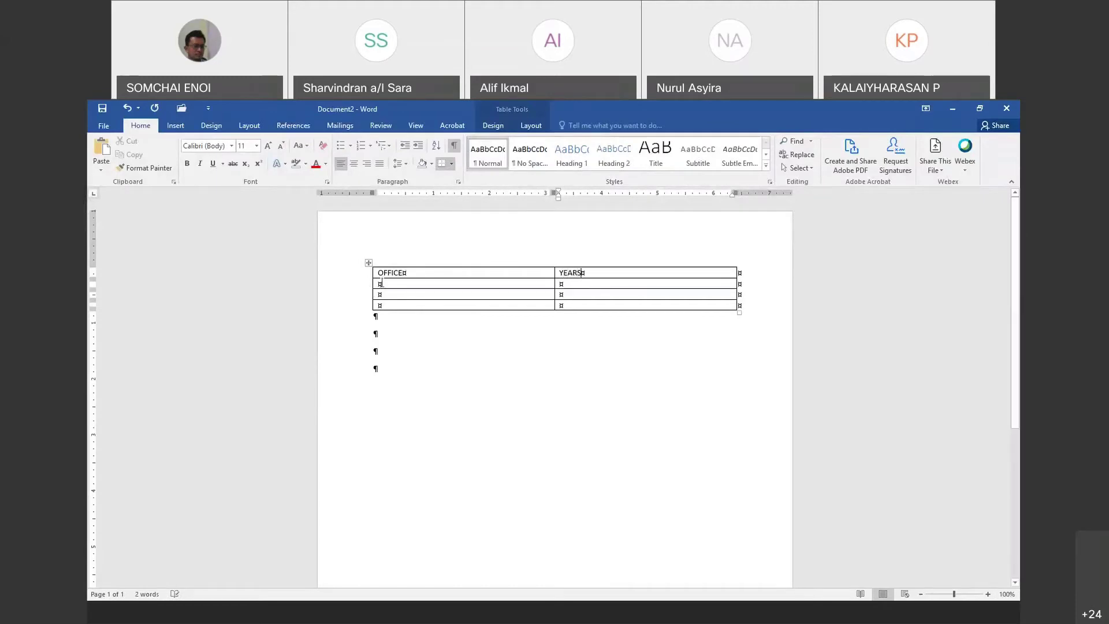
Enter WORD, EXCEL and POWERPOINT in the first column, in the three rows below the OFFICE heading
key("Tab")
type("WORD")
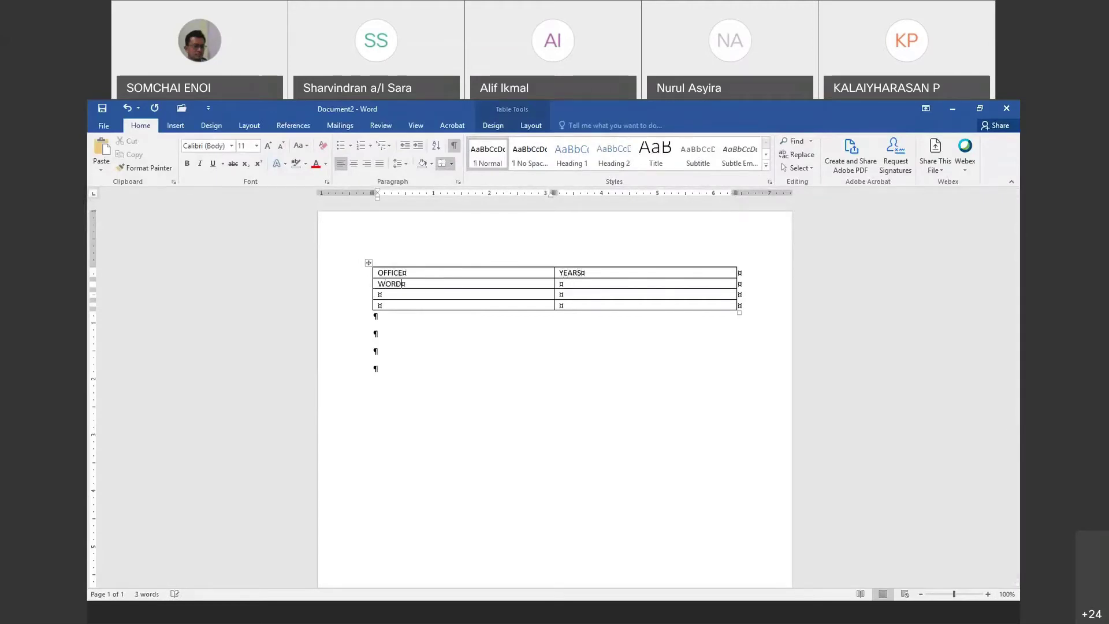
key("Tab")
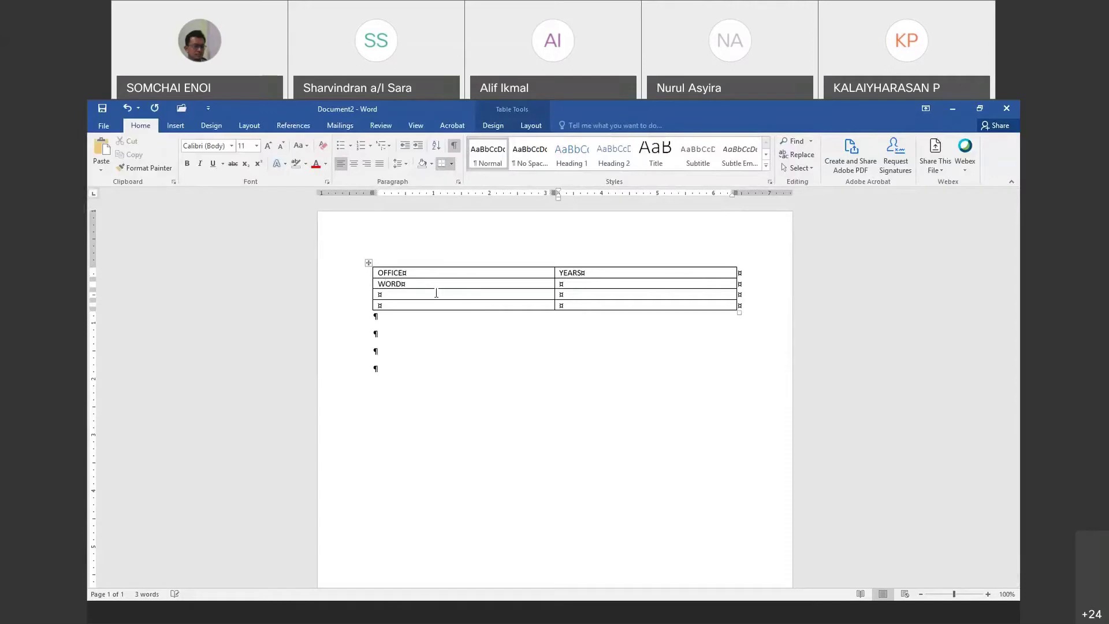
left_click(379, 294)
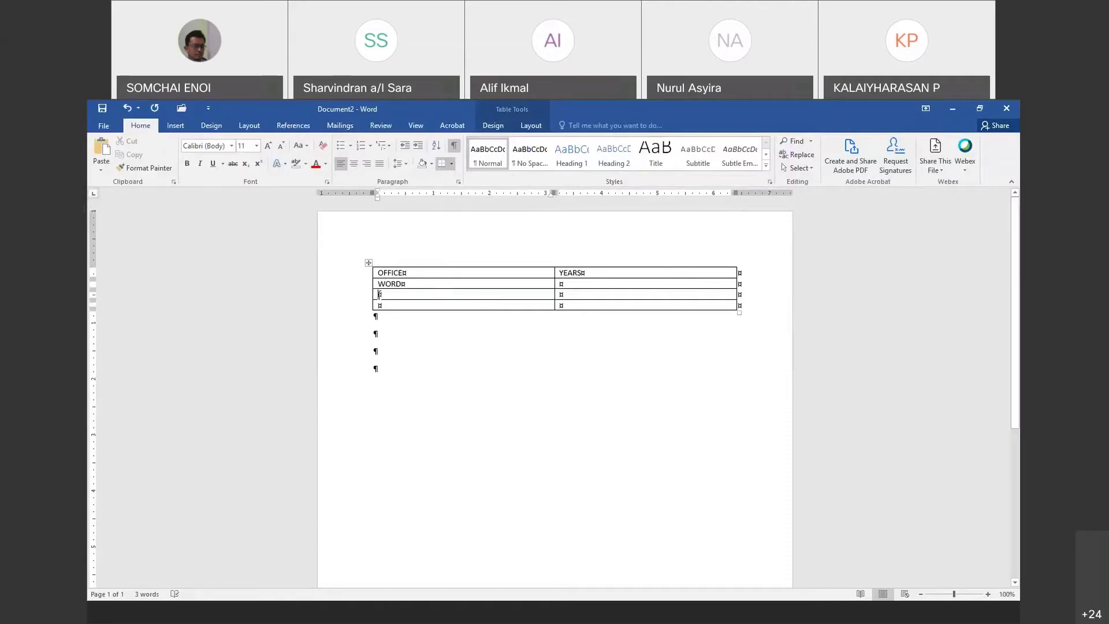
type("EXE")
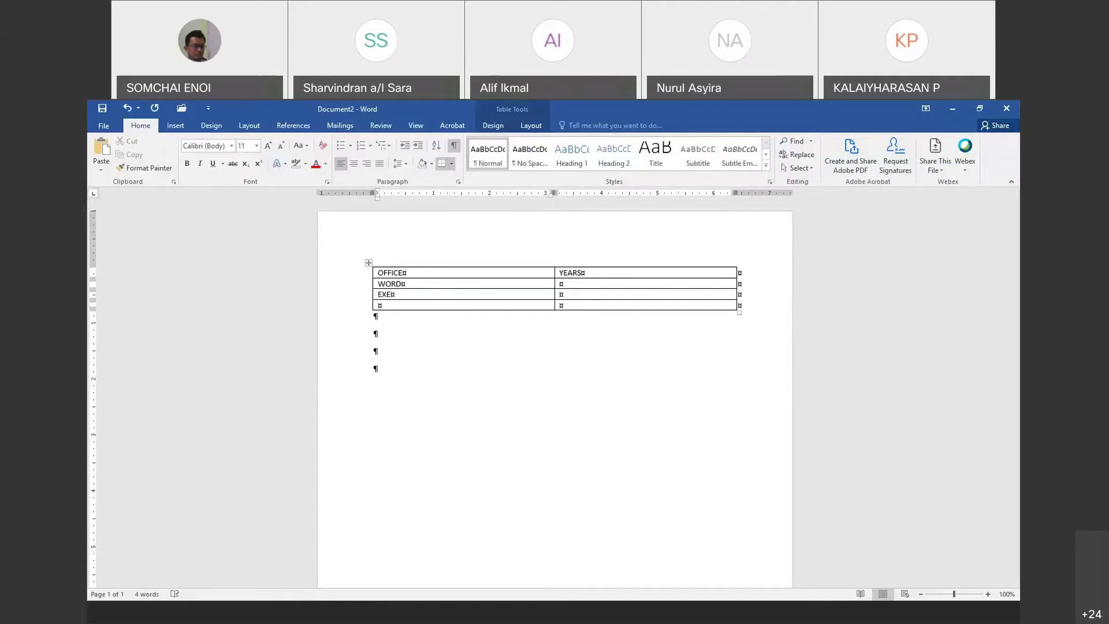
key("BackSpace")
type("CEL")
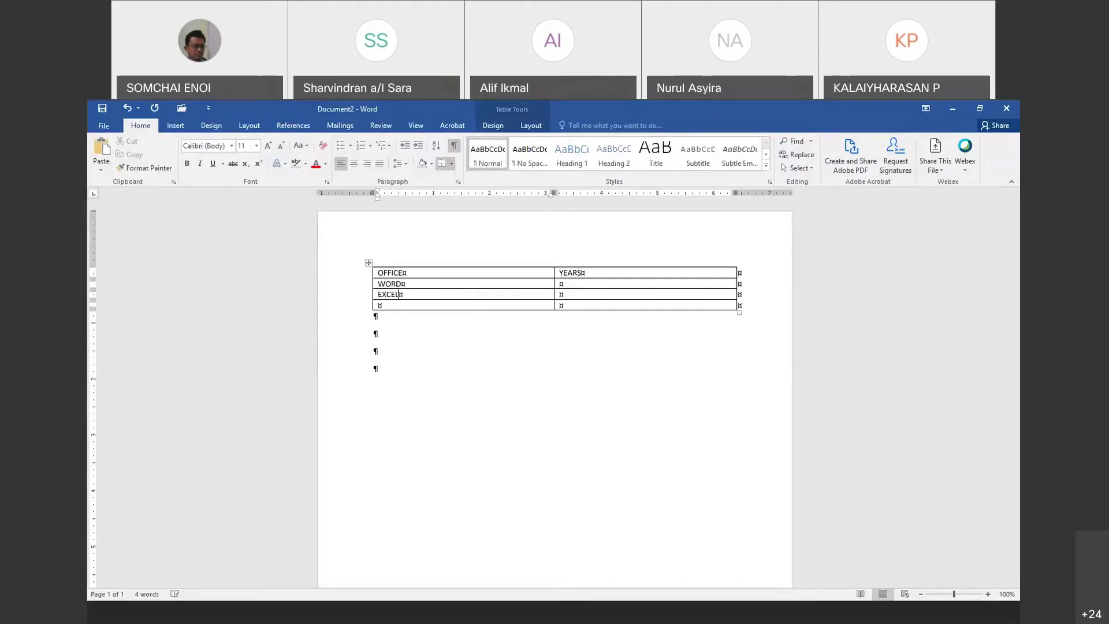
left_click(383, 305)
type("PO")
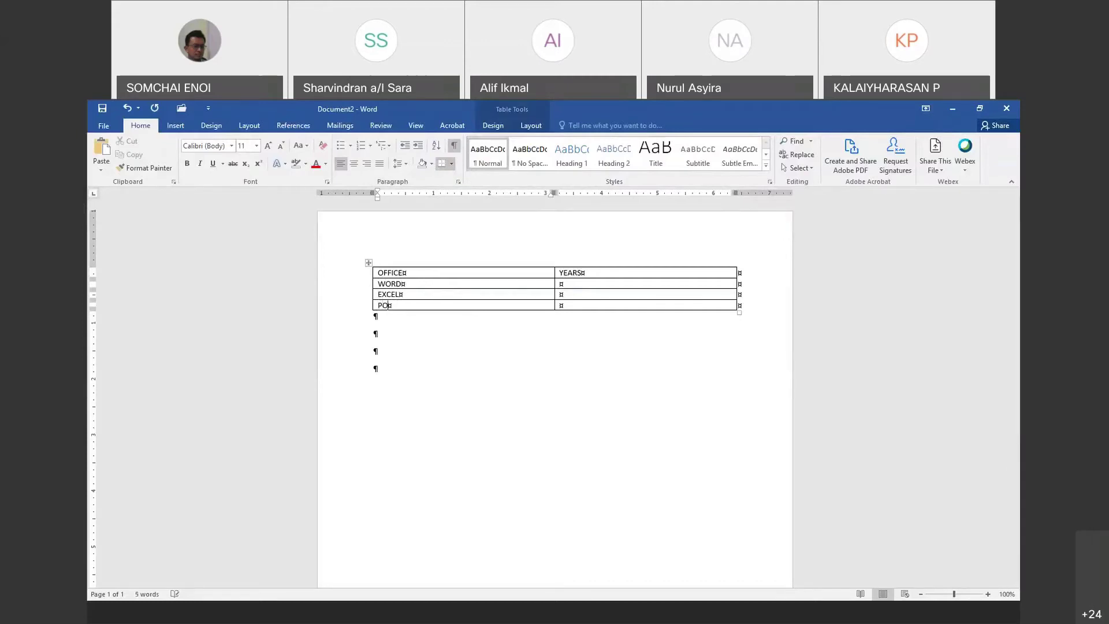
type("WERPOINT")
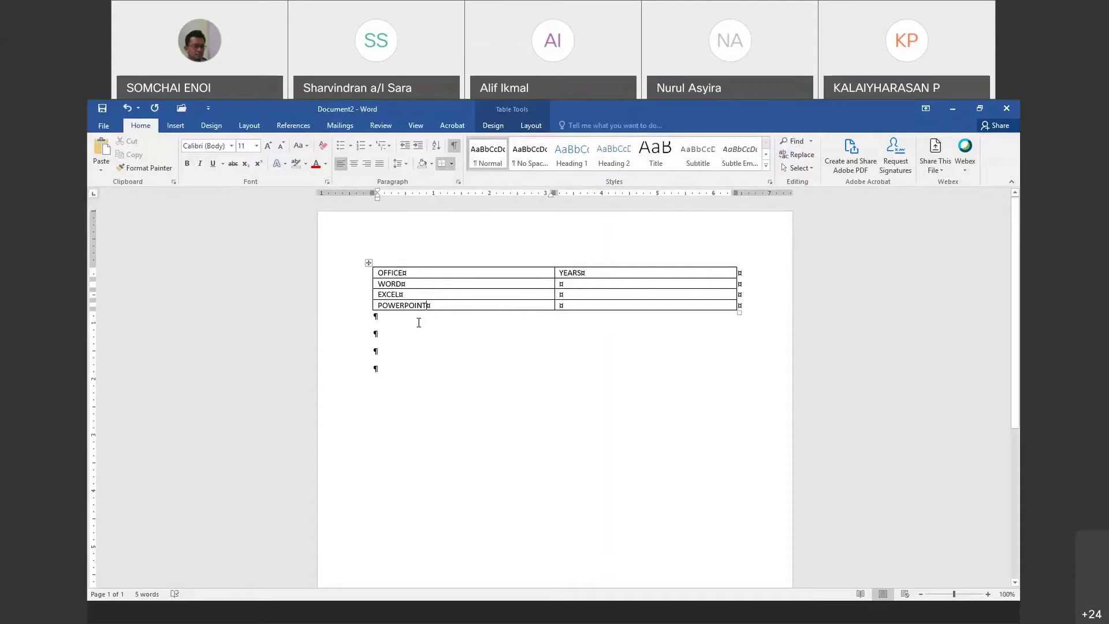
Hide the paragraph and cell formatting marks in the document
left_click(456, 148)
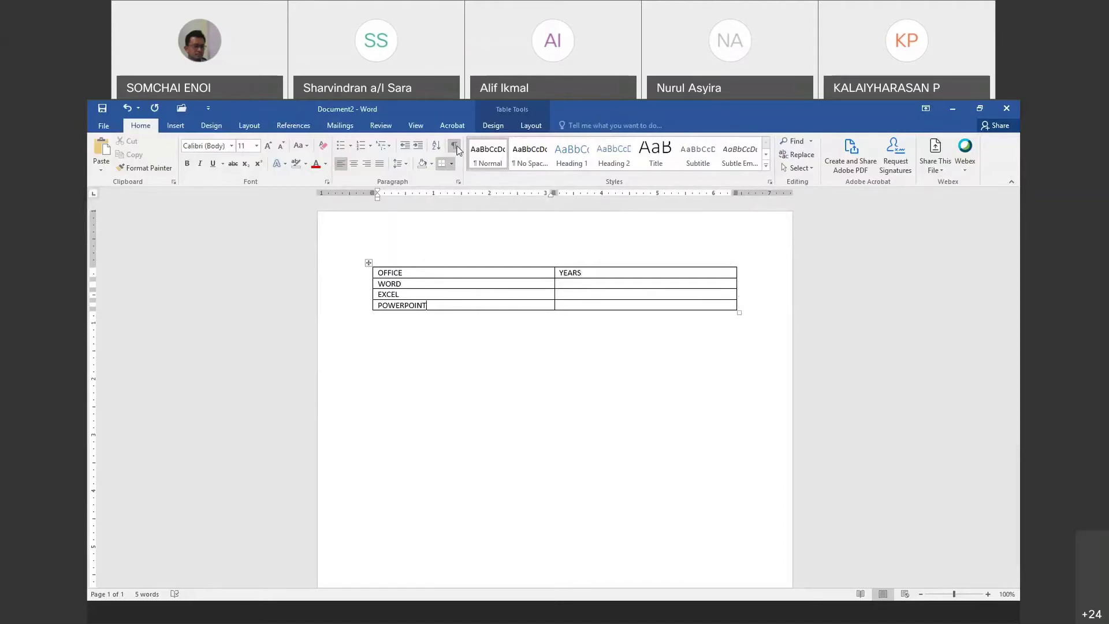
left_click(456, 148)
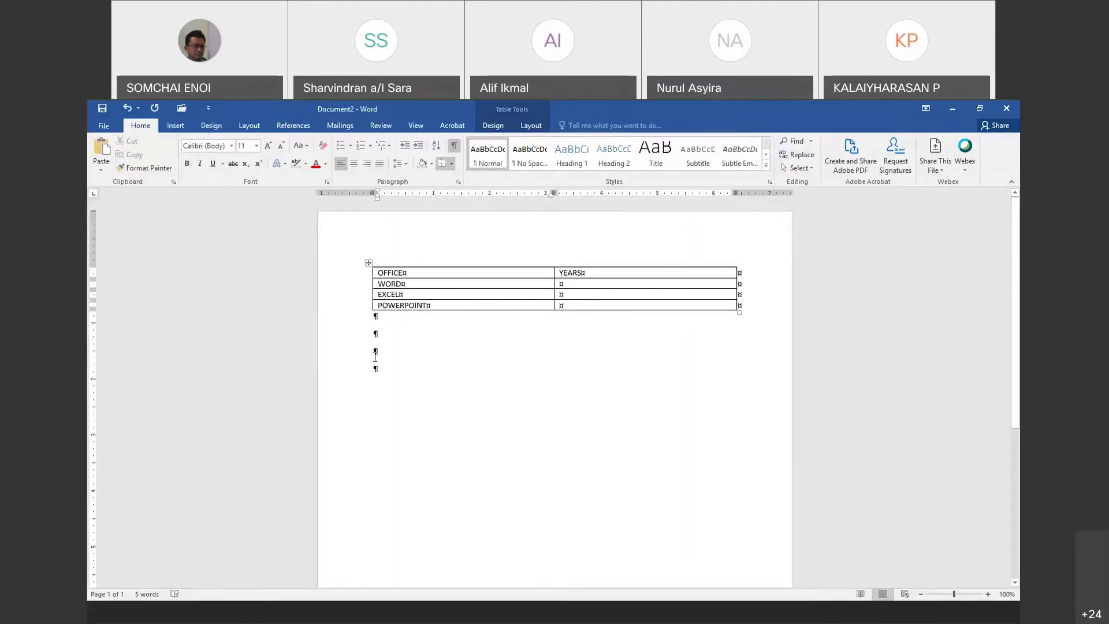
key("ctrl+shift+8")
Enter 20 in the YEARS column for each of the WORD, EXCEL and POWERPOINT rows
left_click(651, 281)
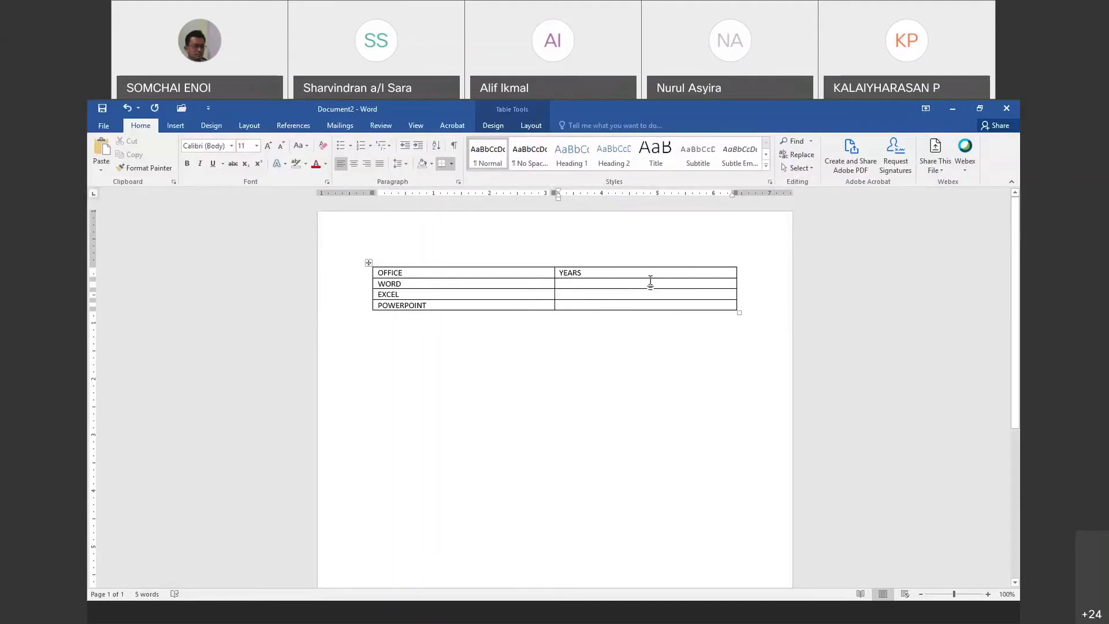
type("20")
left_click(598, 296)
type("20")
left_click(572, 305)
type("20")
Apply a blue grid table style with a solid dark blue header row and banded rows to the whole table
left_click(369, 263)
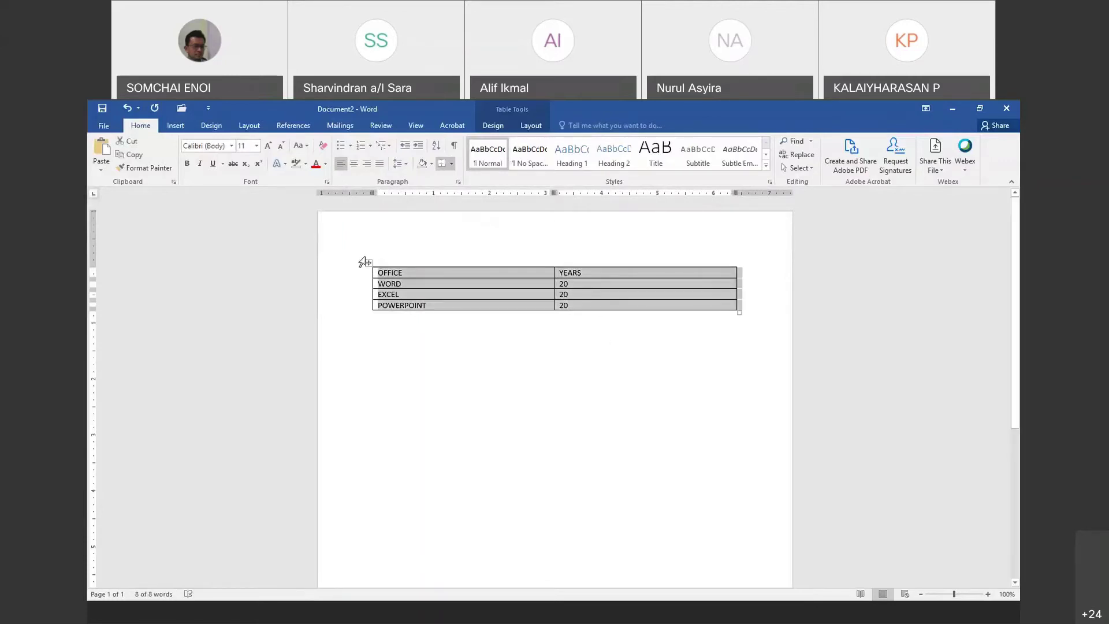
left_click(491, 122)
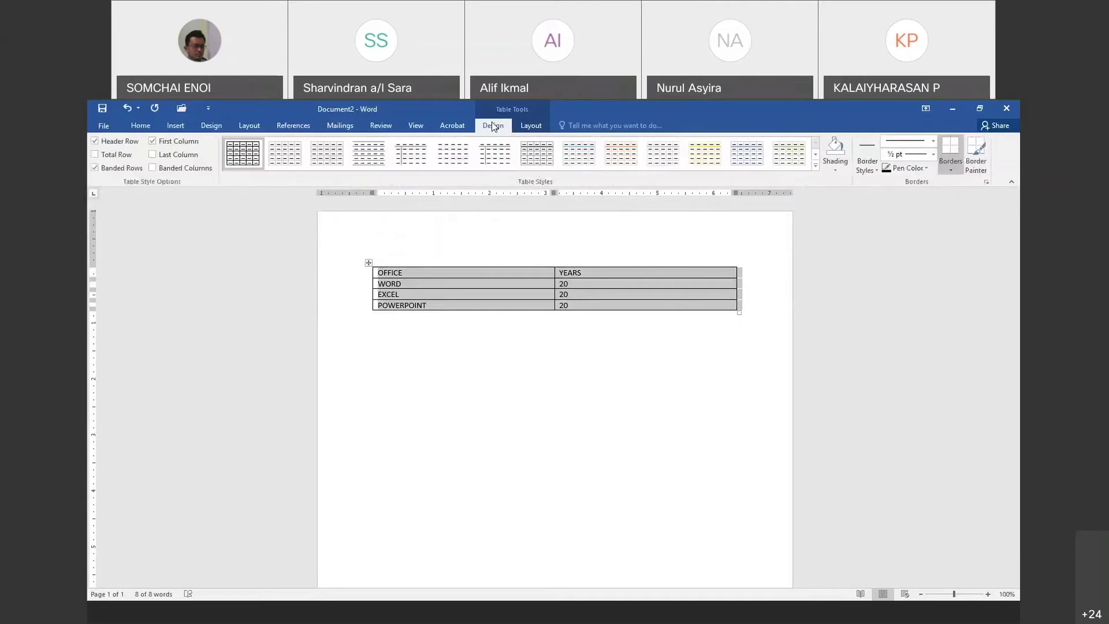
left_click(815, 166)
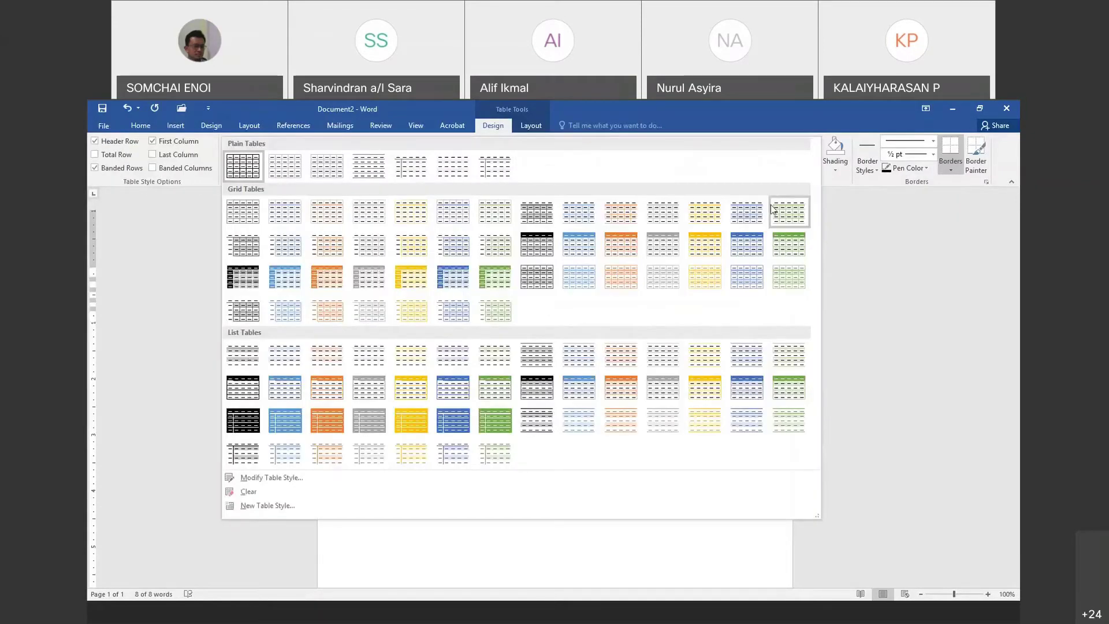
left_click(751, 255)
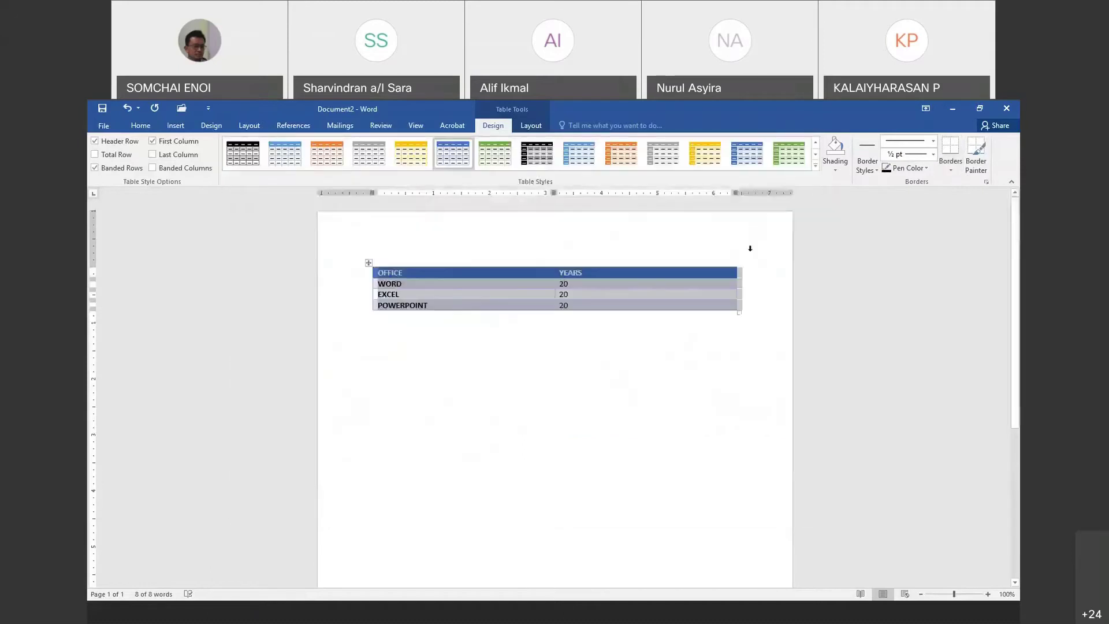
left_click(671, 373)
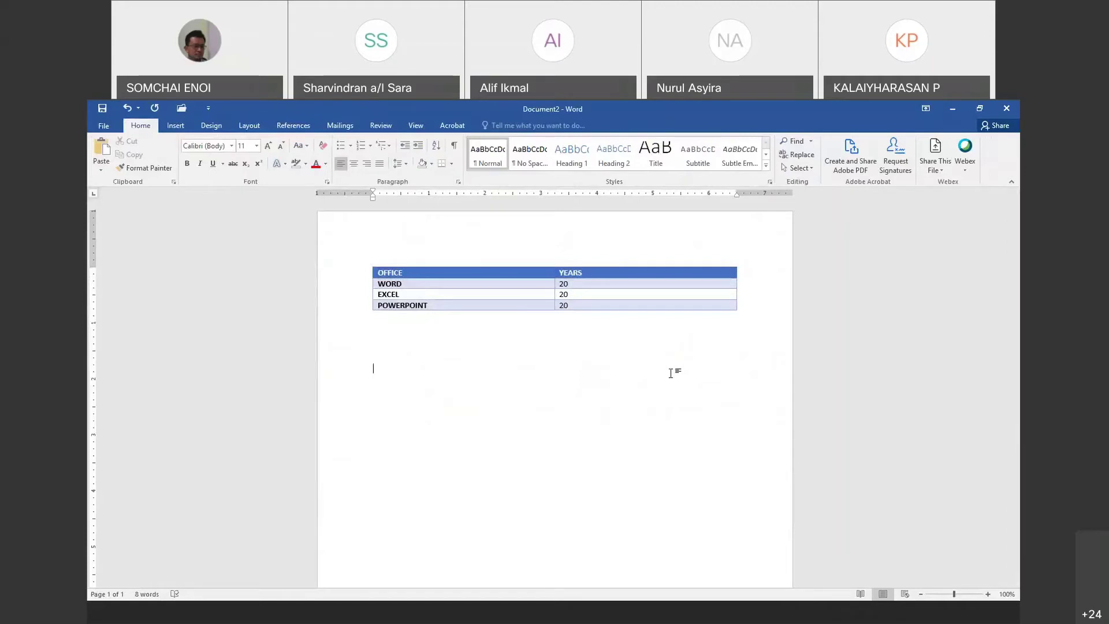
Change all the table text to Times New Roman at size 14
left_click_drag(593, 304, 413, 272)
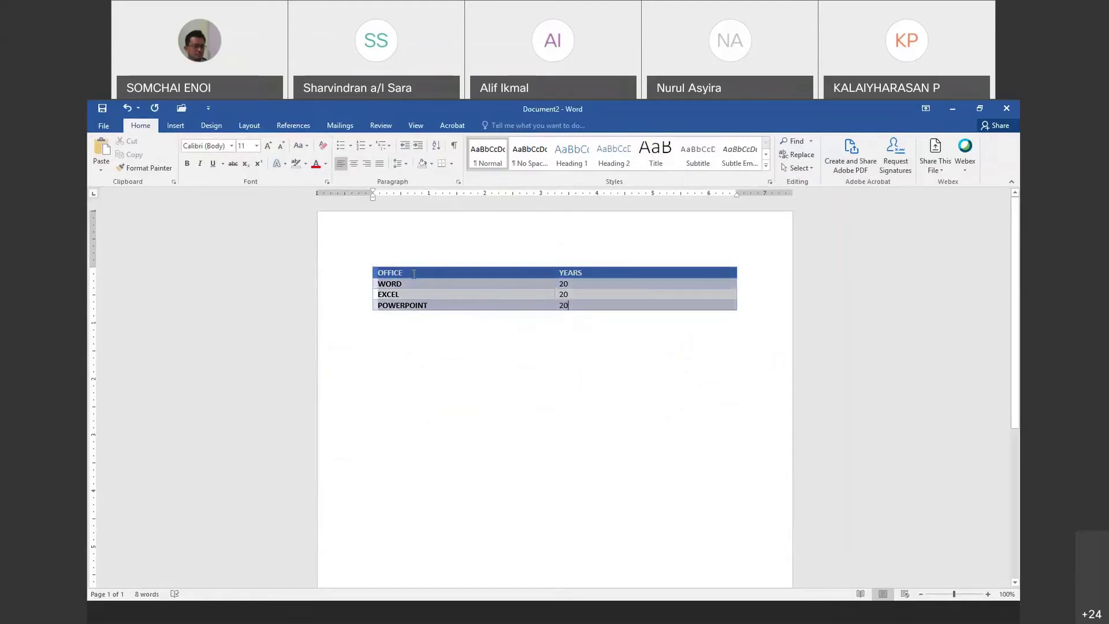
left_click(232, 145)
left_click(237, 233)
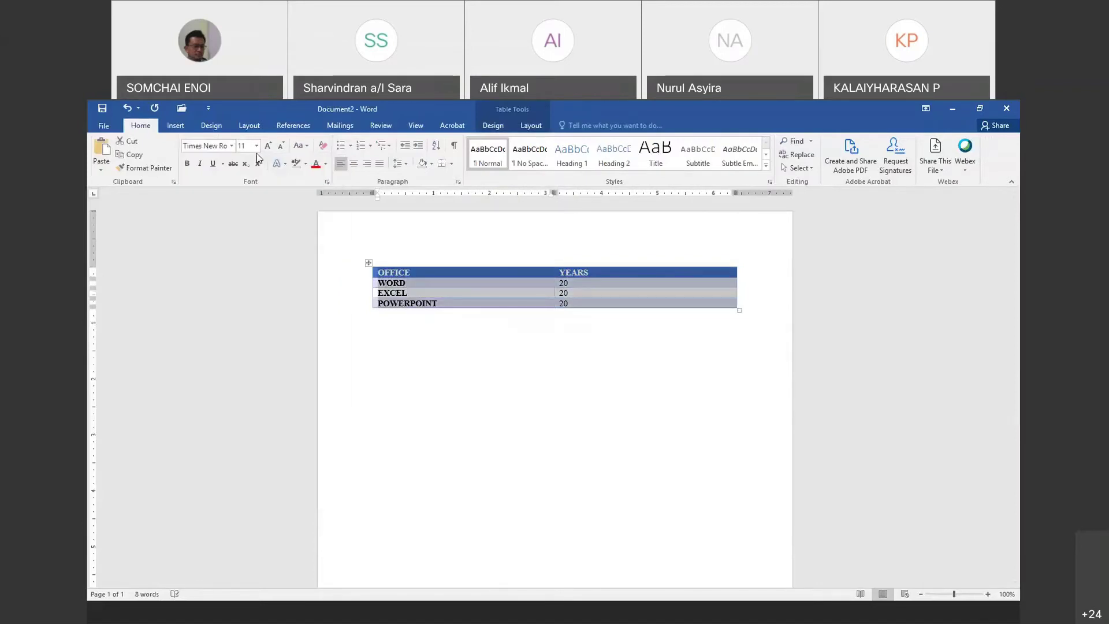
left_click(257, 145)
left_click(248, 216)
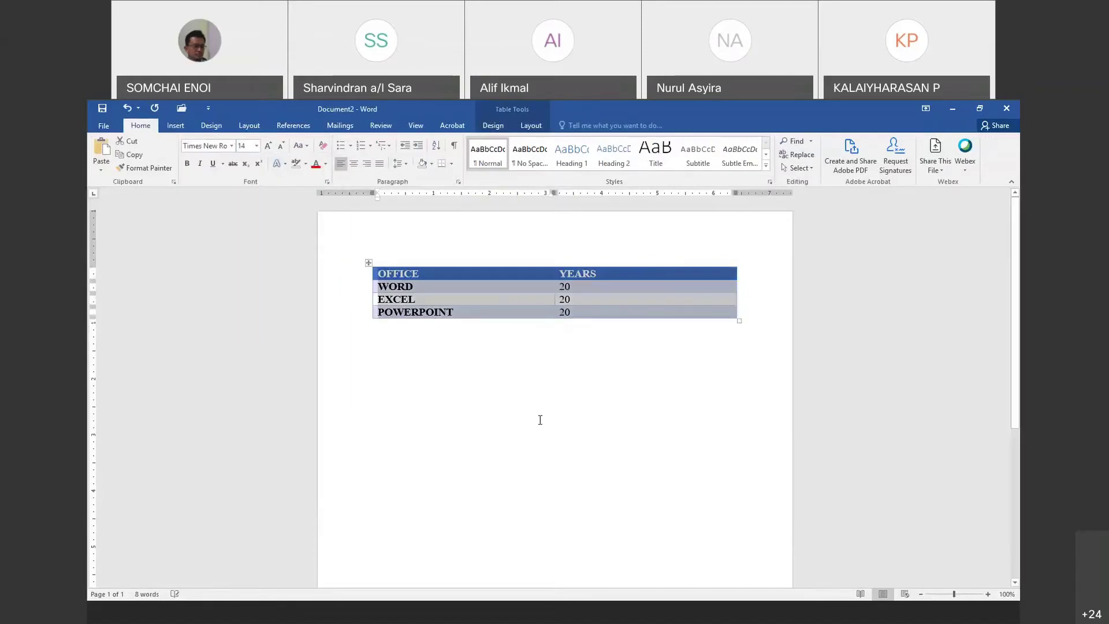
Set the font size of the OFFICE and YEARS header row to 18
left_click(611, 299)
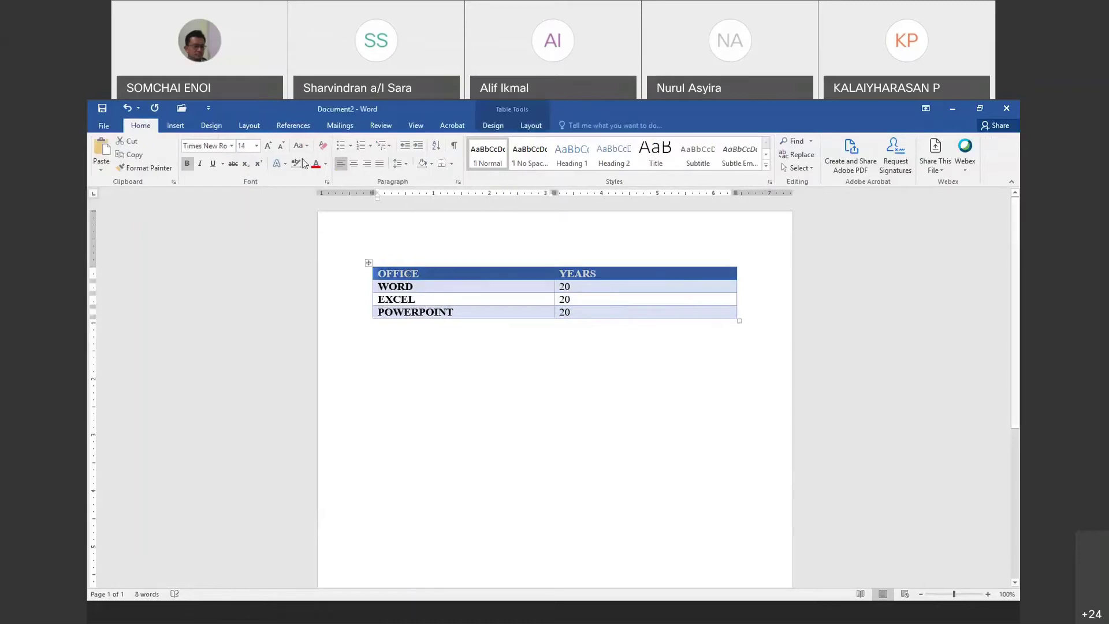
left_click(257, 146)
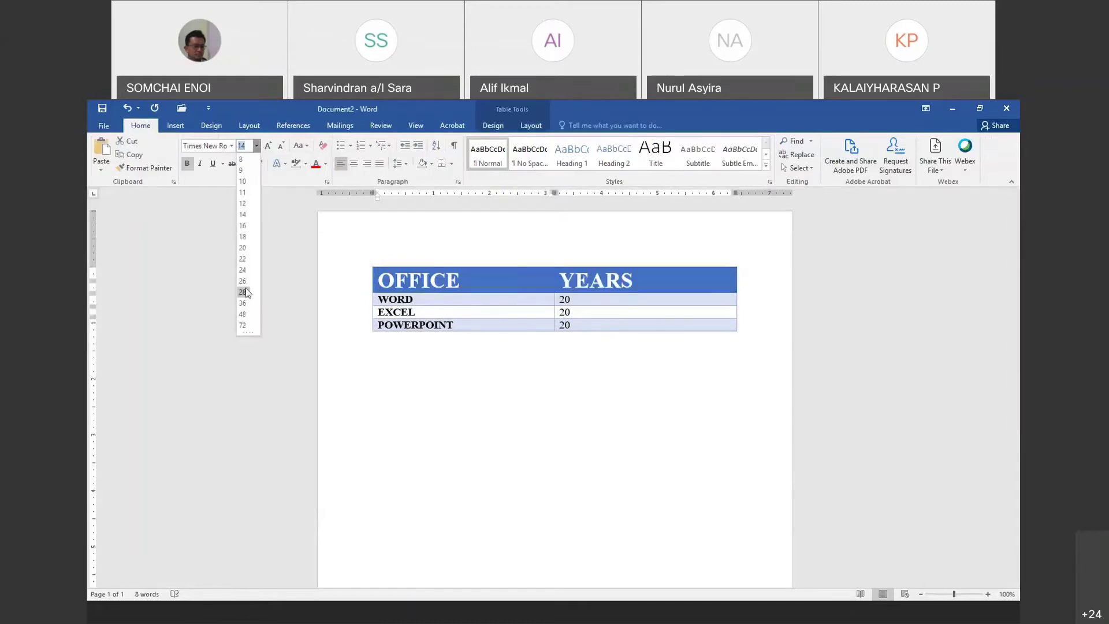
left_click(247, 238)
left_click(502, 393)
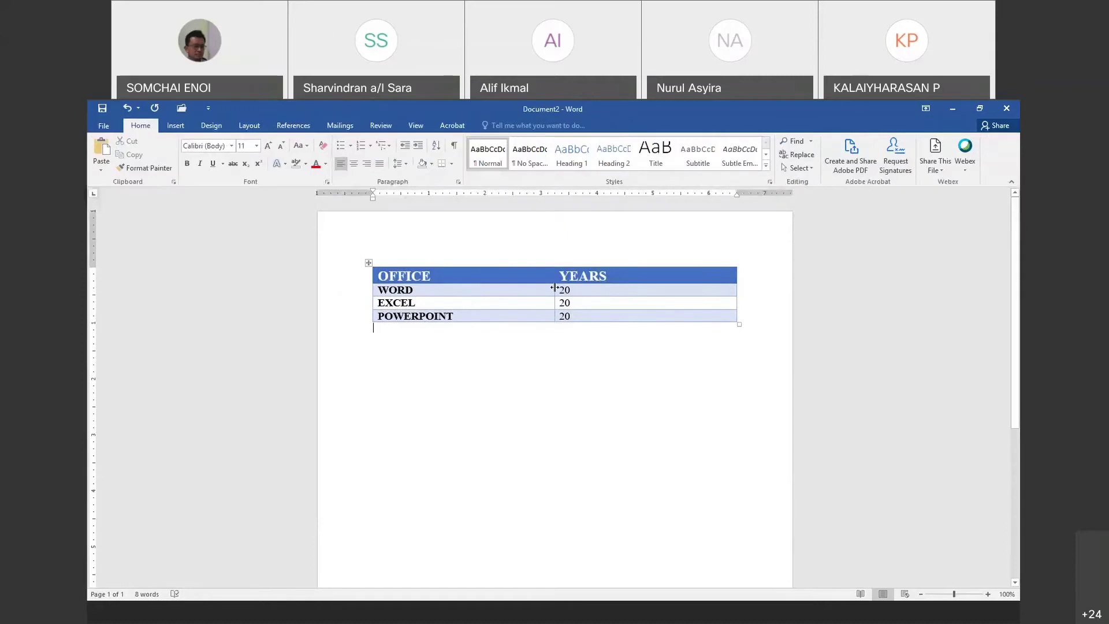
Narrow the OFFICE column to about 1.5" and the YEARS column to about 1" so they fit their text
left_click_drag(554, 287, 458, 288)
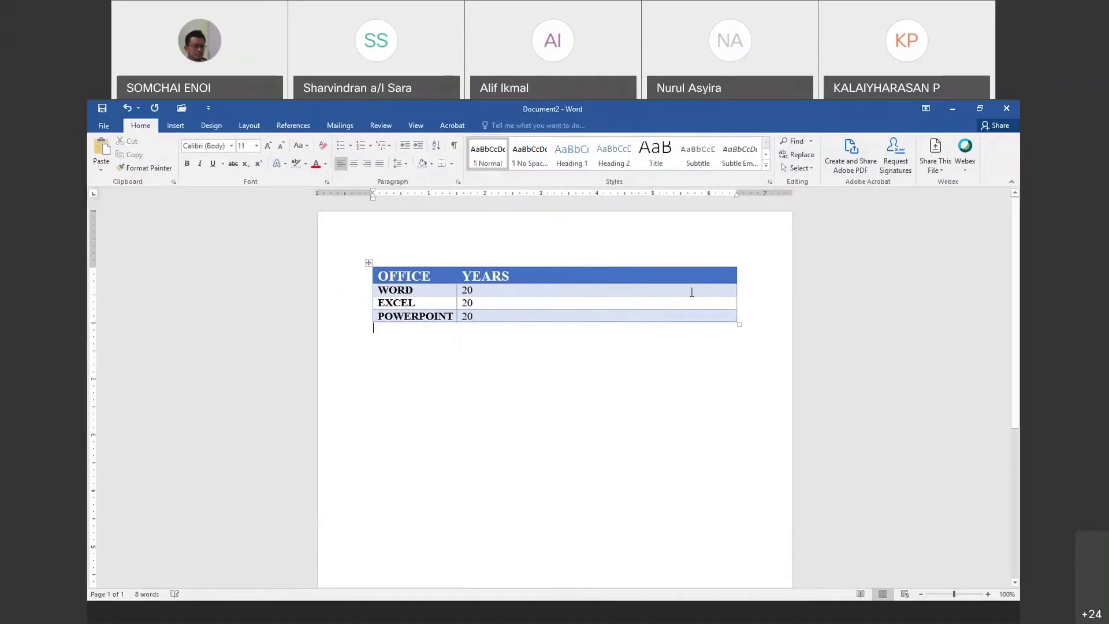
left_click_drag(737, 289, 512, 294)
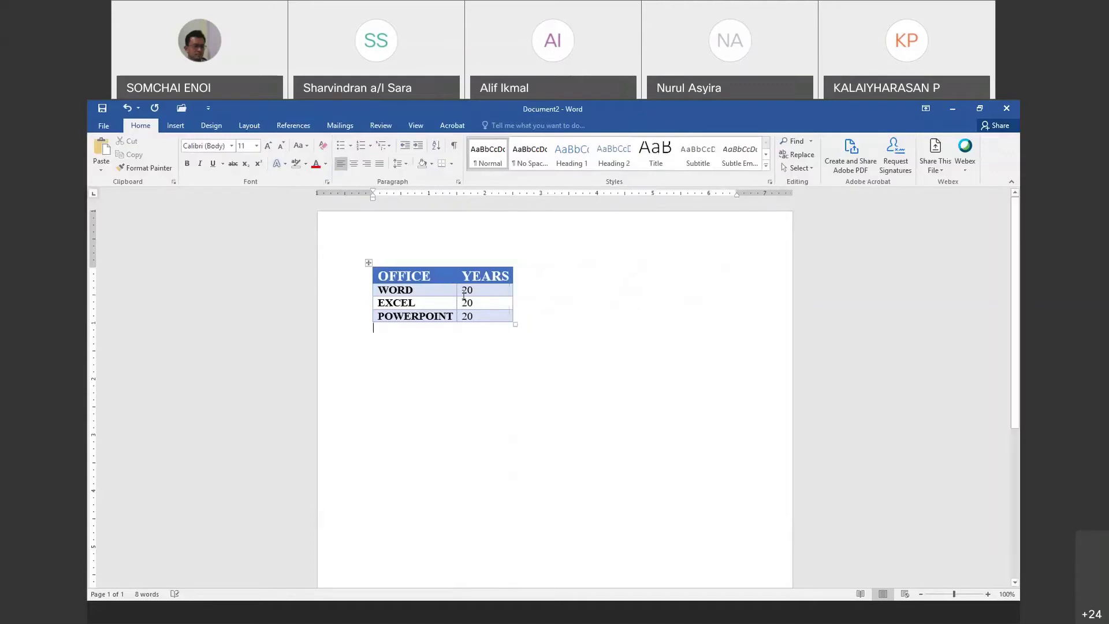
Centre the text of the whole table both horizontally and vertically within its cells
left_click(369, 263)
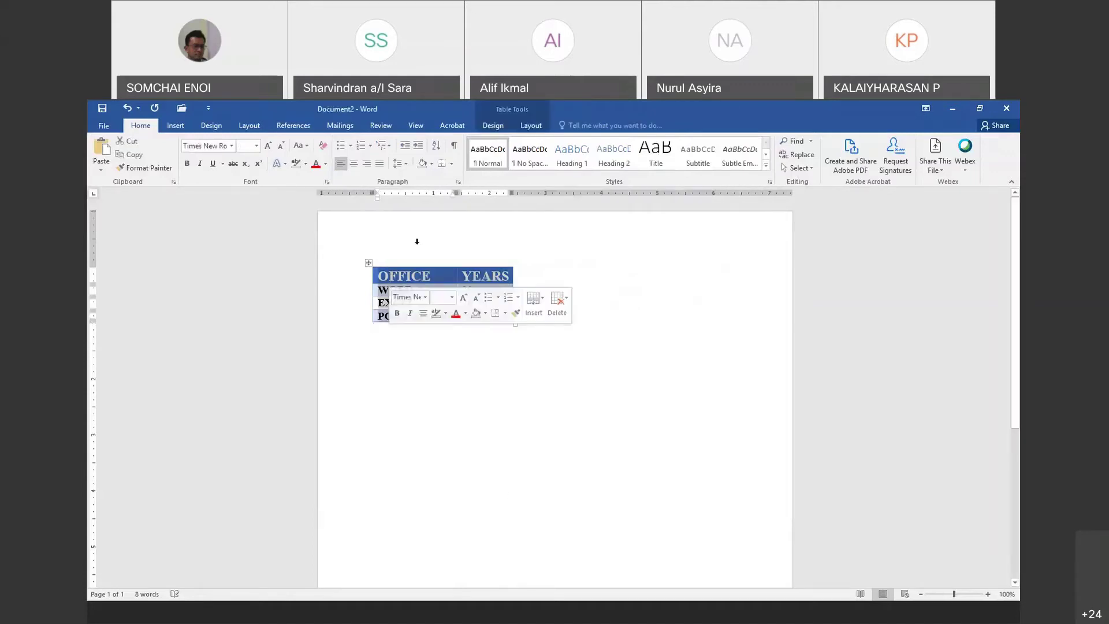
left_click(523, 128)
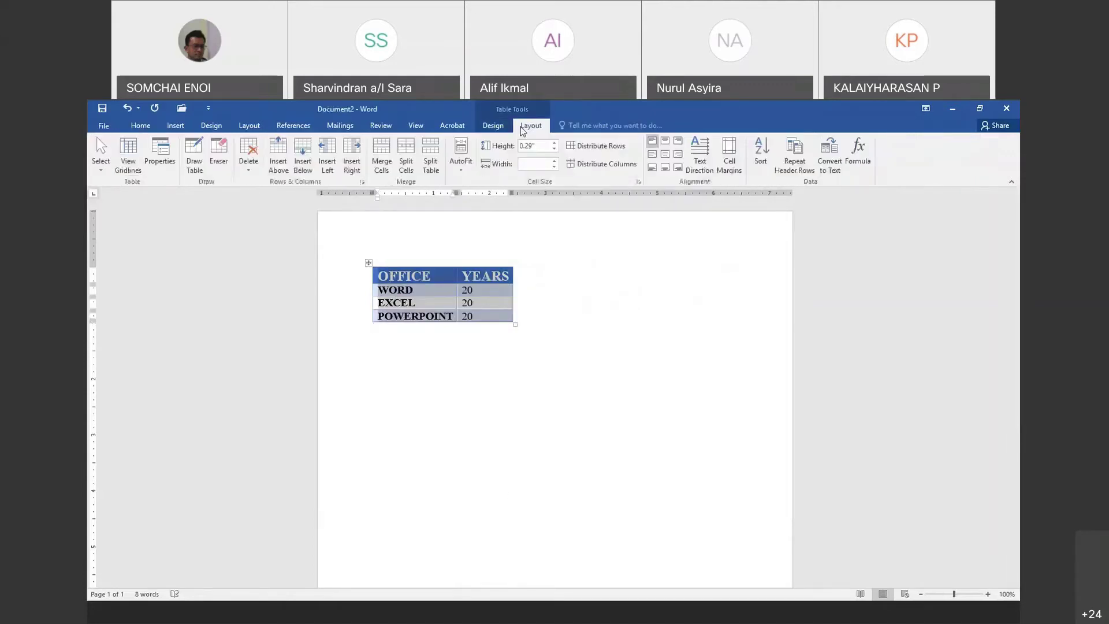
left_click(665, 154)
left_click(516, 289)
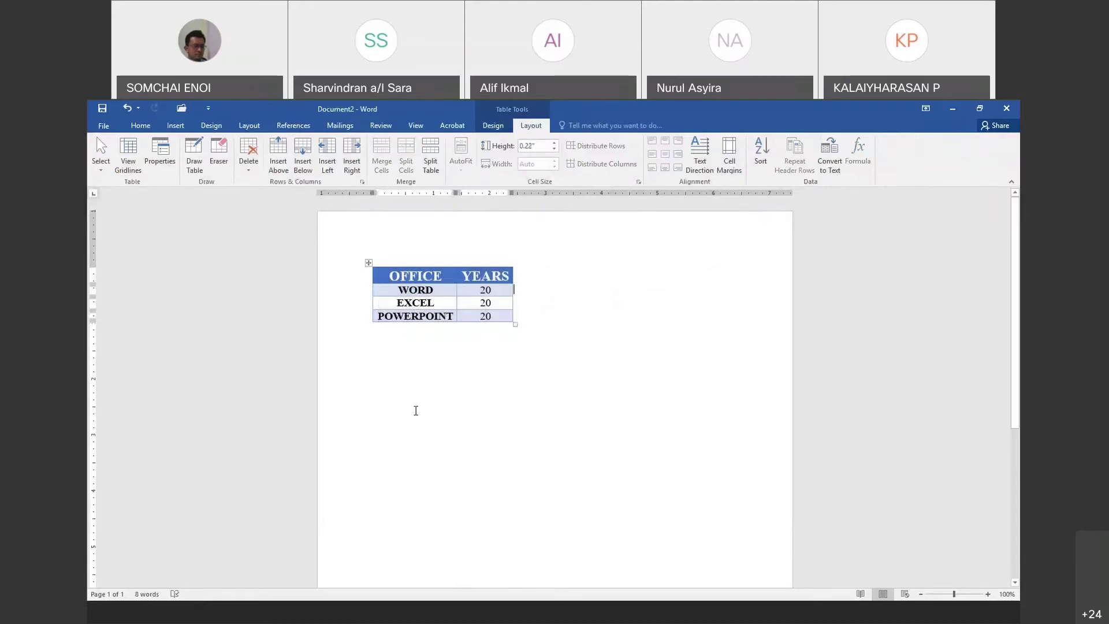
left_click(534, 443)
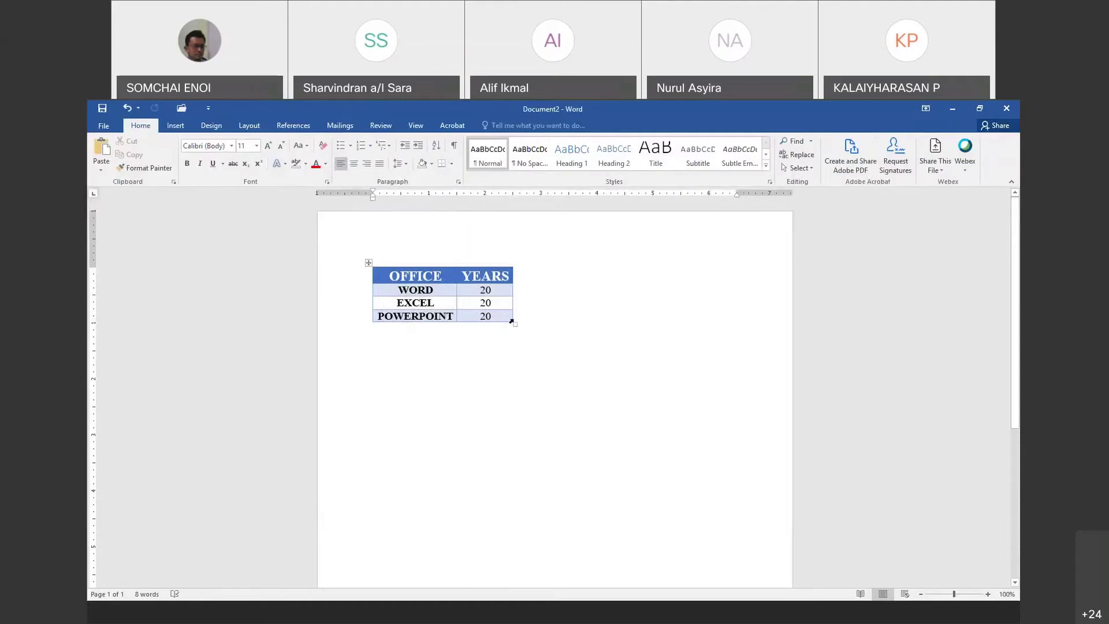
Turn the table's Header Row style option off and back on
left_click(453, 287)
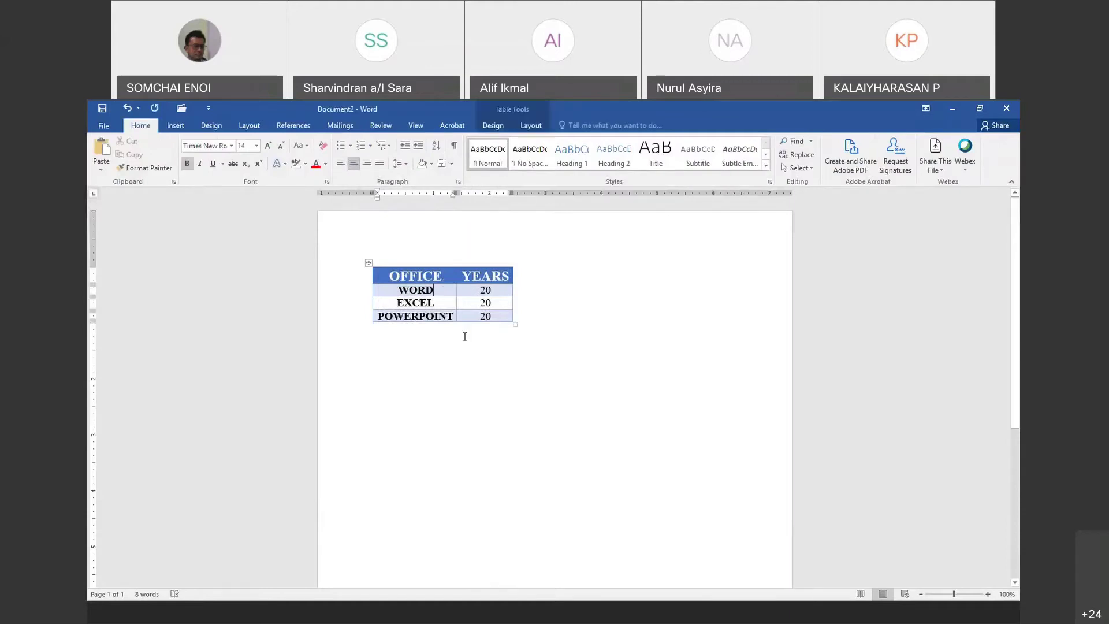
left_click(494, 126)
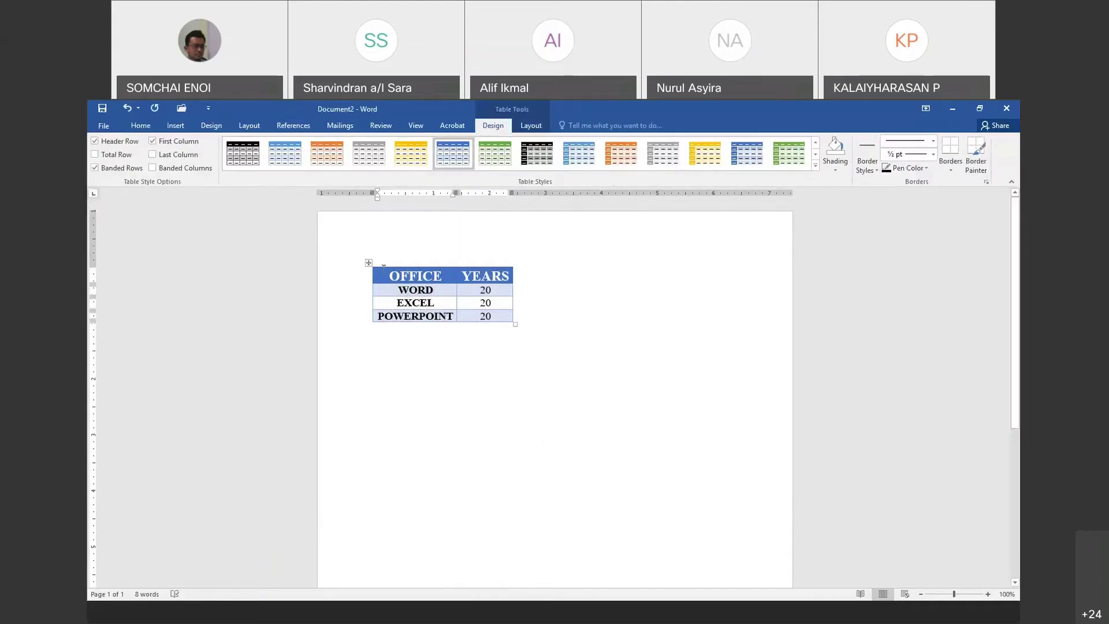
left_click(96, 144)
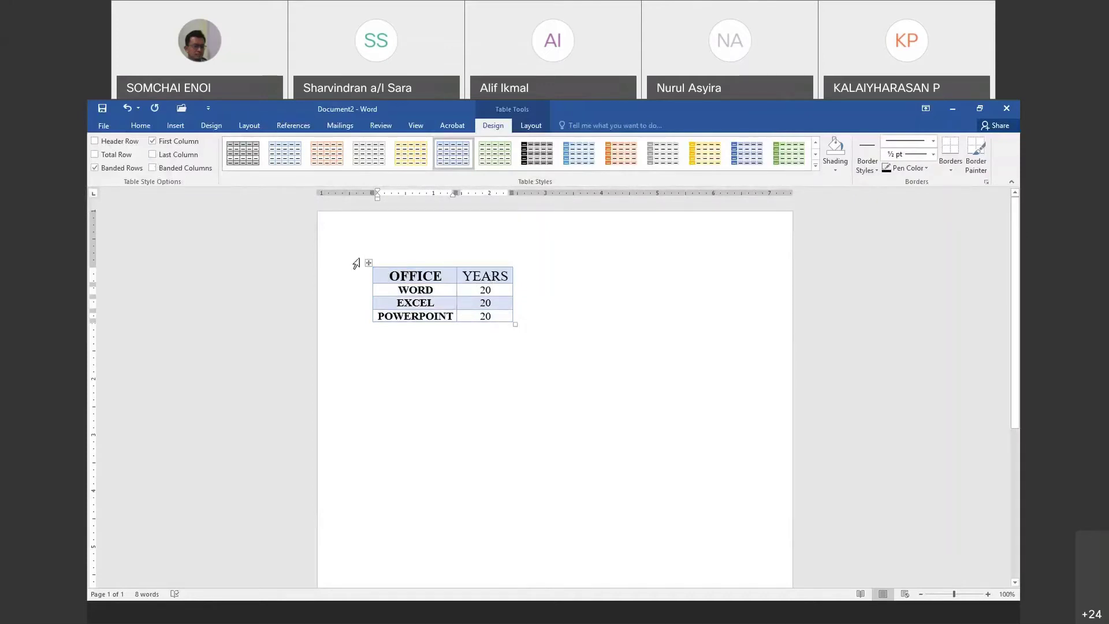
left_click(94, 141)
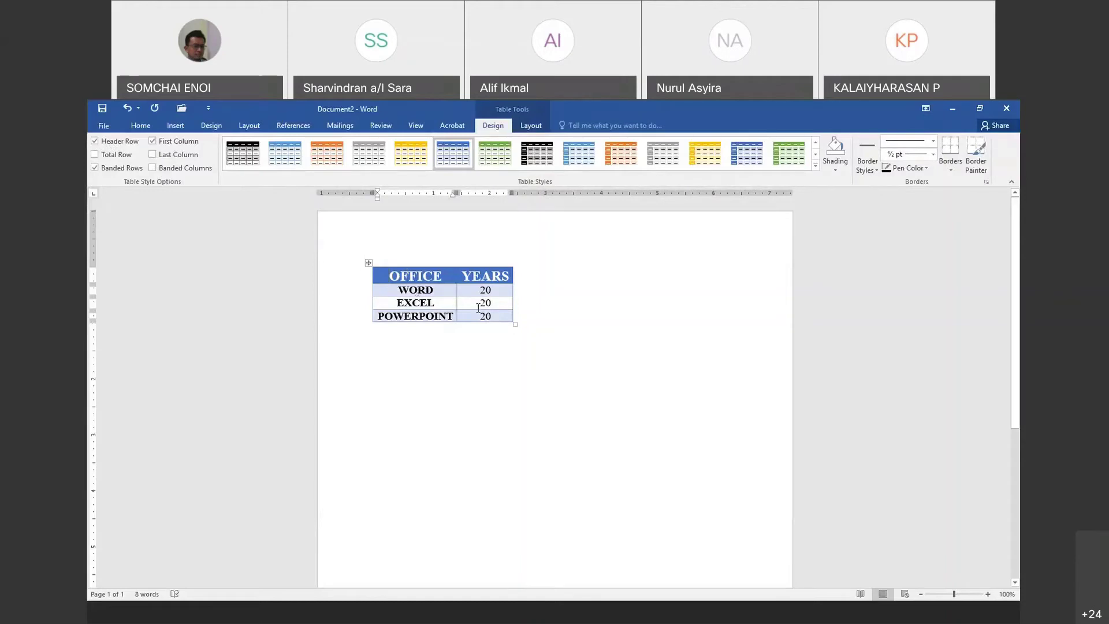
Insert one blank column to the right and one to the left of the YEARS column
left_click(479, 289)
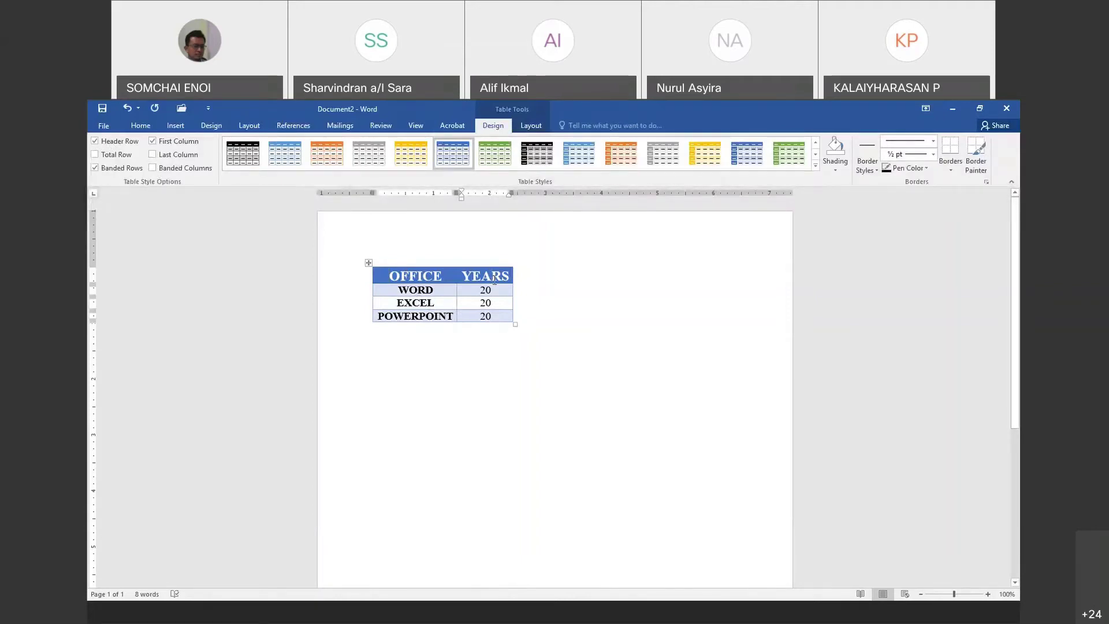
left_click(541, 129)
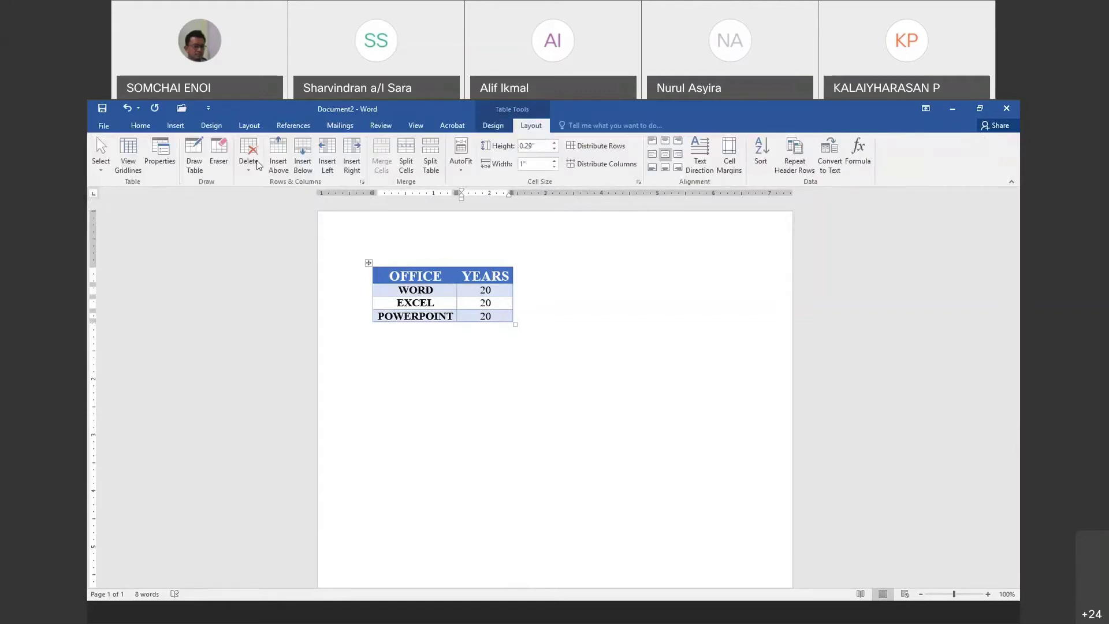
left_click(358, 152)
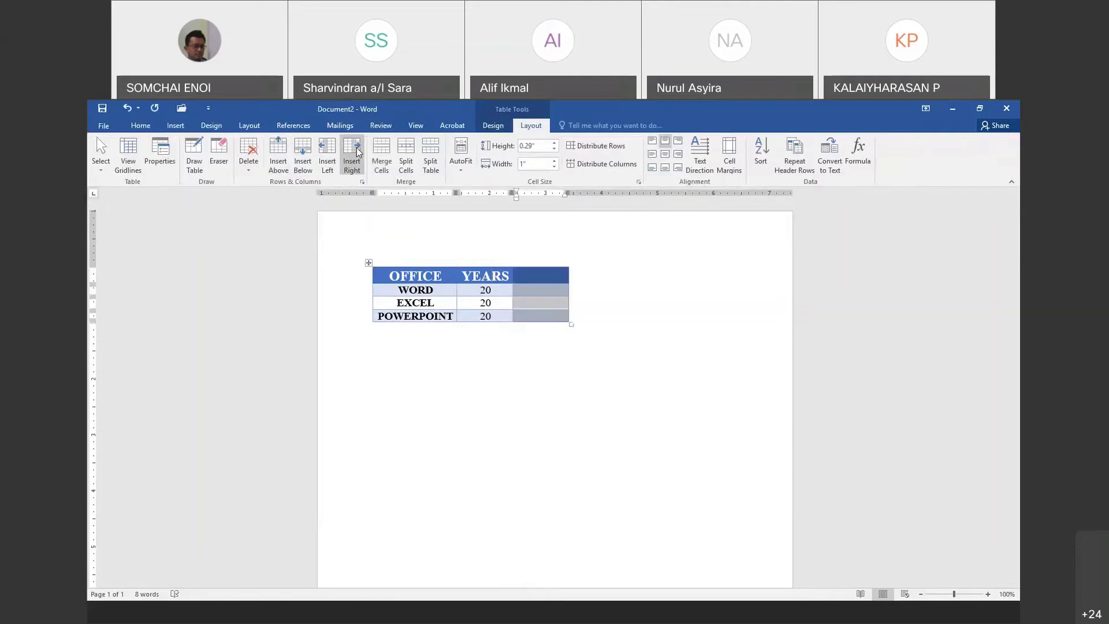
left_click(489, 281)
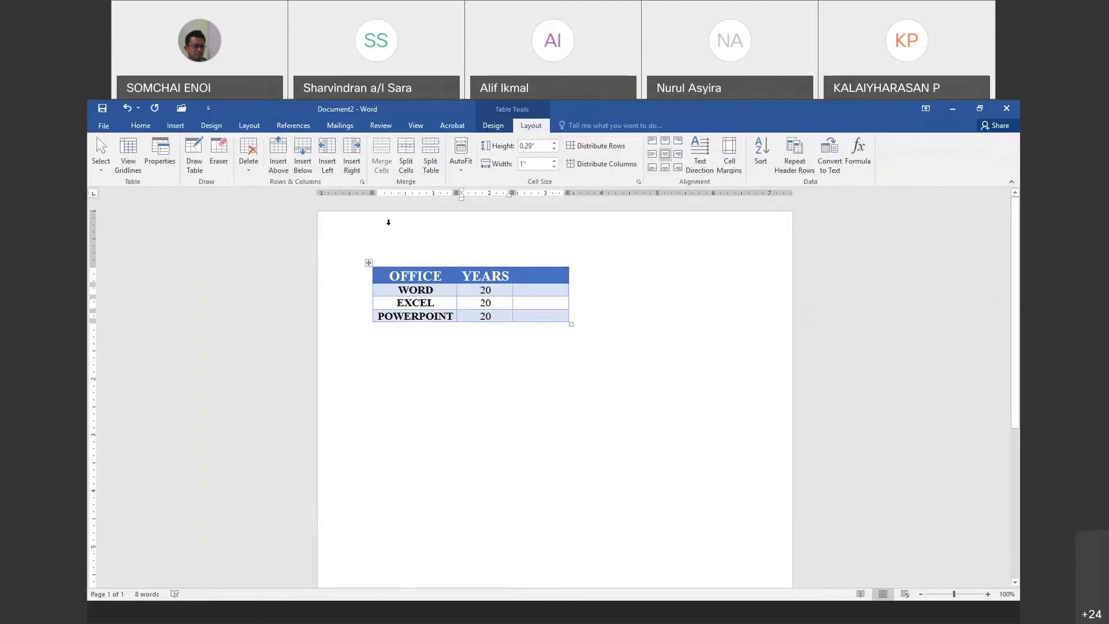
left_click(329, 153)
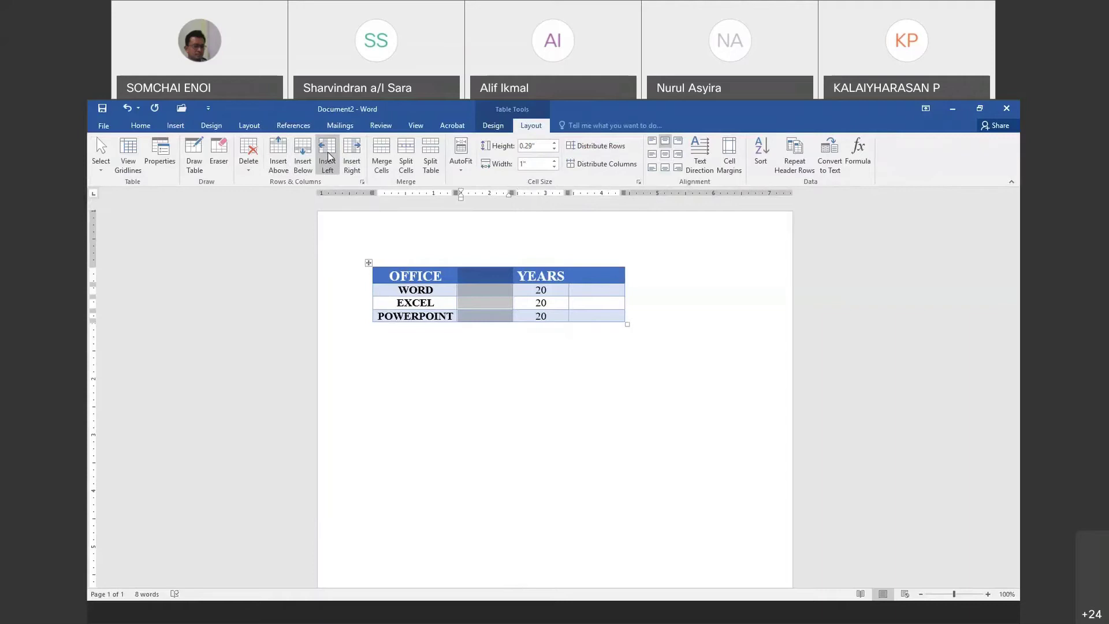
left_click(559, 305)
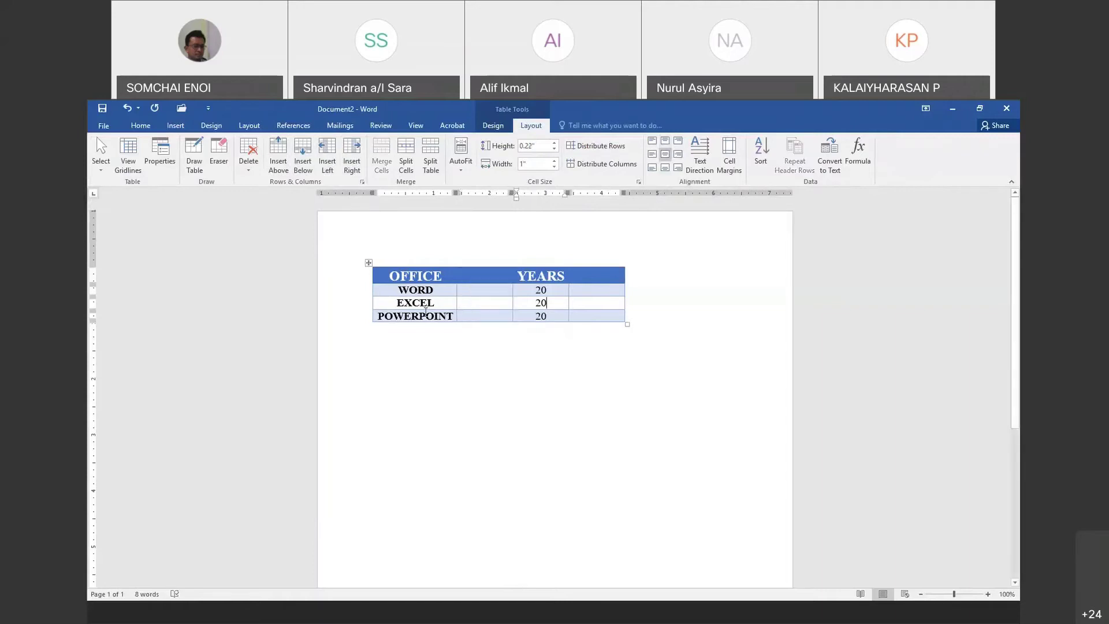
Insert blank rows above the WORD row, below the WORD row and below the EXCEL row
left_click(397, 302)
left_click(397, 291)
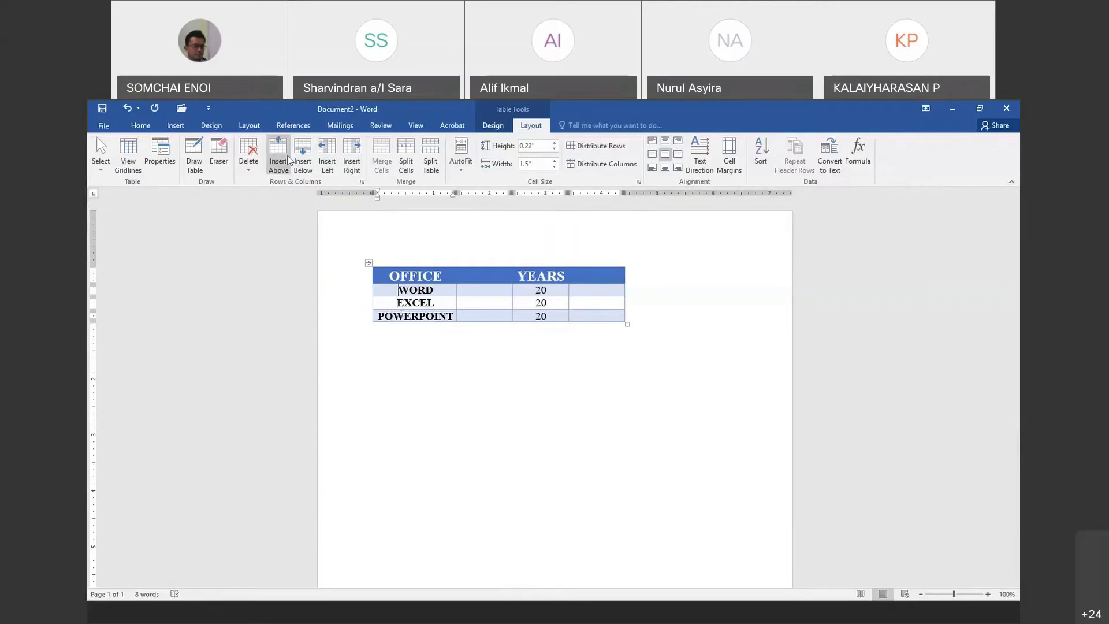
left_click(285, 156)
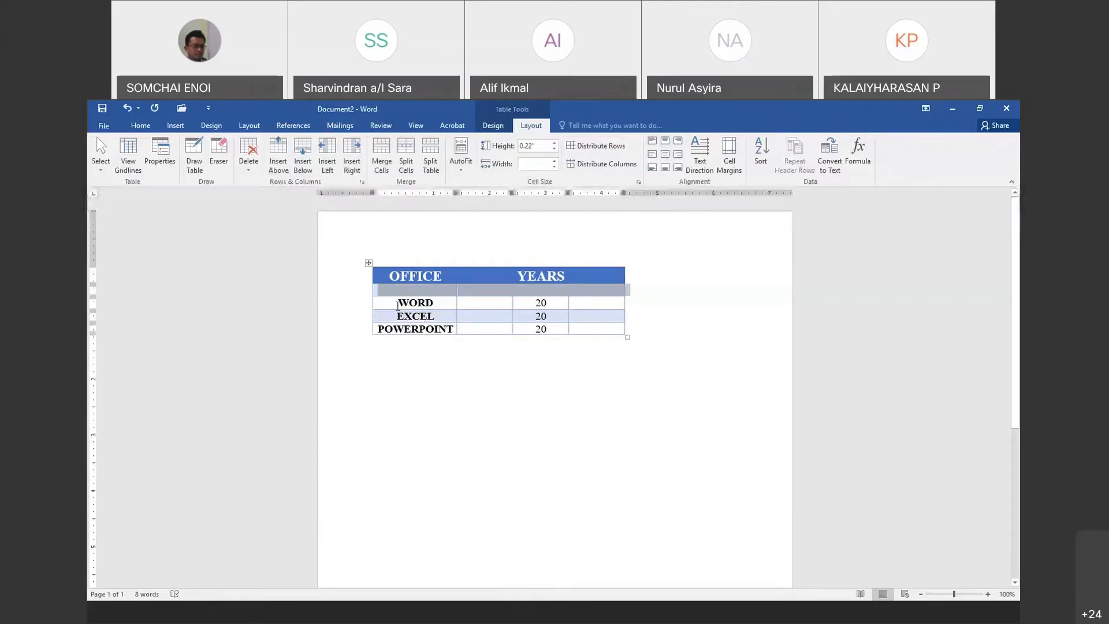
left_click(304, 159)
left_click(399, 330)
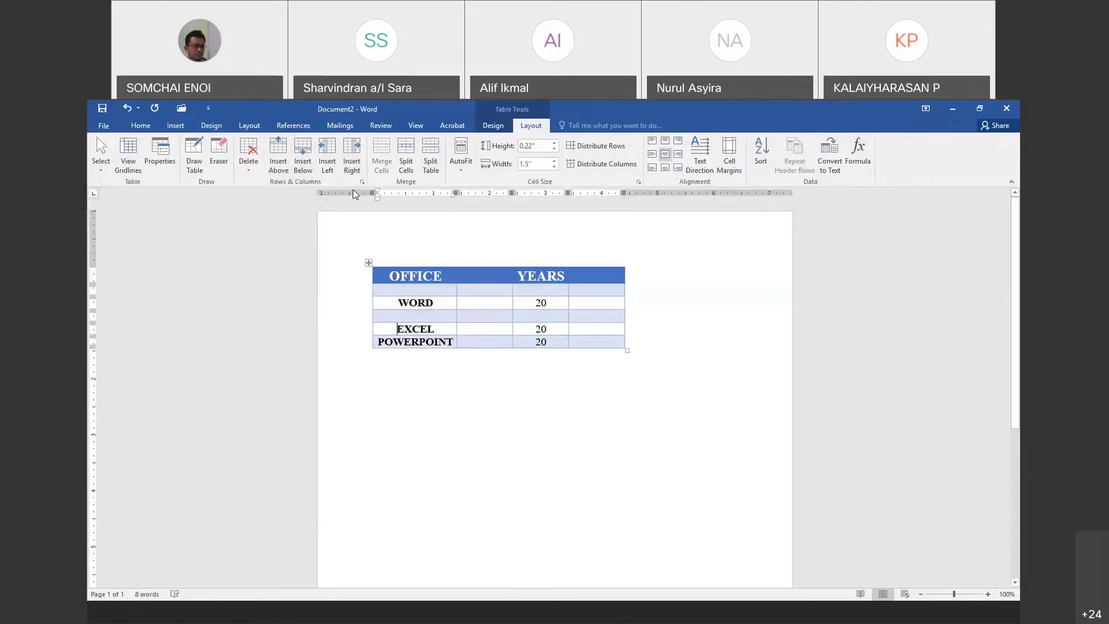
left_click(303, 159)
left_click(499, 438)
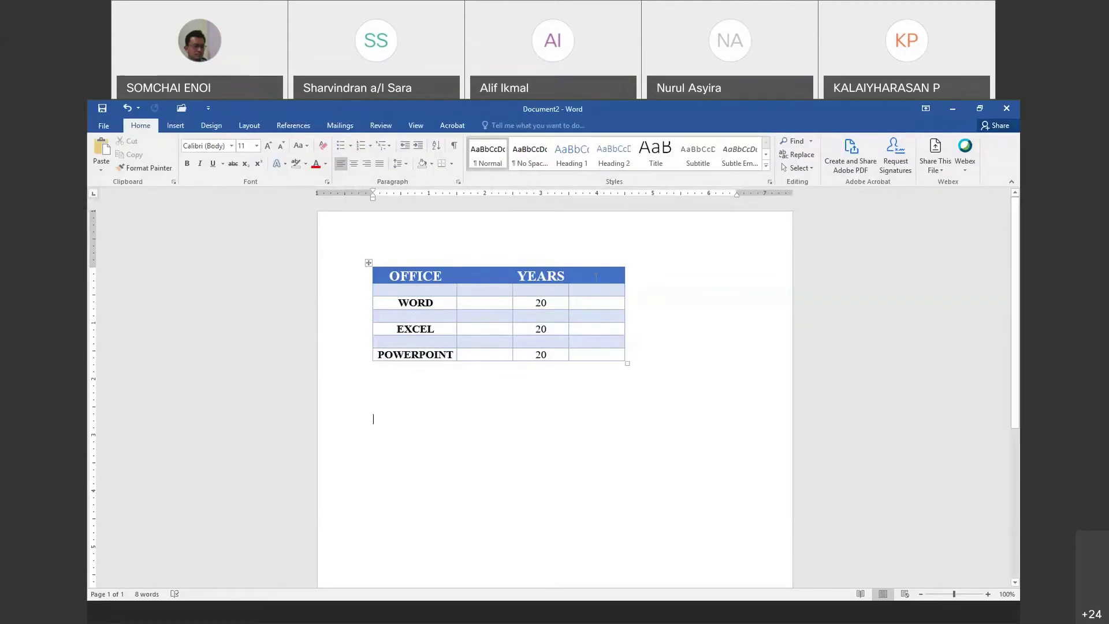
left_click_drag(599, 277, 432, 271)
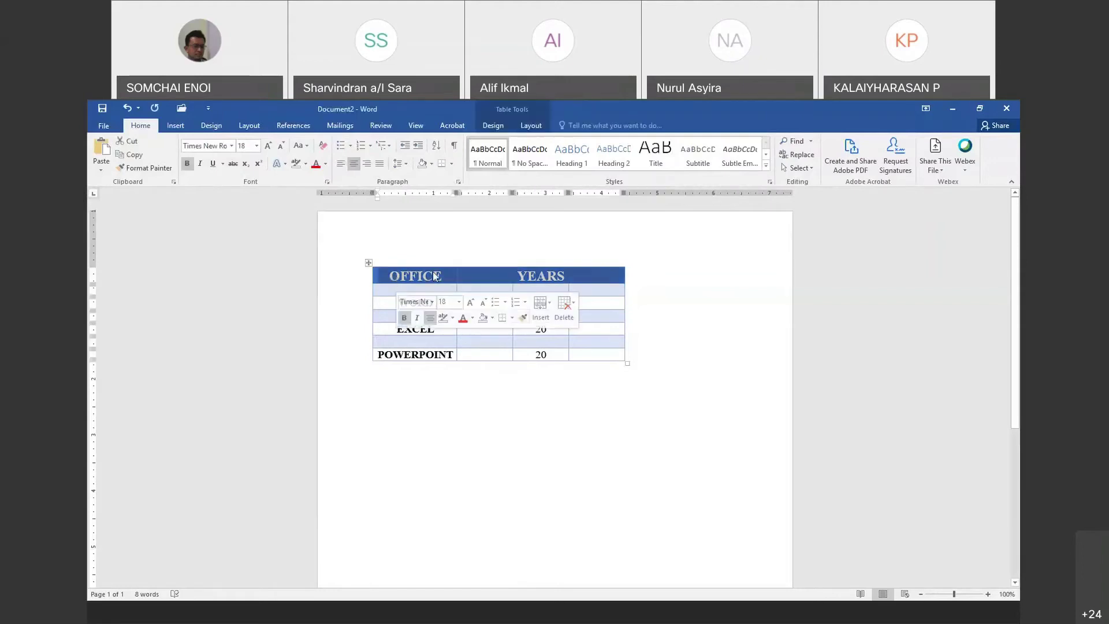
right_click(431, 272)
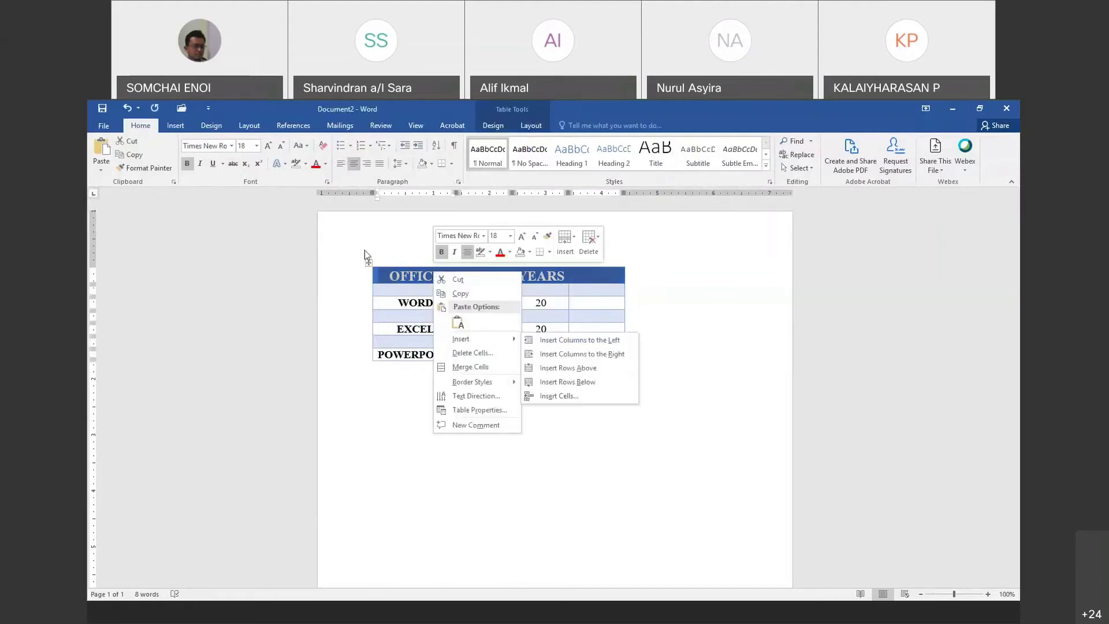
left_click(582, 275)
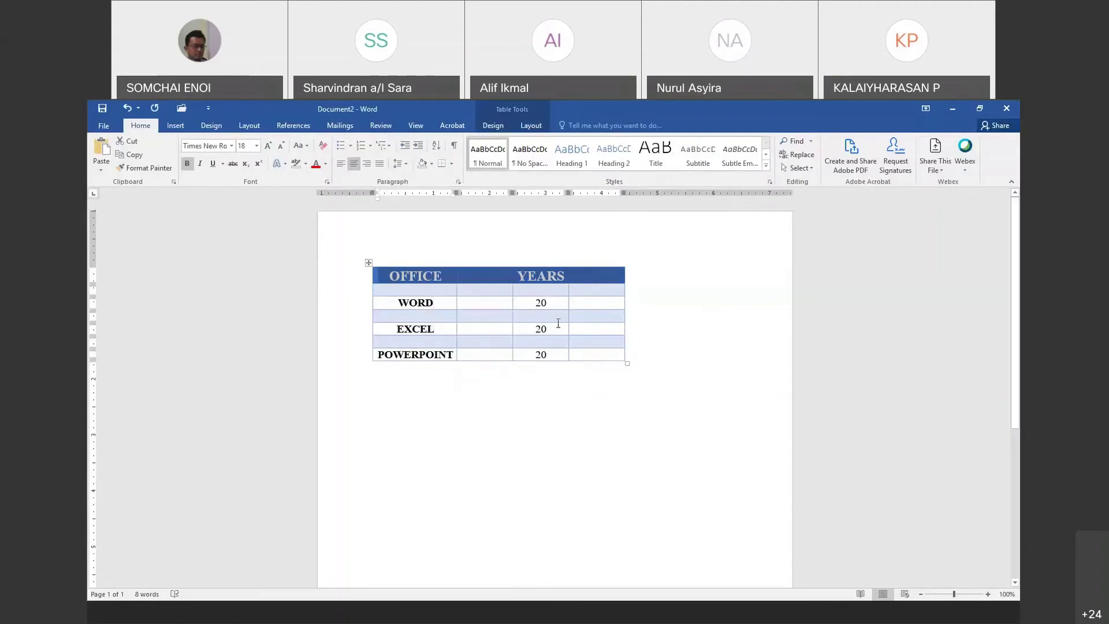
double_click(582, 276)
left_click(580, 272)
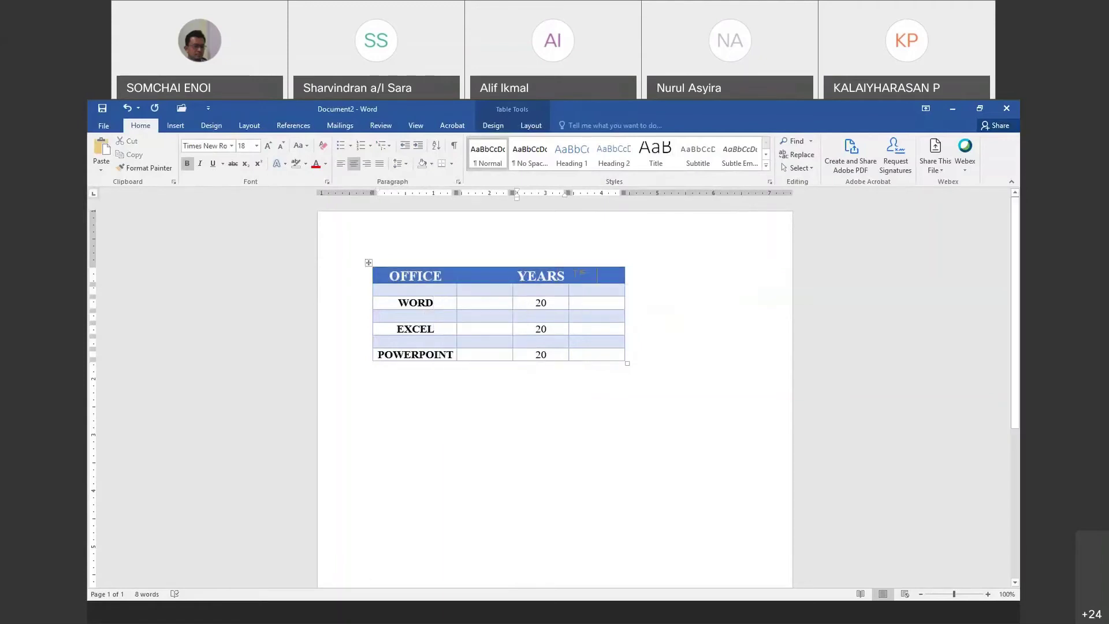
left_click(530, 125)
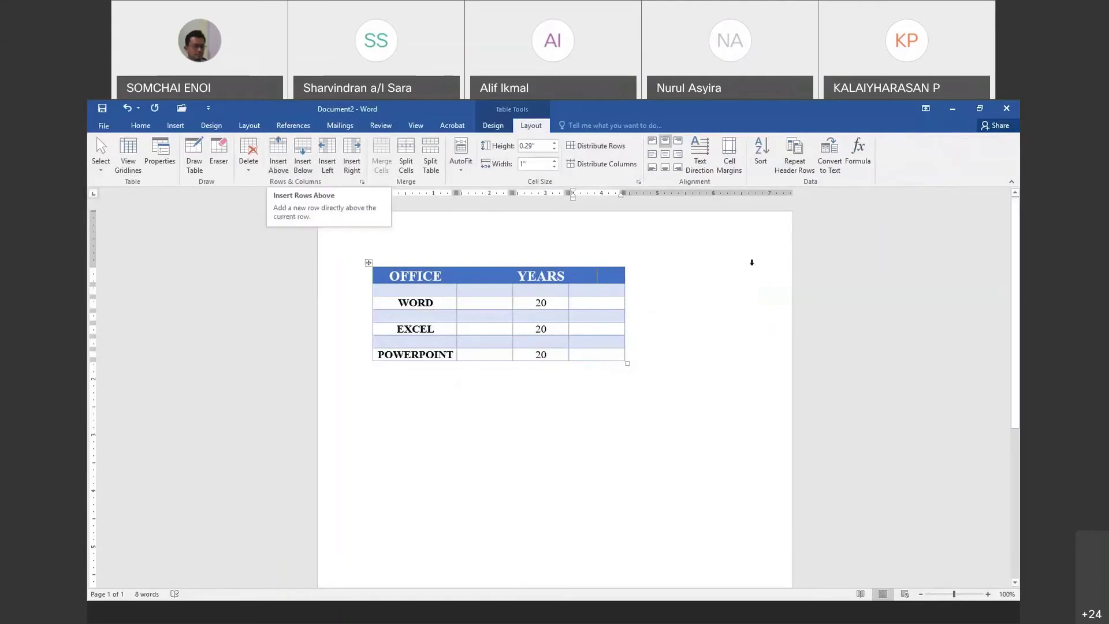
left_click(670, 276)
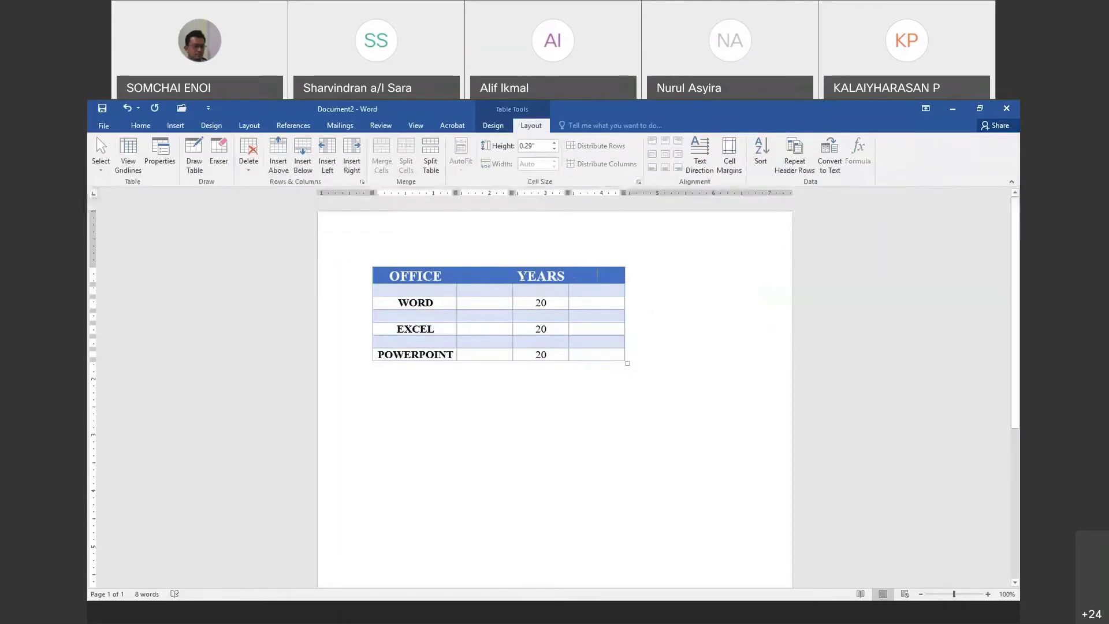
Insert a blank row above the OFFICE and YEARS row at the start of the table
left_click_drag(409, 275, 612, 276)
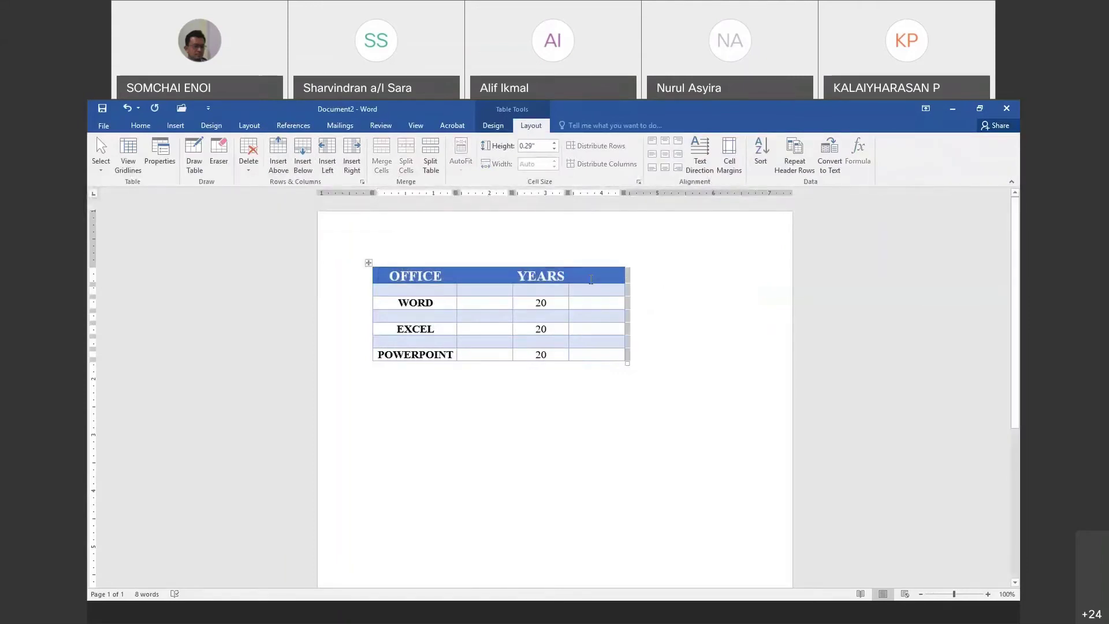
right_click(592, 281)
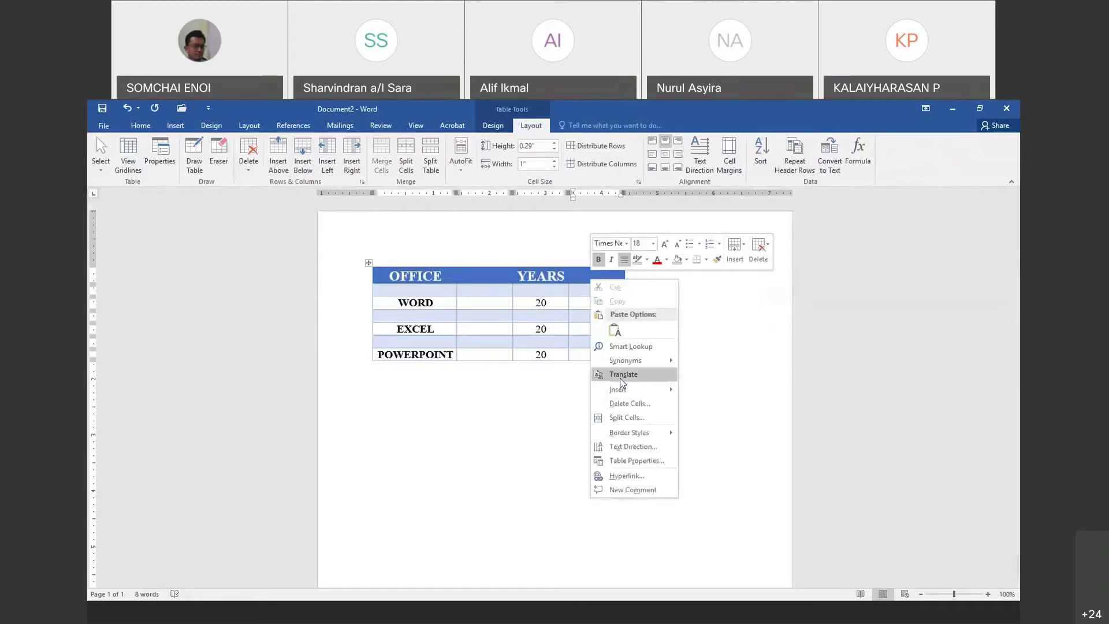
mouse_move(647, 392)
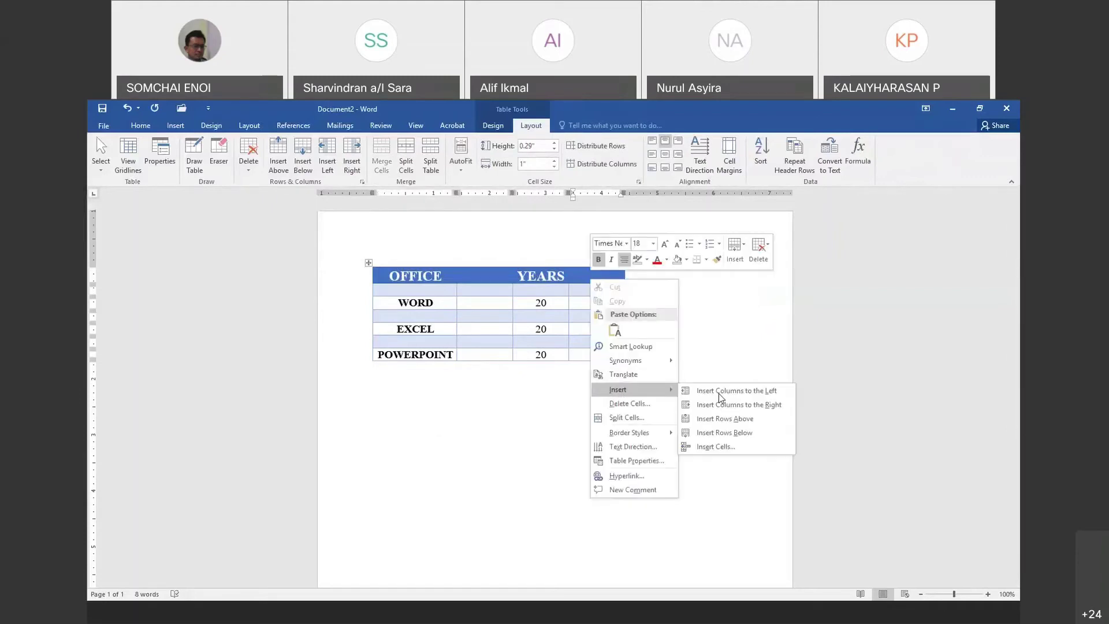
left_click(727, 420)
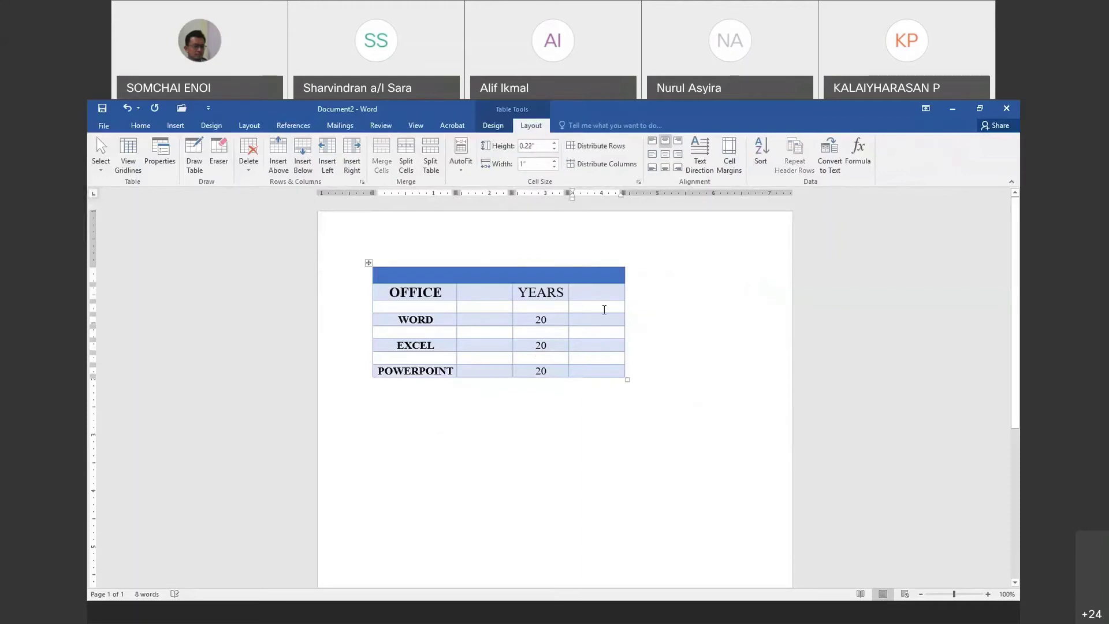
left_click_drag(604, 271, 408, 258)
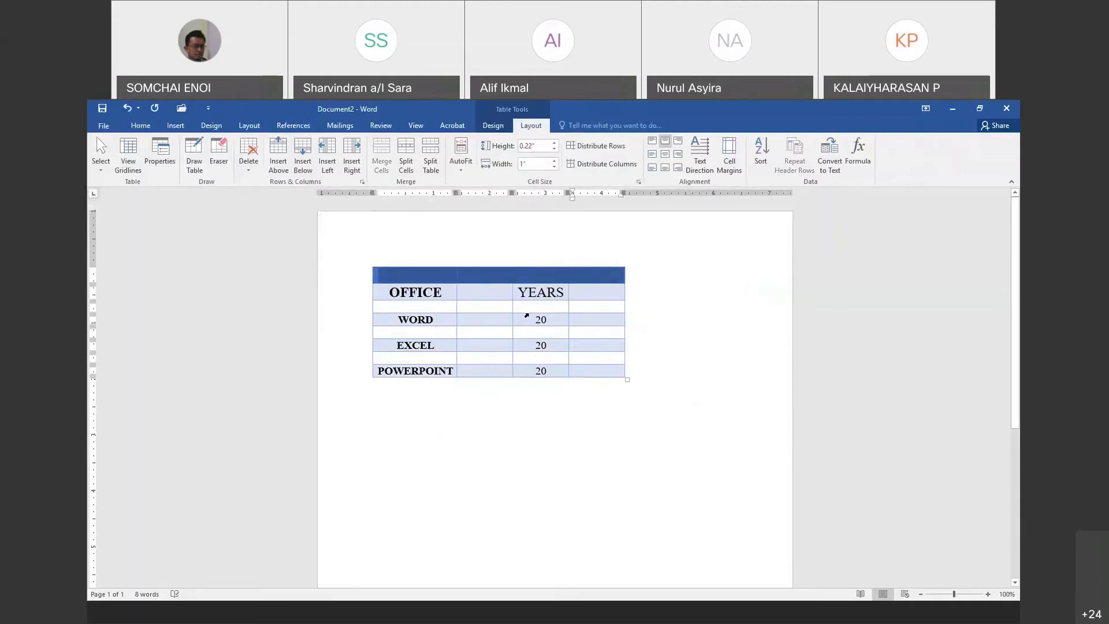
left_click(414, 276)
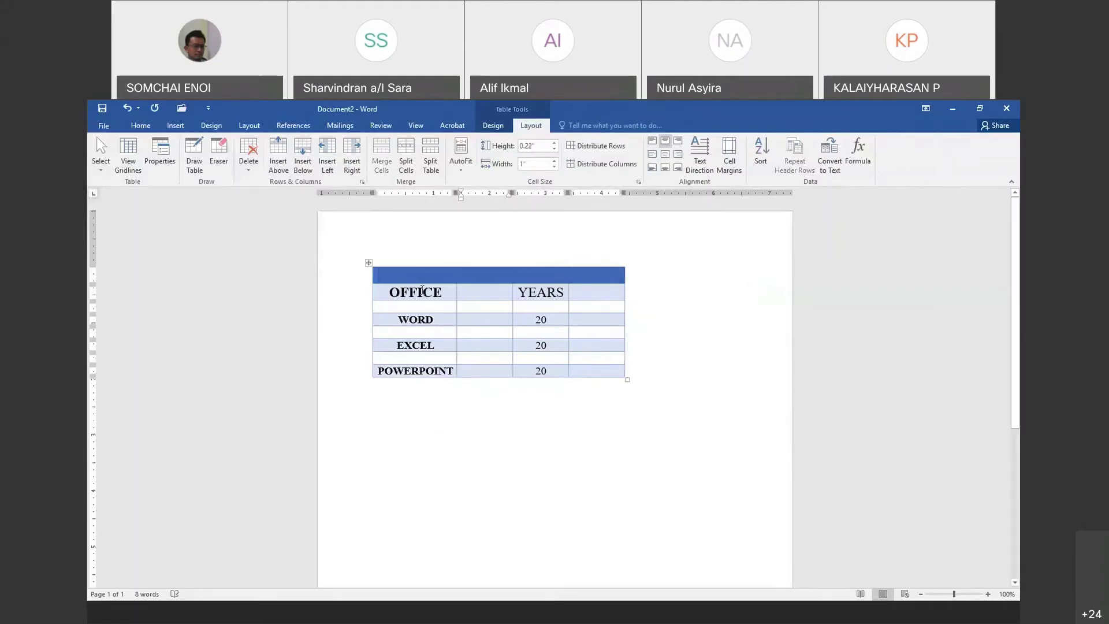
Merge all cells of the blank row above OFFICE and YEARS into one cell
left_click_drag(414, 276, 602, 272)
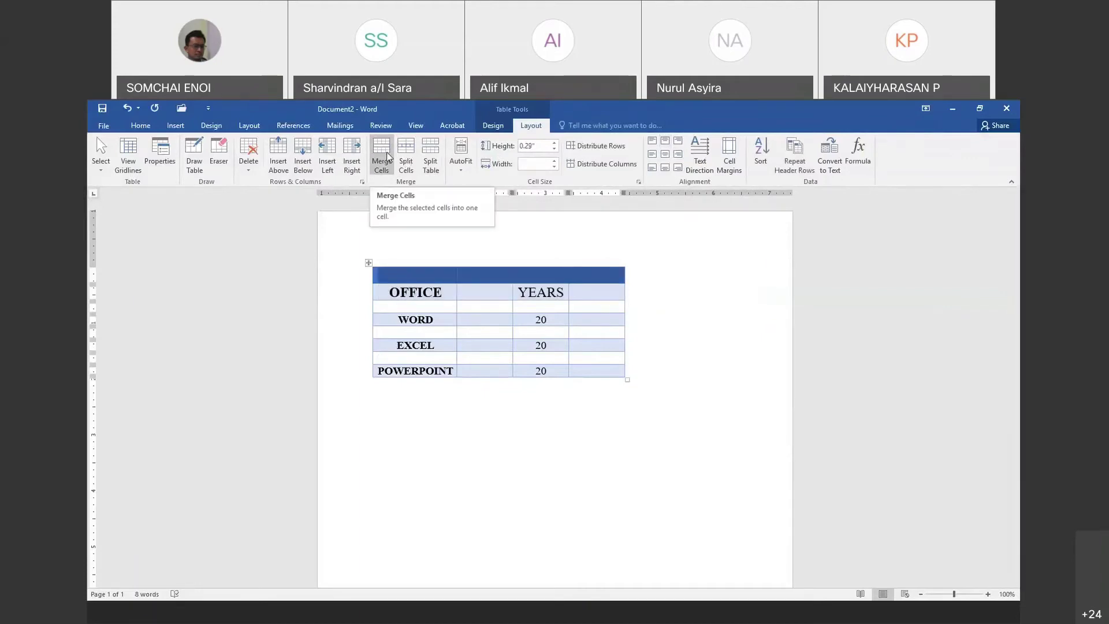
right_click(557, 271)
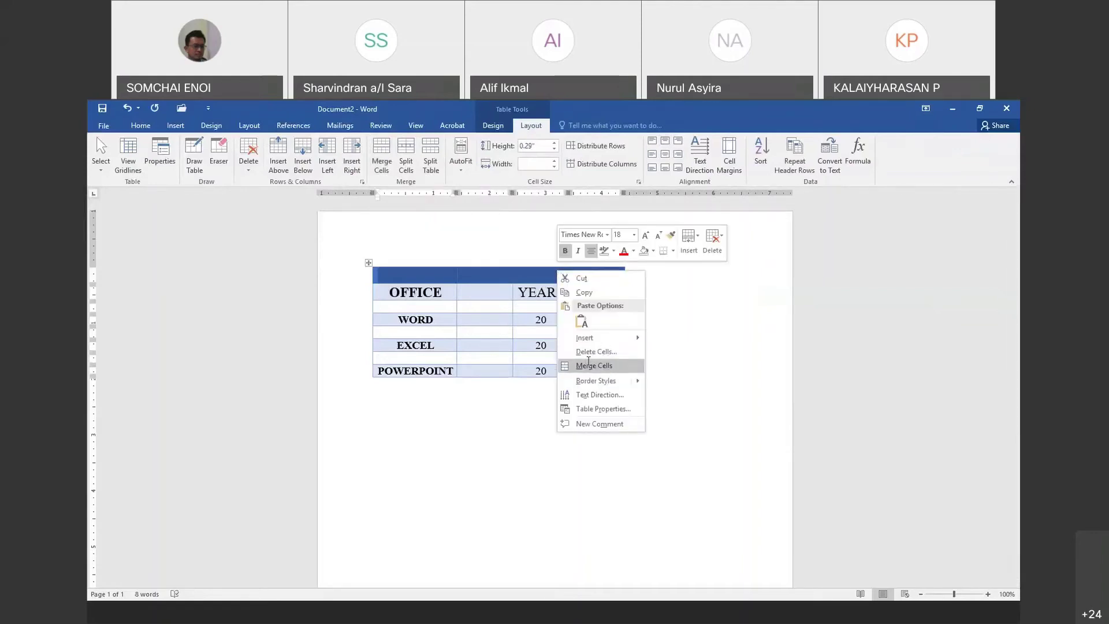
left_click(589, 365)
left_click(537, 459)
Enter the title EXPERIENCE USING OFFICE in the merged cell of the table's first row
left_click(601, 274)
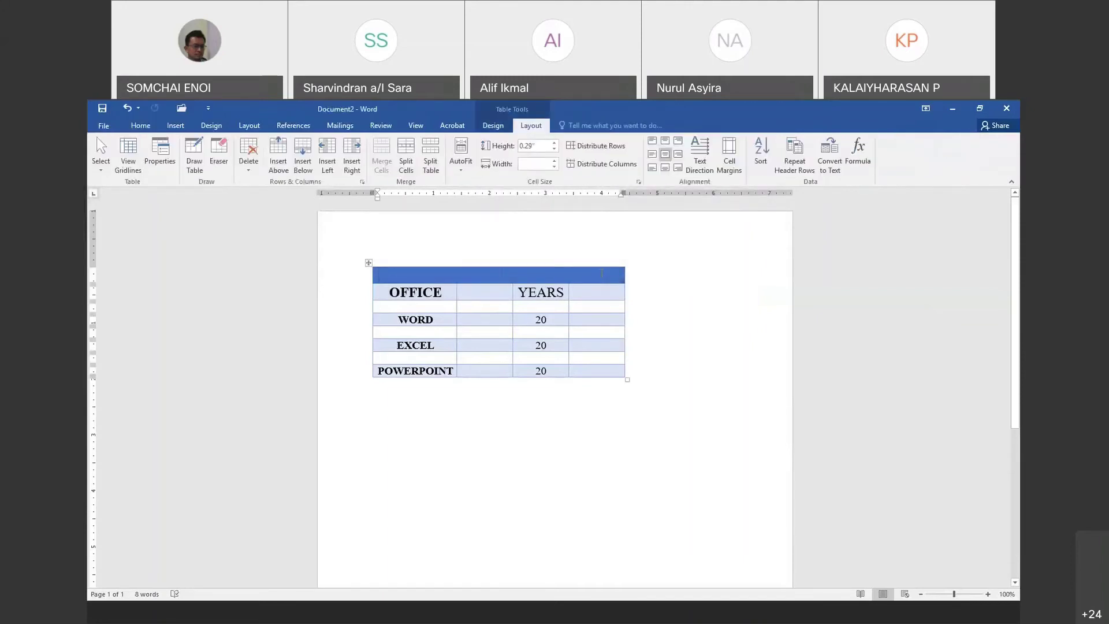
type("EXPE")
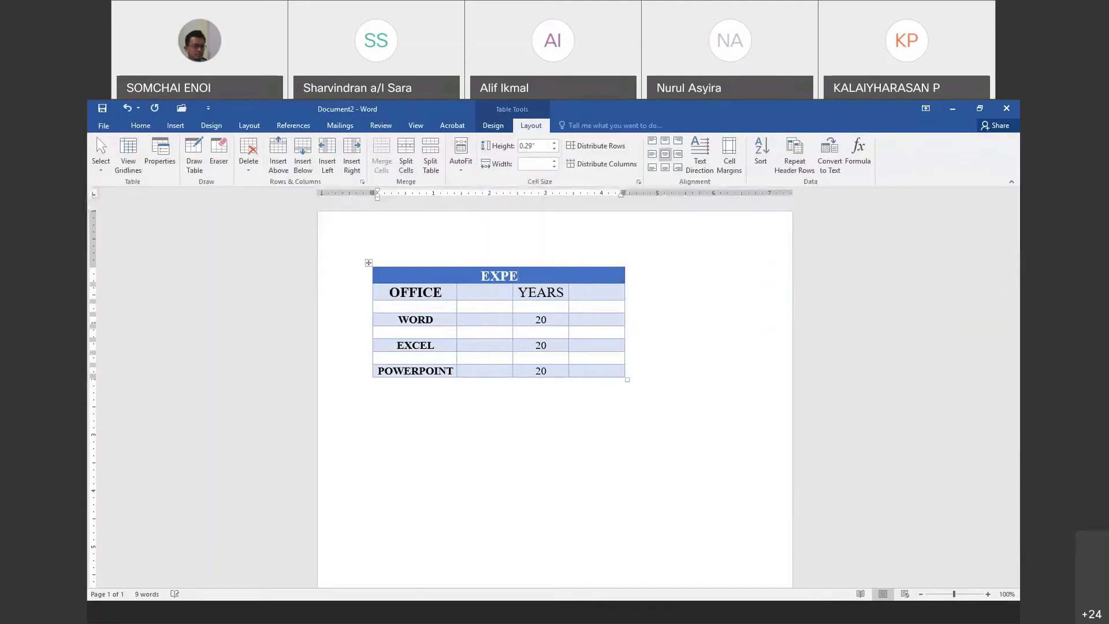
type("RIENCE")
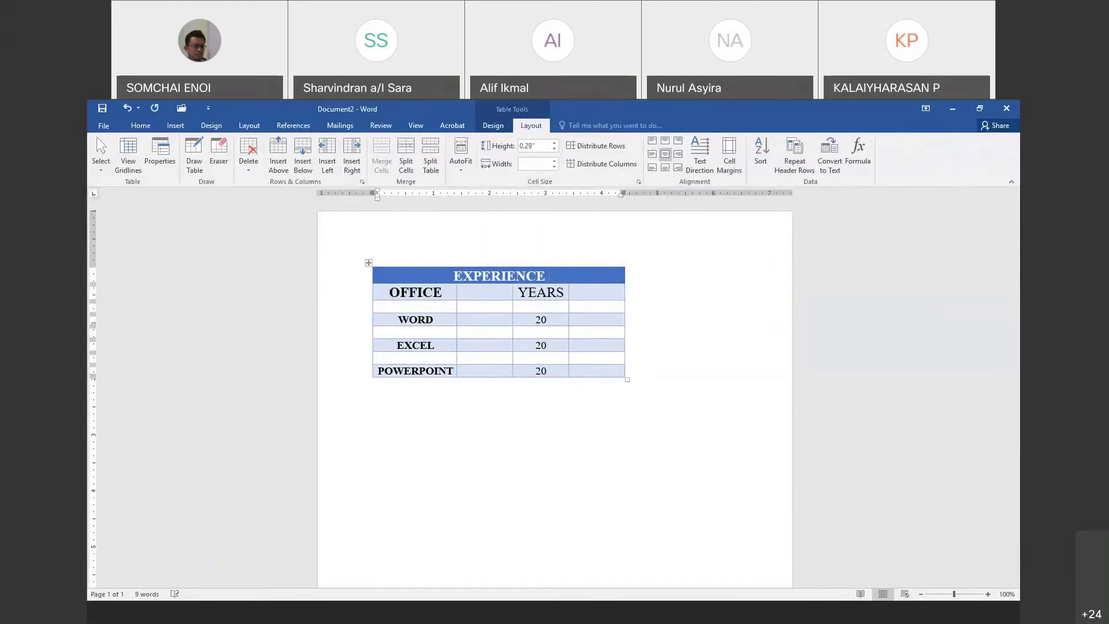
type(" USING")
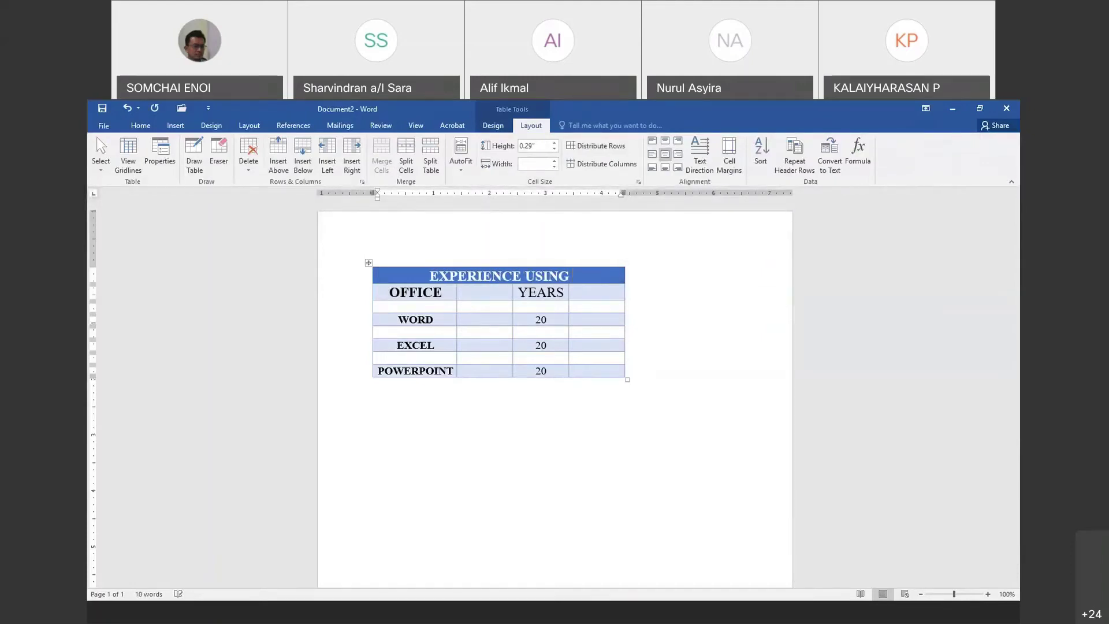
type(" OFFICE")
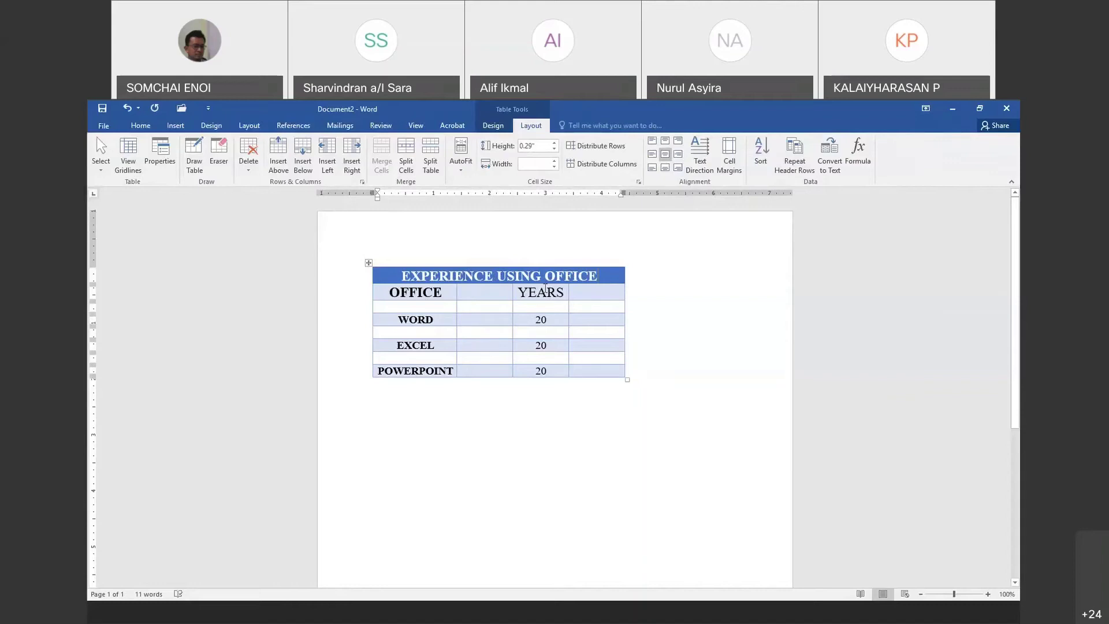
Turn the table's Banded Columns style option on and back off
left_click_drag(582, 295, 413, 293)
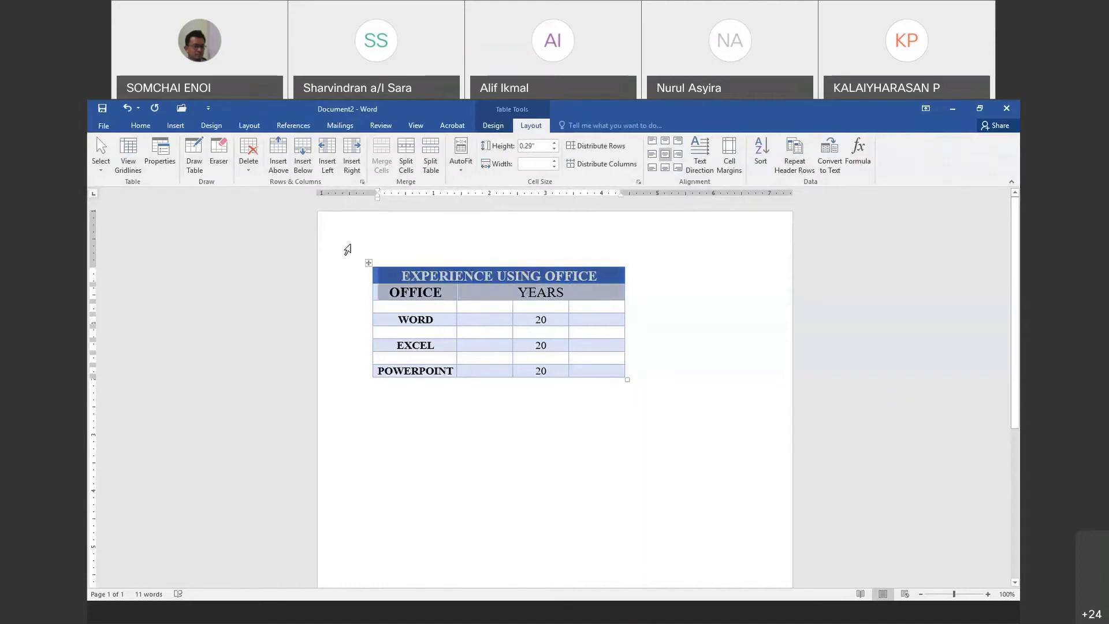
left_click(493, 125)
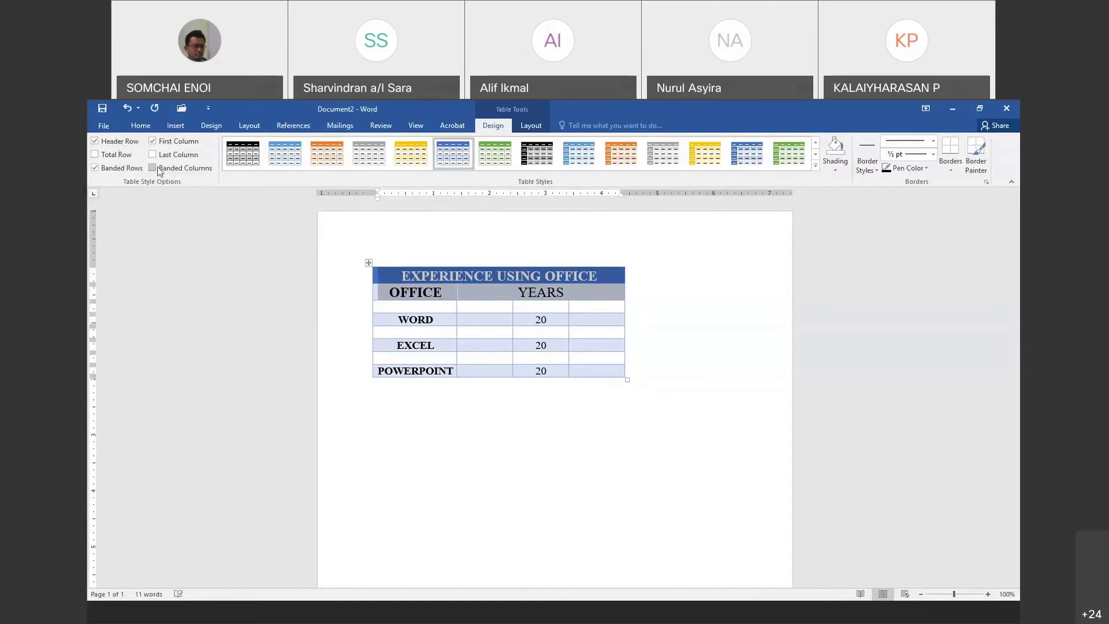
left_click(159, 169)
left_click(160, 171)
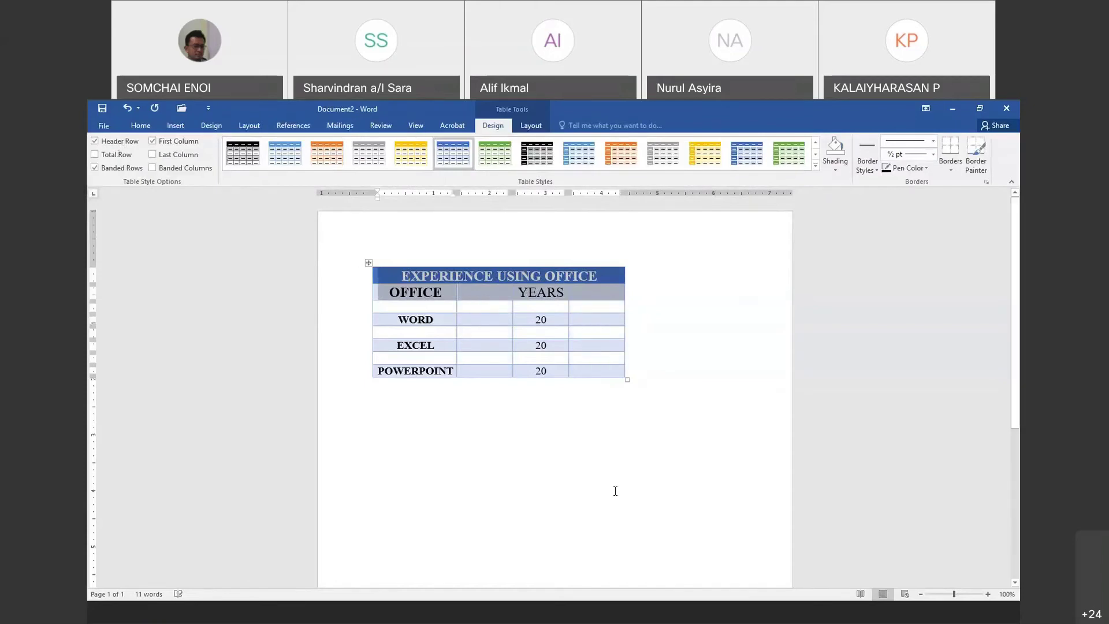
left_click(587, 449)
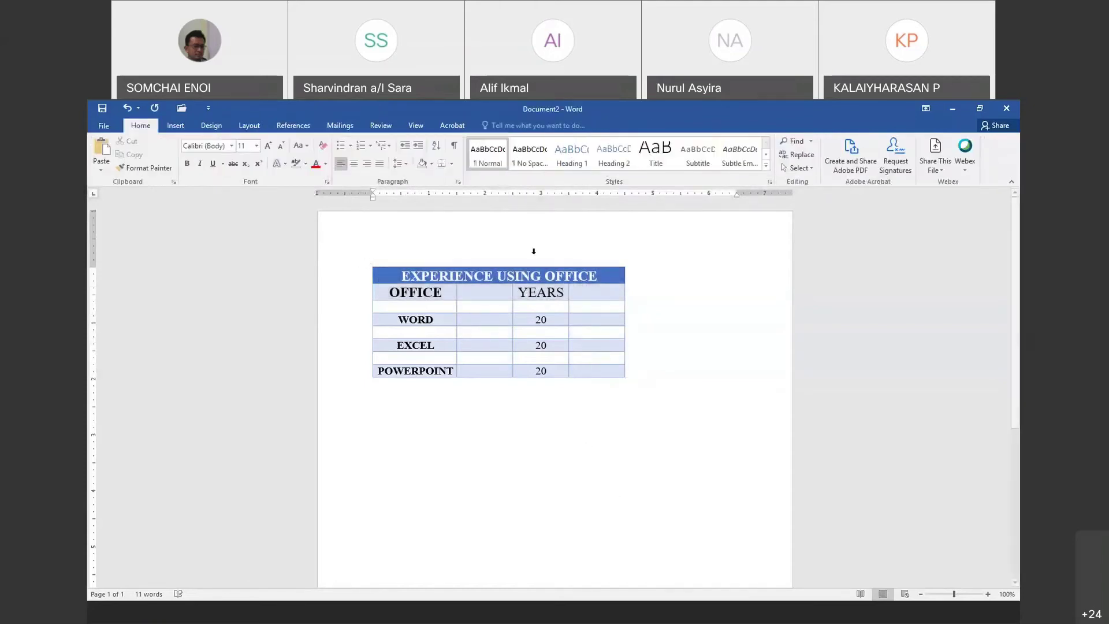
left_click(535, 276)
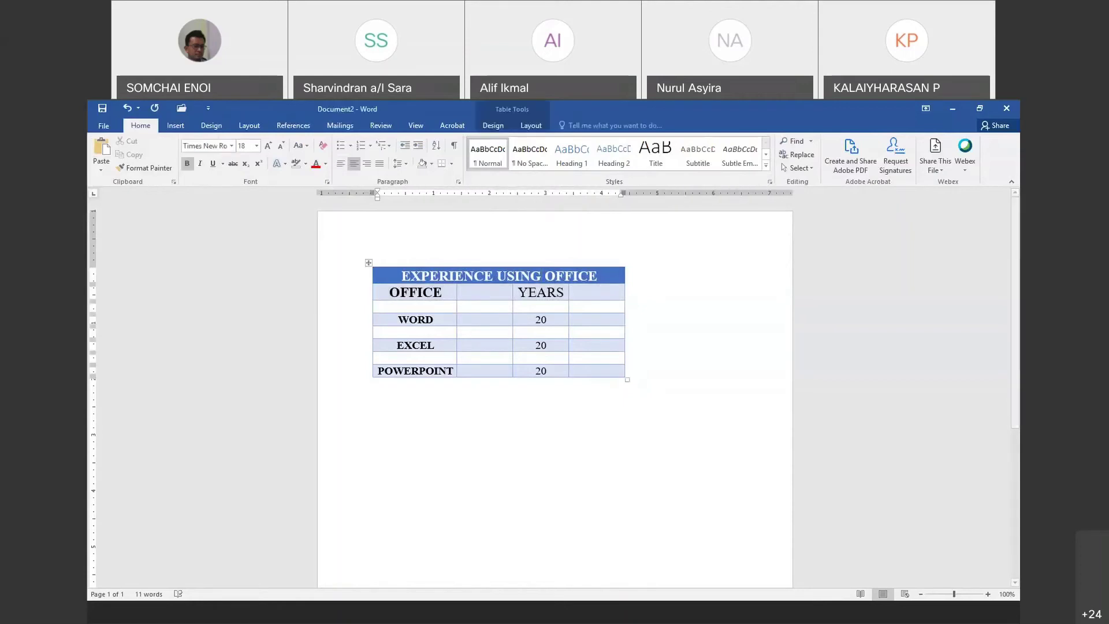
left_click(492, 125)
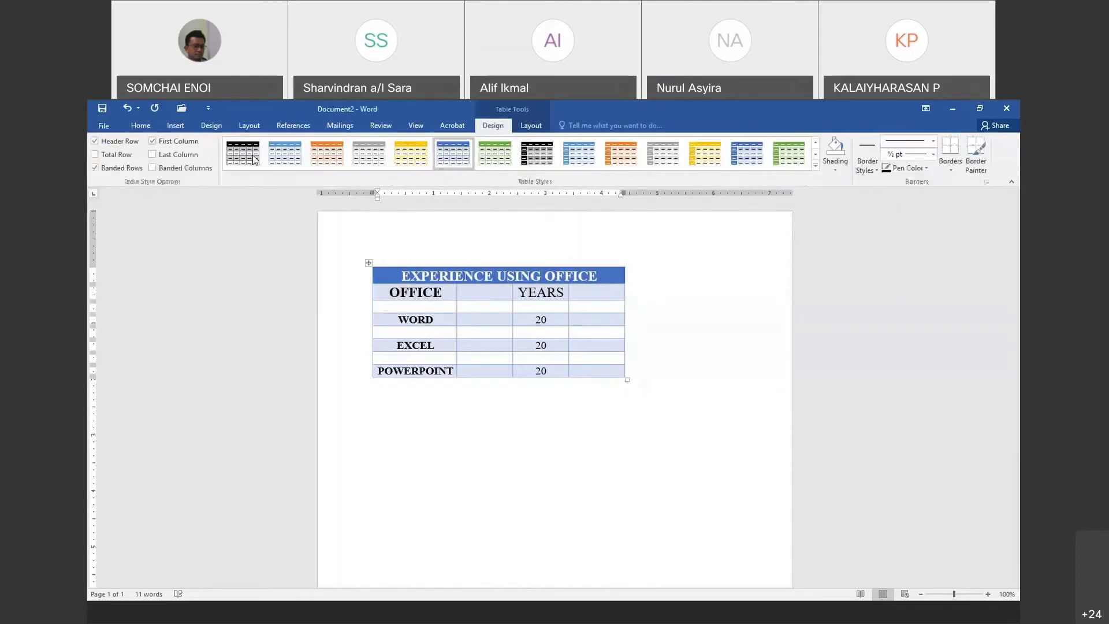
left_click(152, 168)
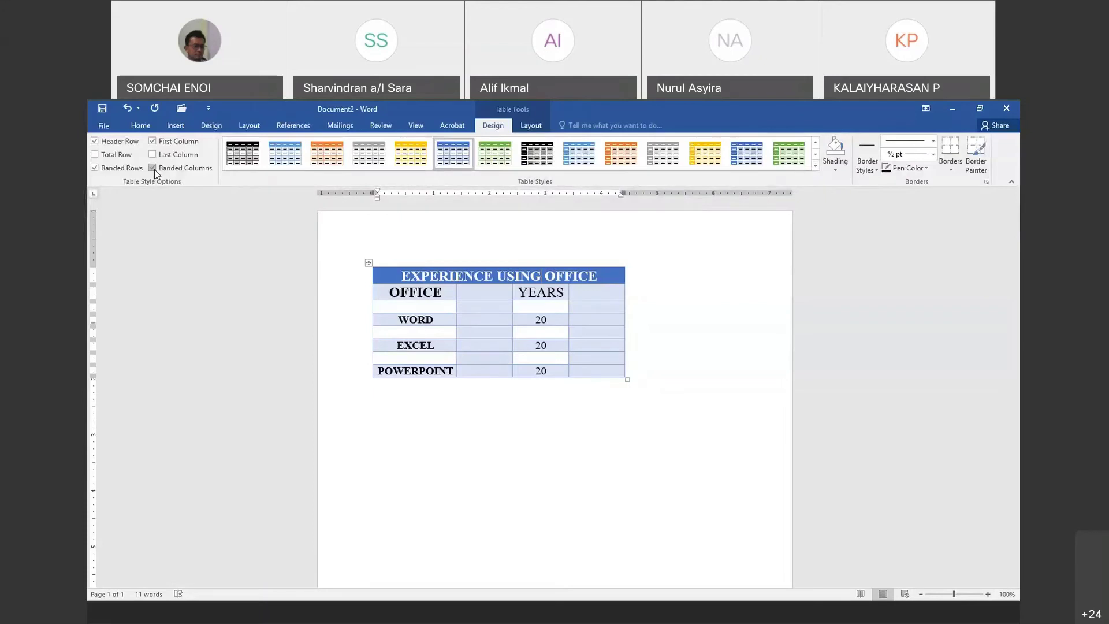
left_click(153, 168)
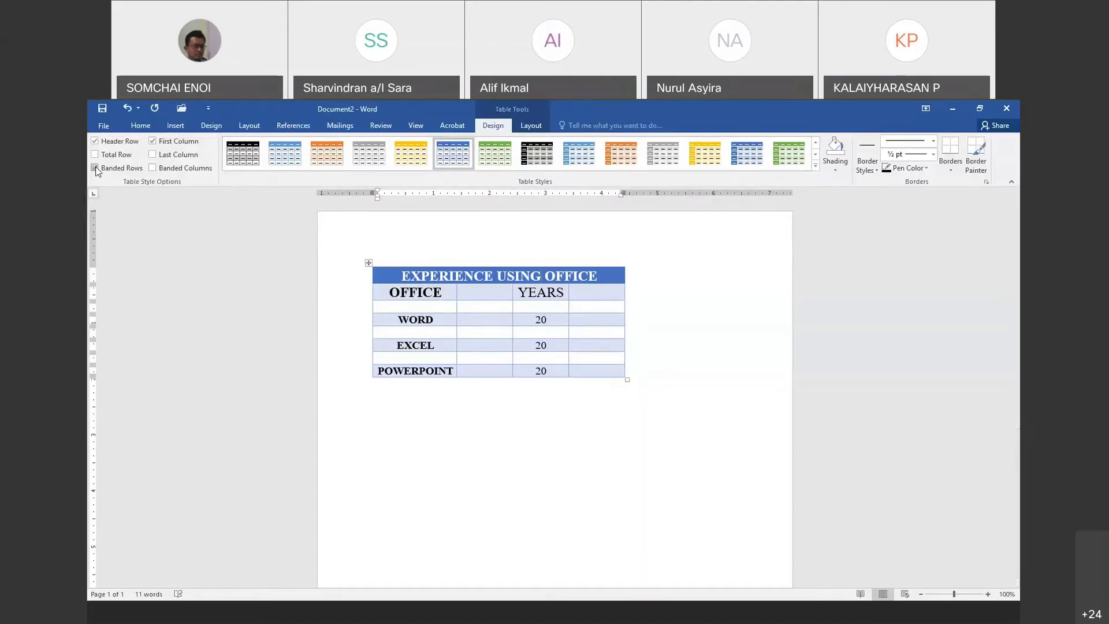
Turn off the table's Banded Rows style option and turn on Banded Columns
left_click(470, 292)
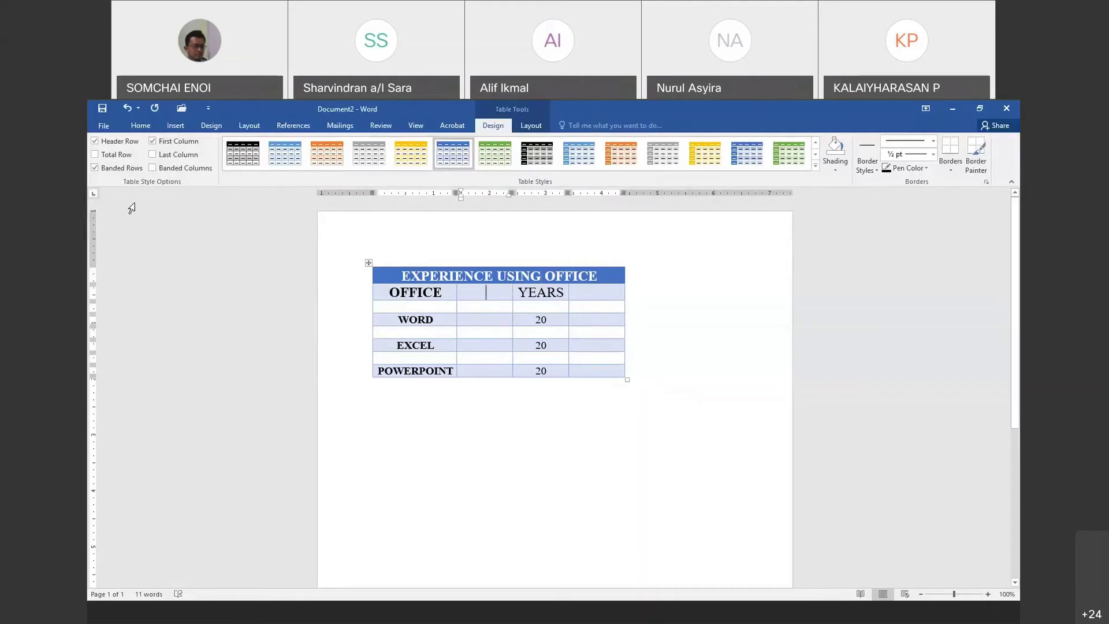
left_click(102, 172)
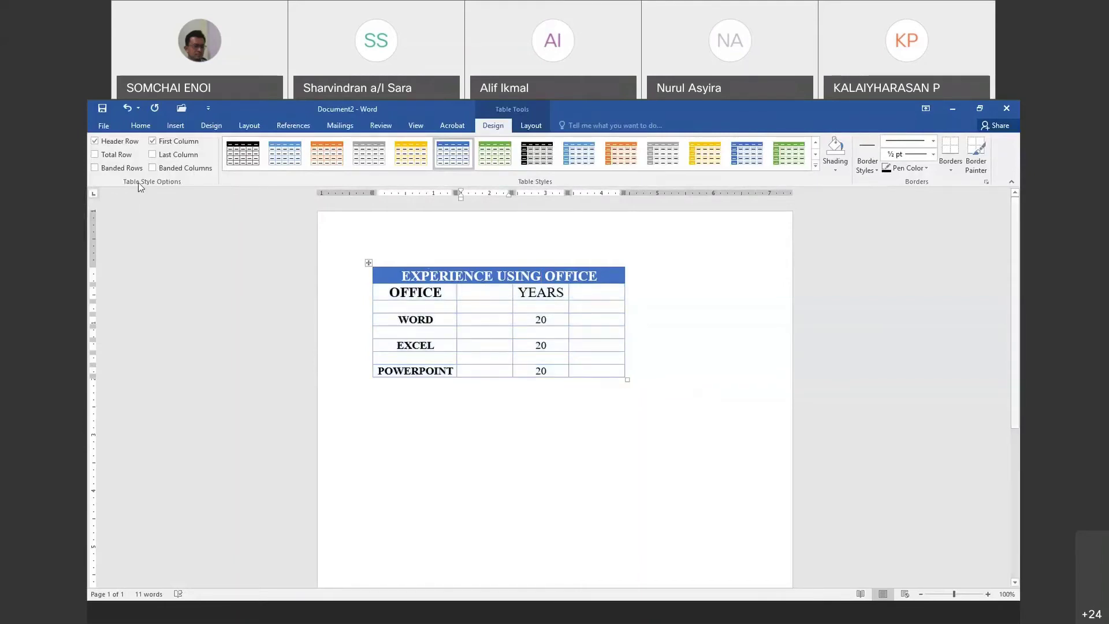
left_click(174, 170)
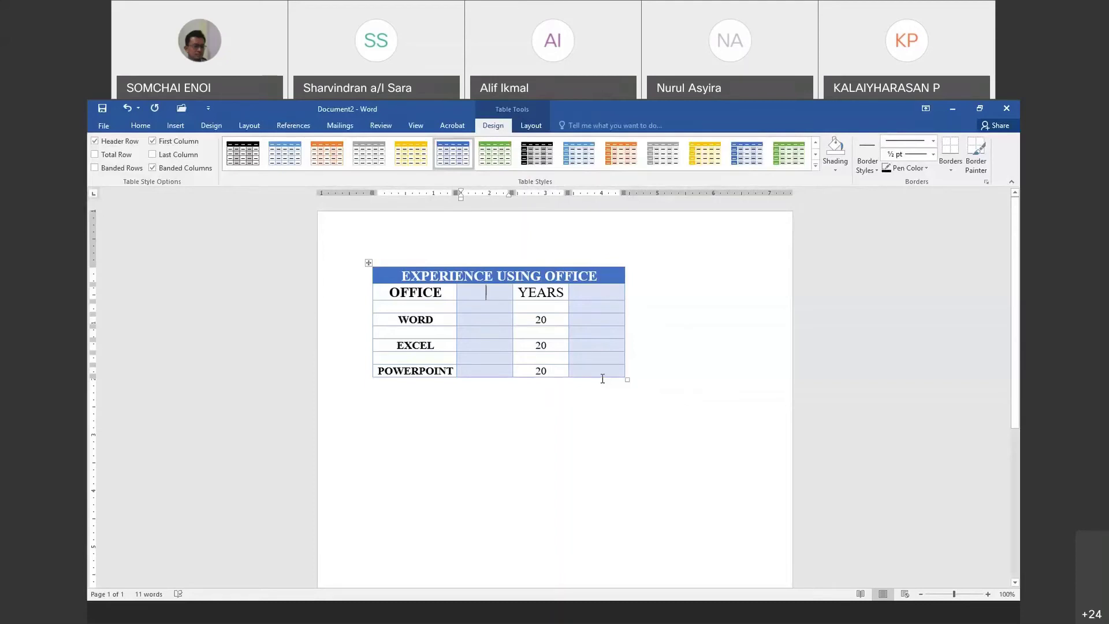
Delete the blank row between the OFFICE and WORD rows
left_click_drag(595, 307, 399, 310)
right_click(399, 310)
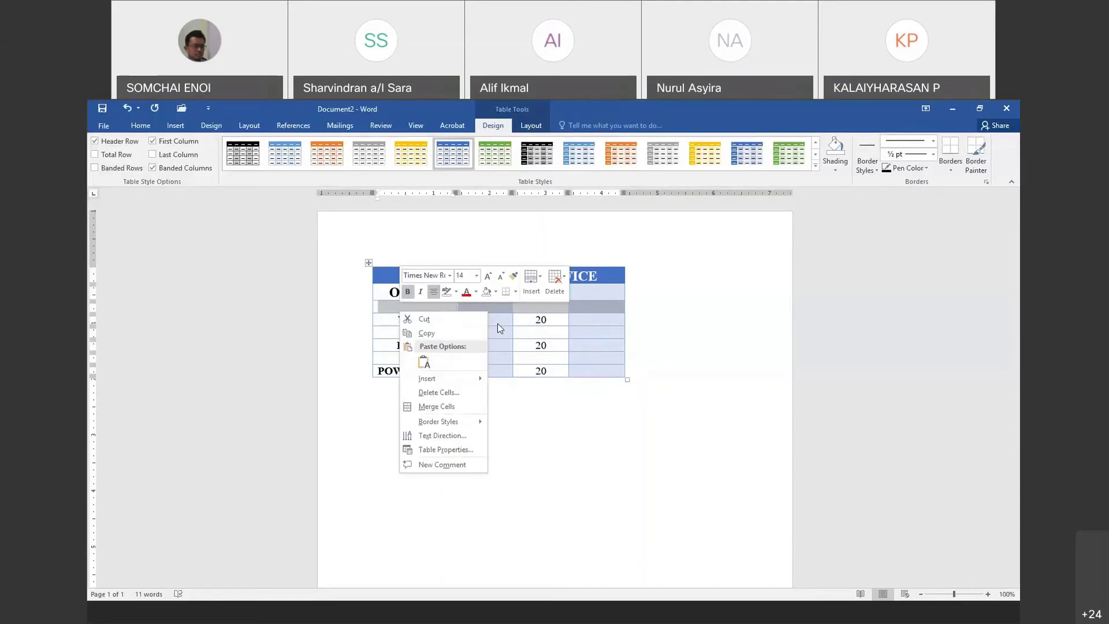
left_click(555, 285)
left_click(583, 337)
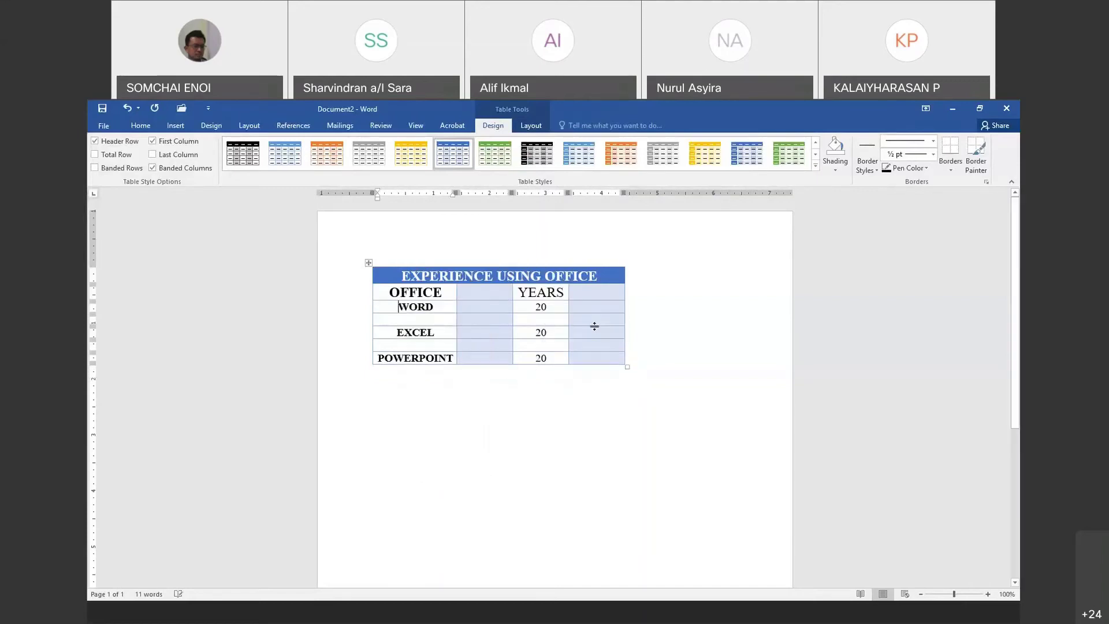
Delete the blank row between the WORD and EXCEL rows, using the delete entire row option
left_click_drag(587, 317, 438, 320)
right_click(438, 320)
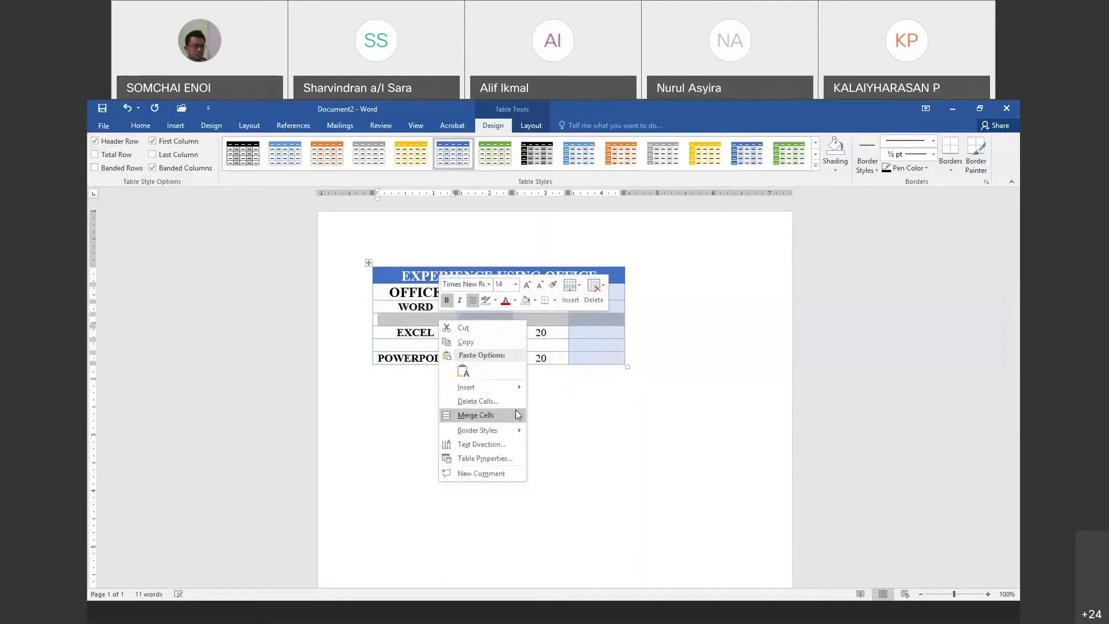
left_click(500, 399)
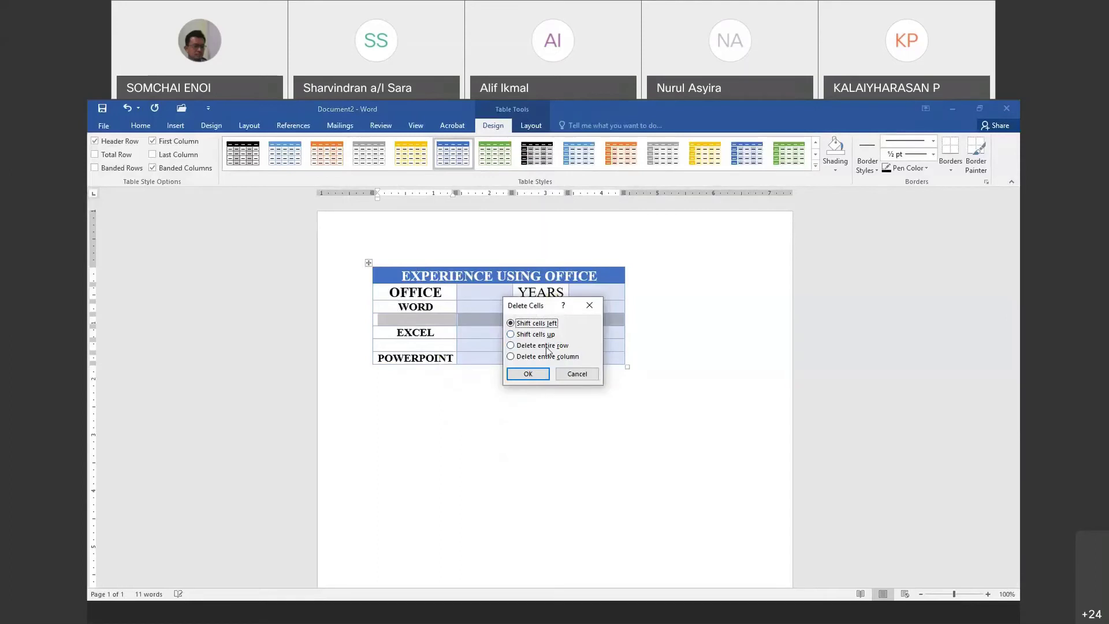
left_click(543, 345)
left_click(527, 373)
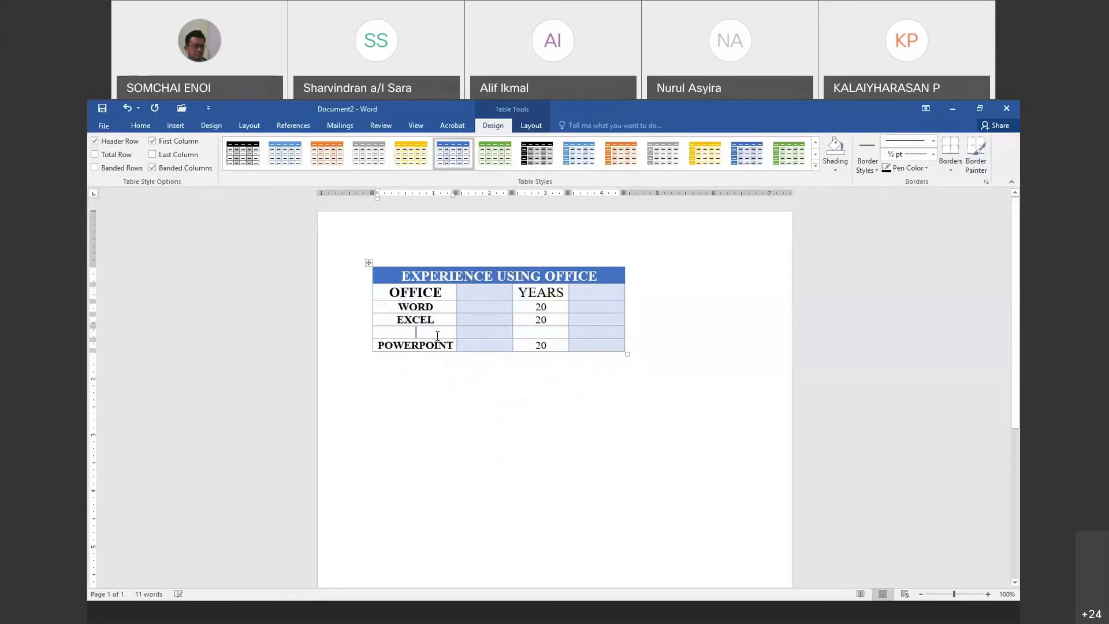
Delete the blank row between the EXCEL and POWERPOINT rows
left_click_drag(599, 332, 431, 334)
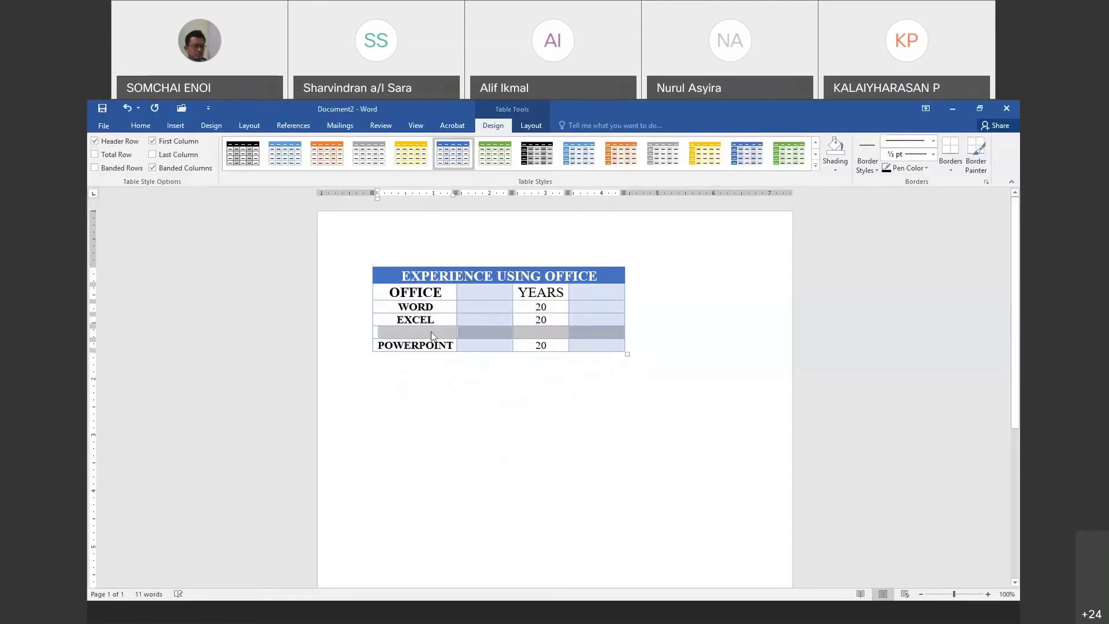
right_click(431, 333)
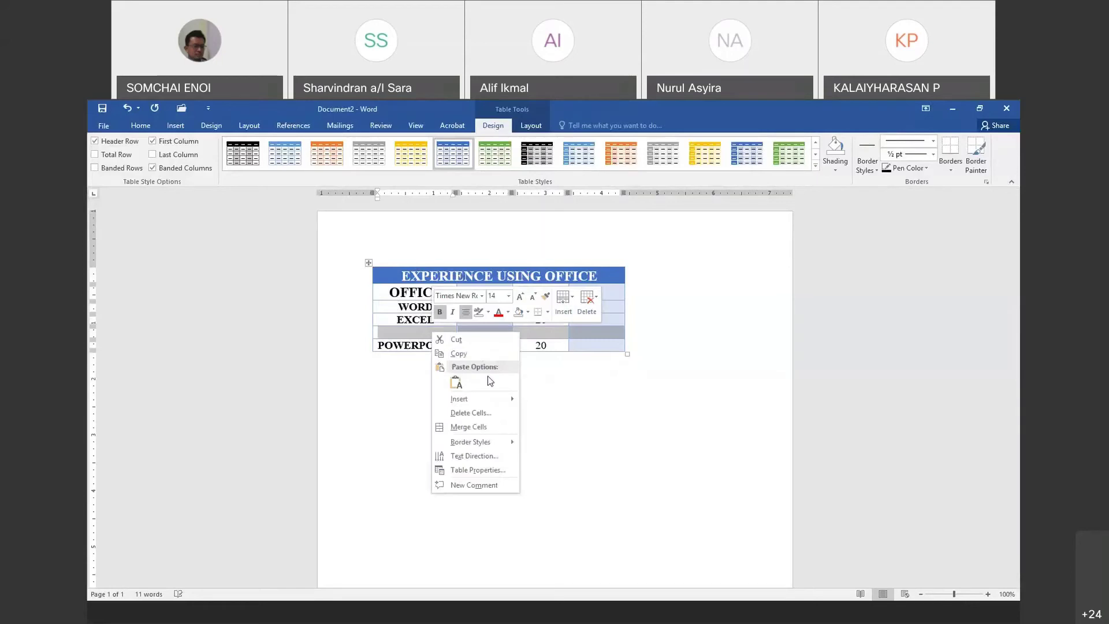
left_click(586, 301)
left_click(612, 356)
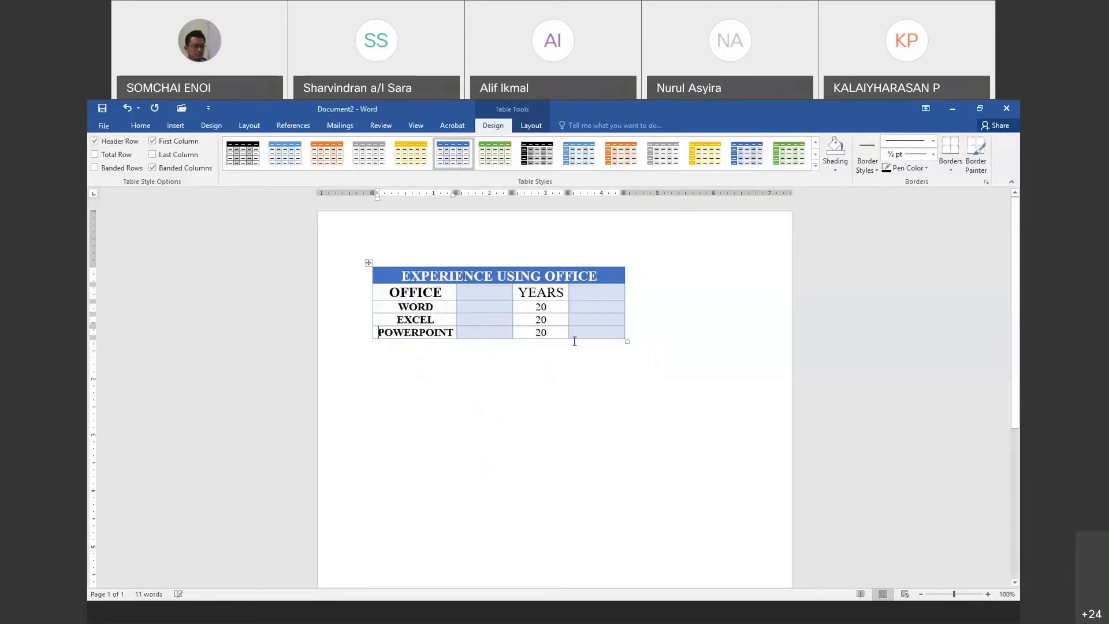
Delete the blank columns on both sides of the YEARS column
left_click_drag(490, 292, 491, 323)
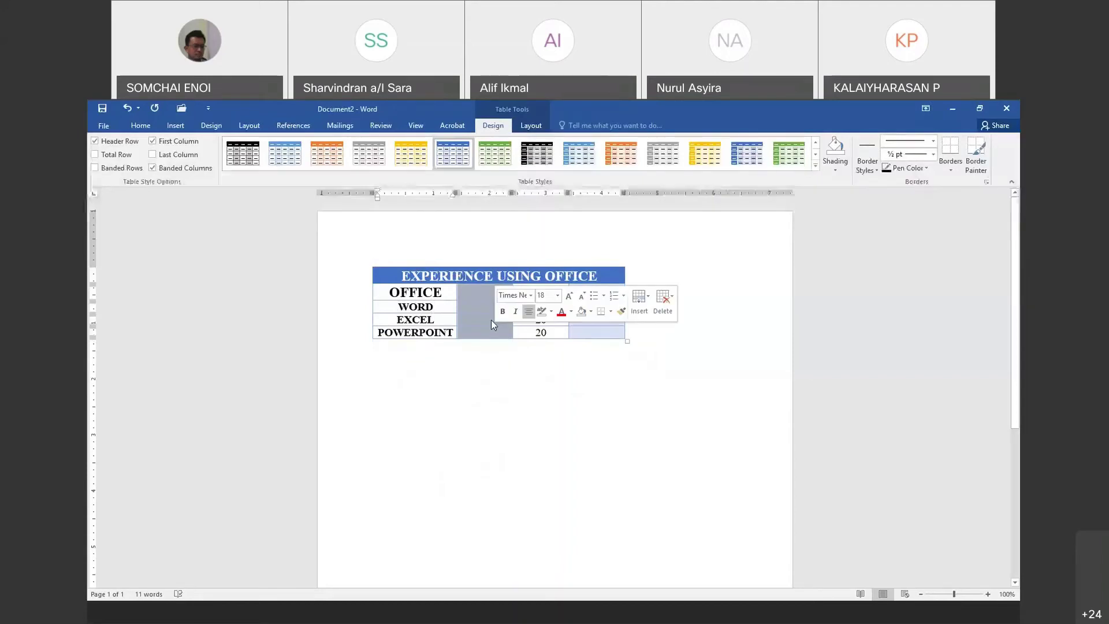
left_click(663, 300)
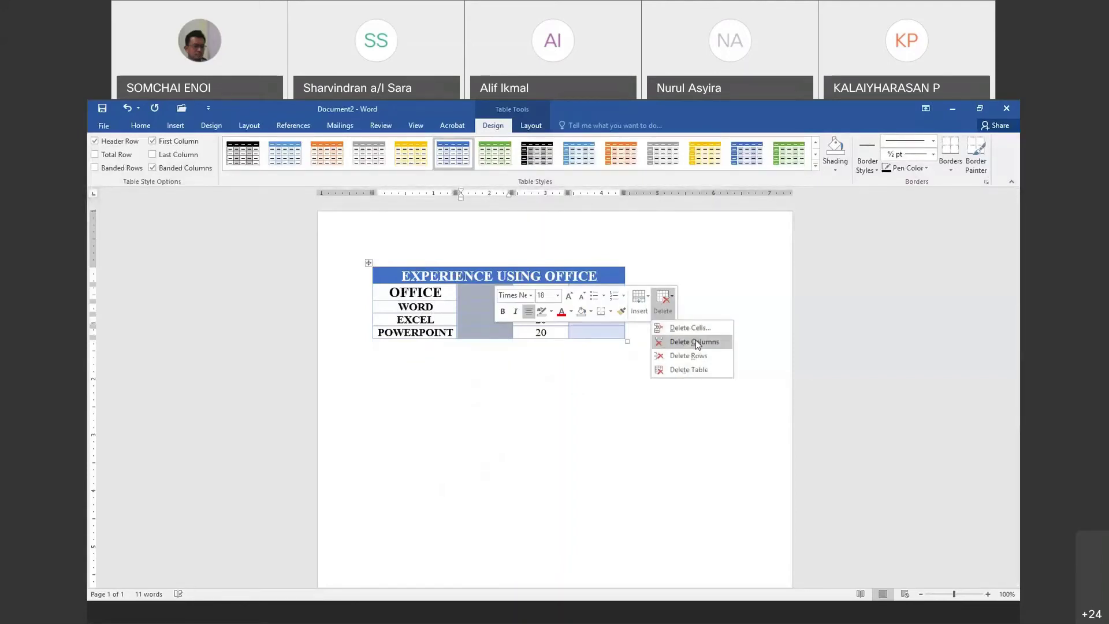
left_click(697, 342)
left_click_drag(540, 289, 545, 316)
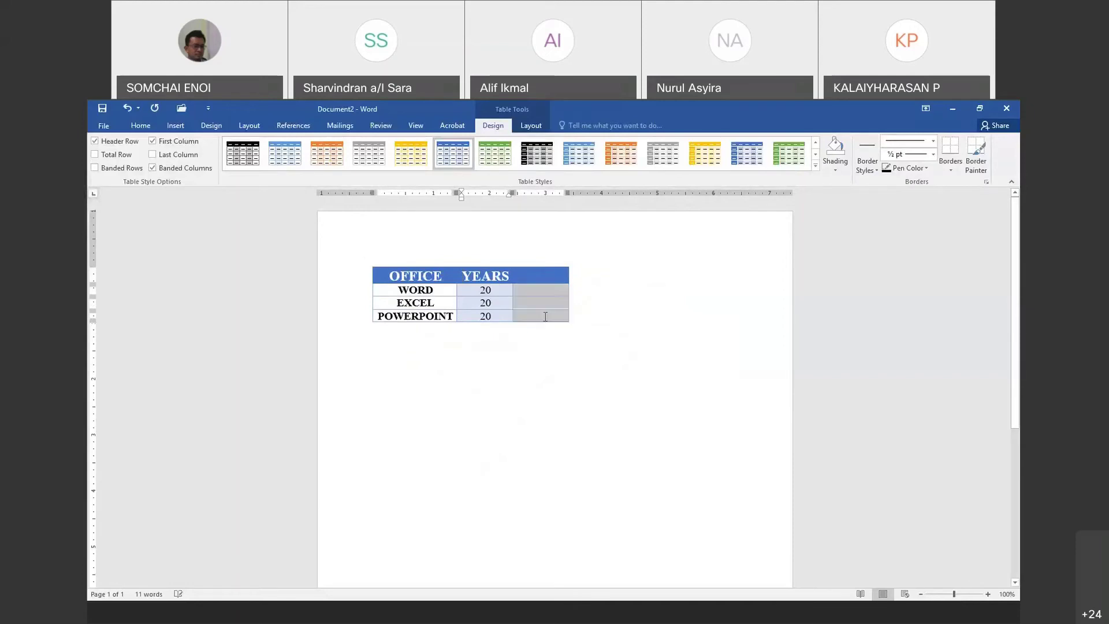
right_click(544, 317)
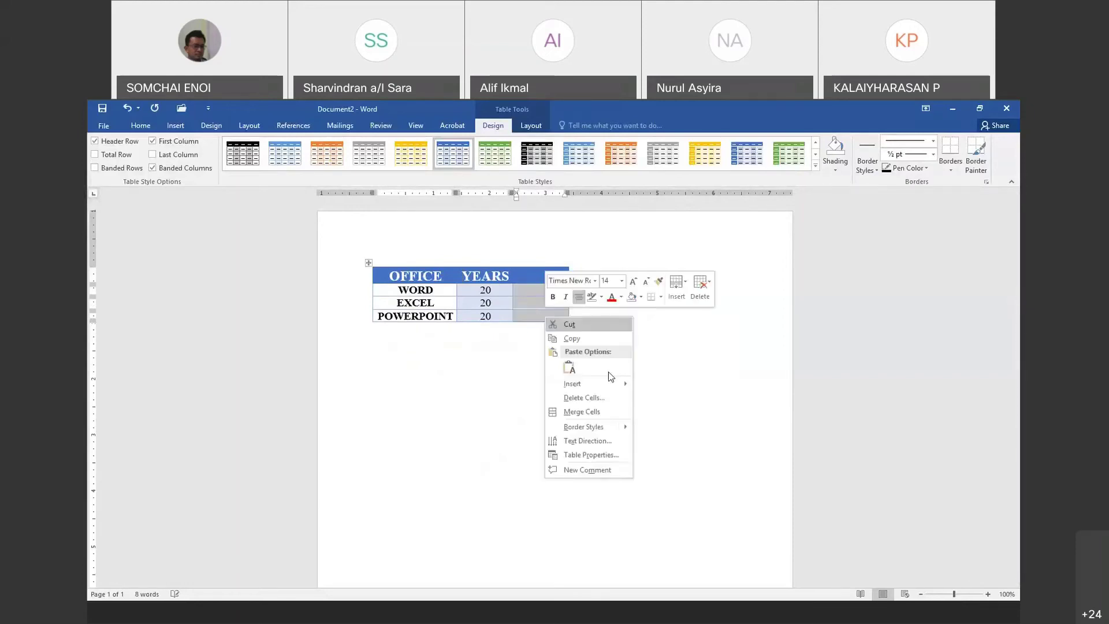
left_click(700, 289)
left_click(725, 336)
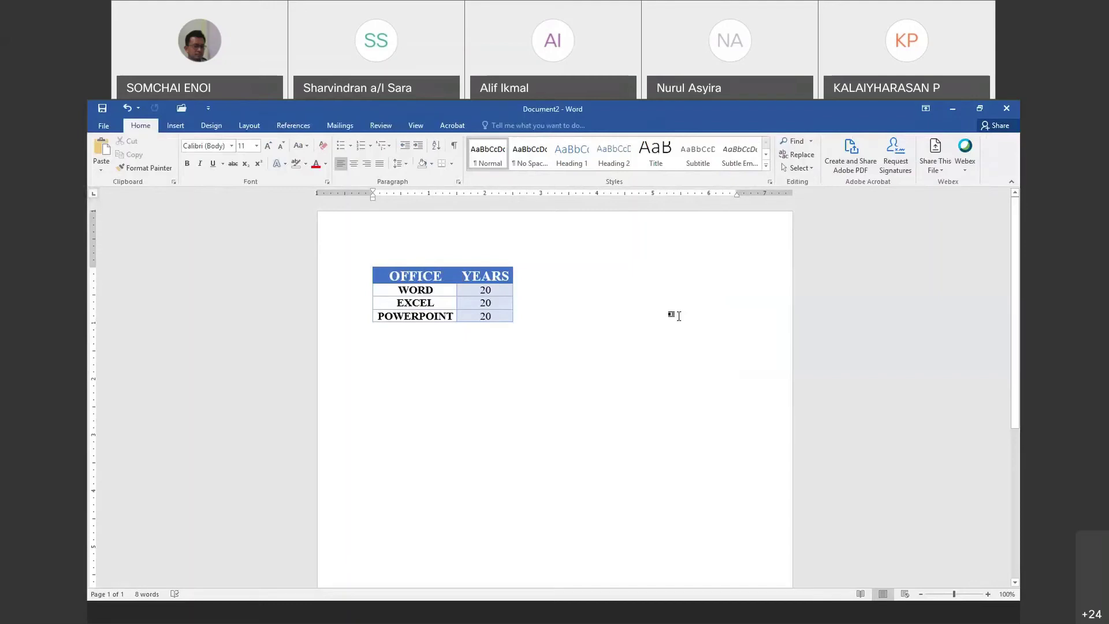
Insert the picture WIN_20200813_16_27_37_Pro from the Camera Roll folder below the table
left_click(176, 126)
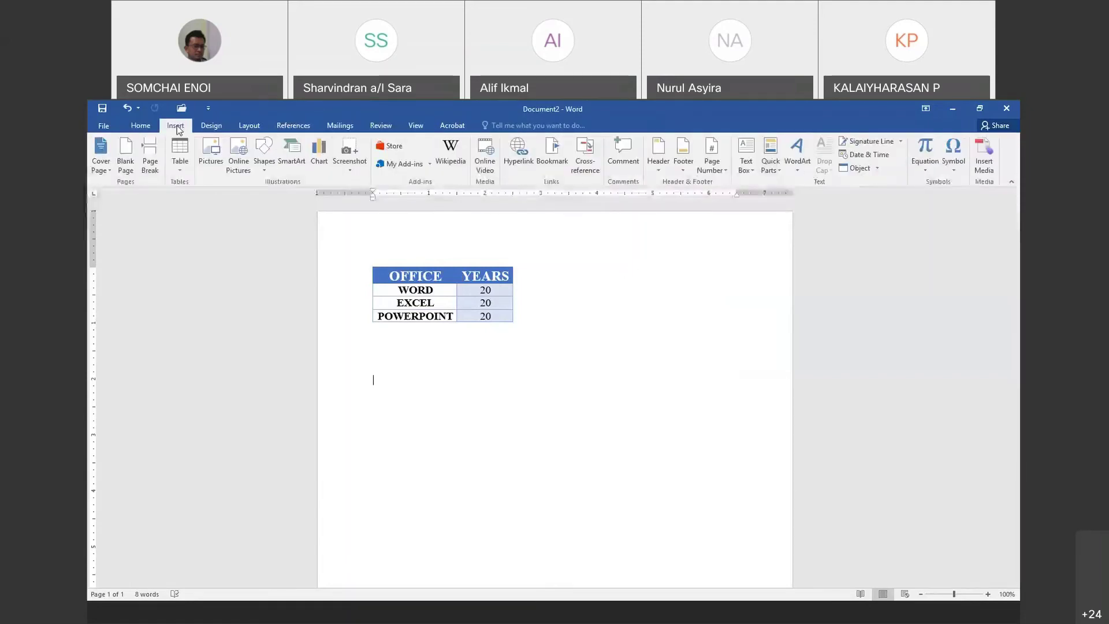
left_click(212, 156)
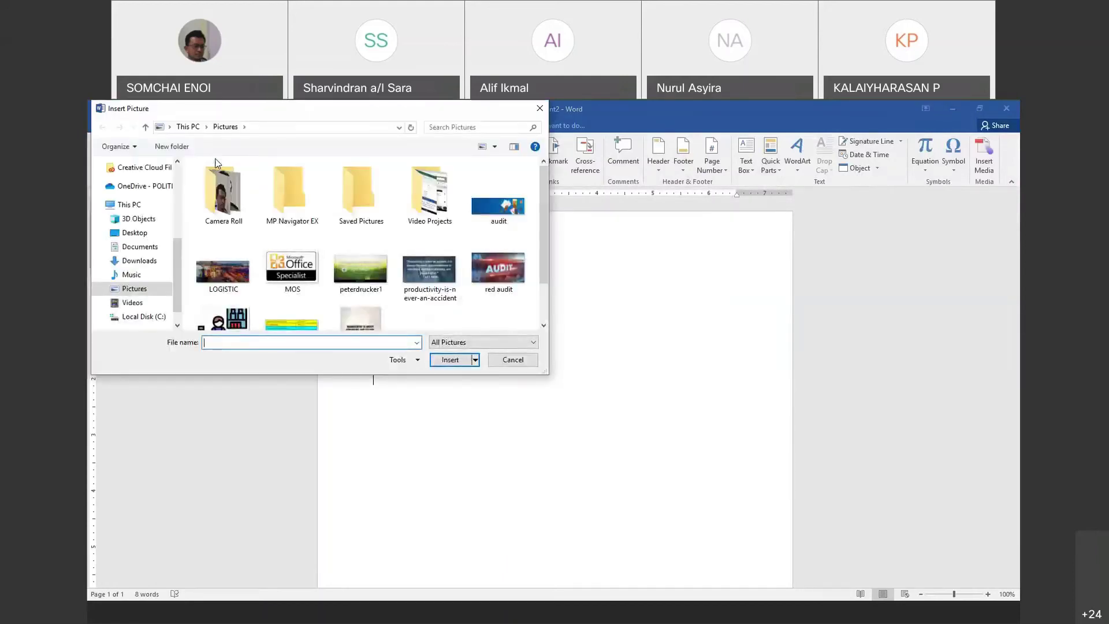
left_click(223, 197)
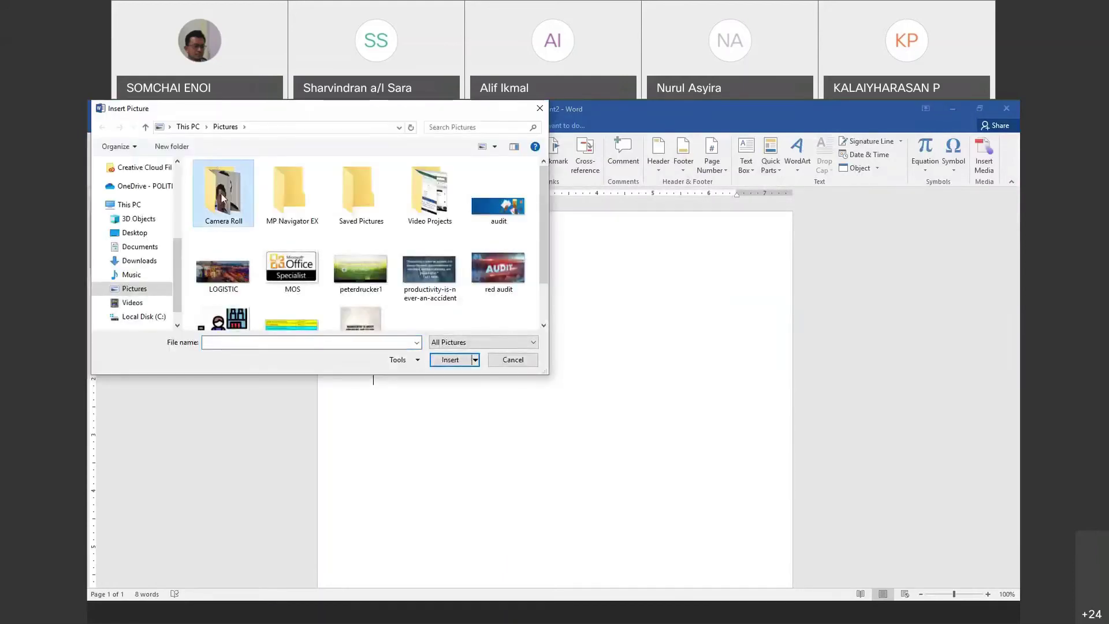
double_click(223, 198)
left_click(286, 183)
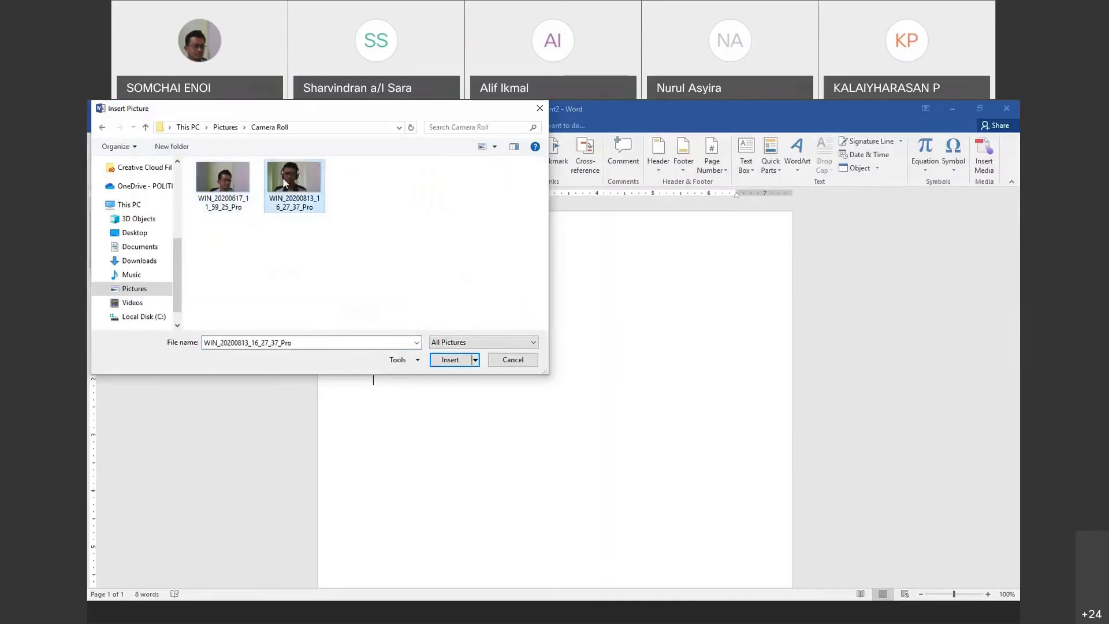
left_click(450, 359)
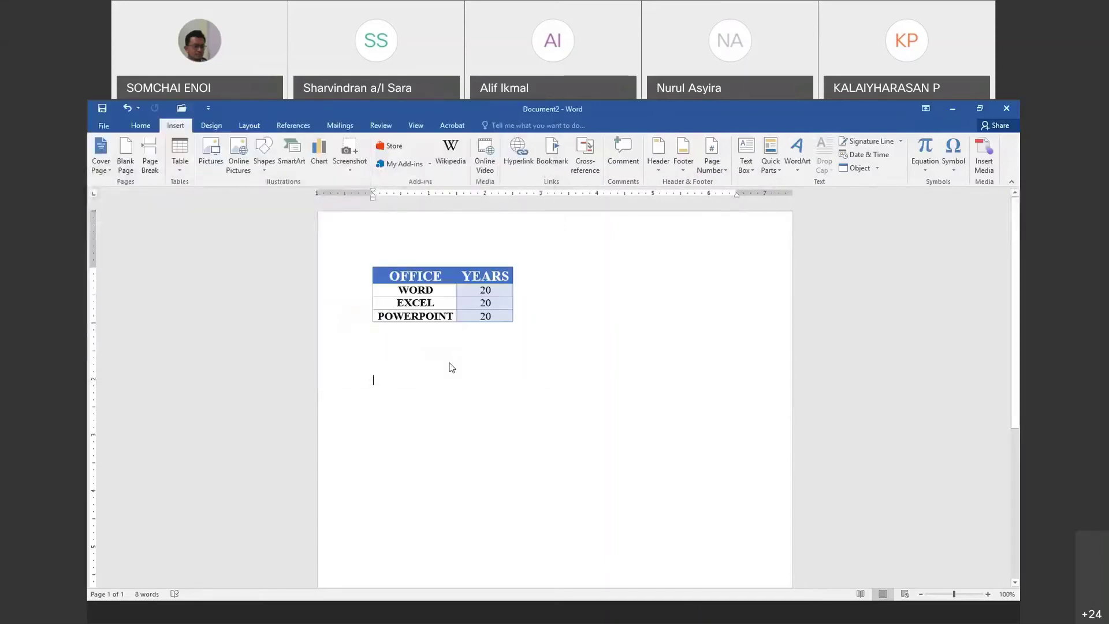
Examine the inserted picture and its placement on the page relative to the table
scroll(450, 362, "down", 3)
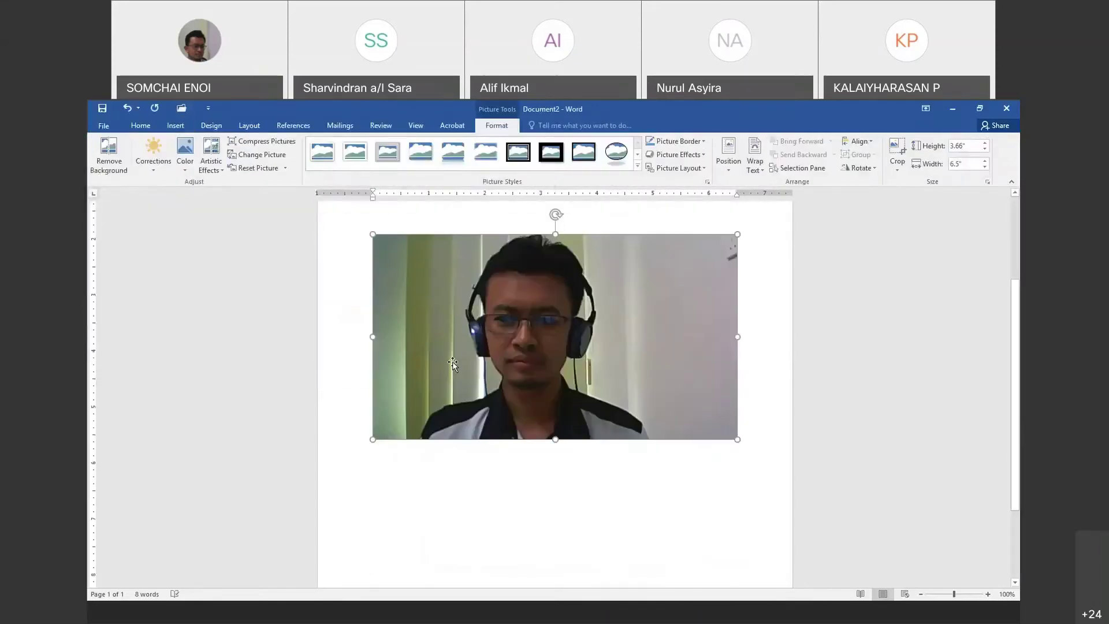
scroll(452, 362, "up", 4)
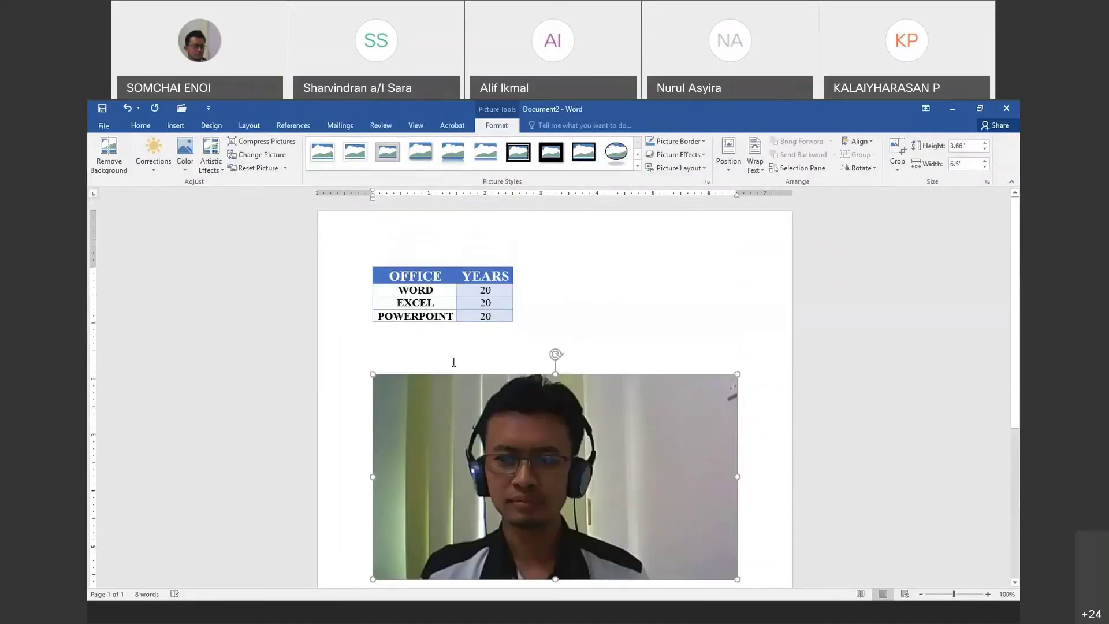
scroll(453, 362, "down", 3)
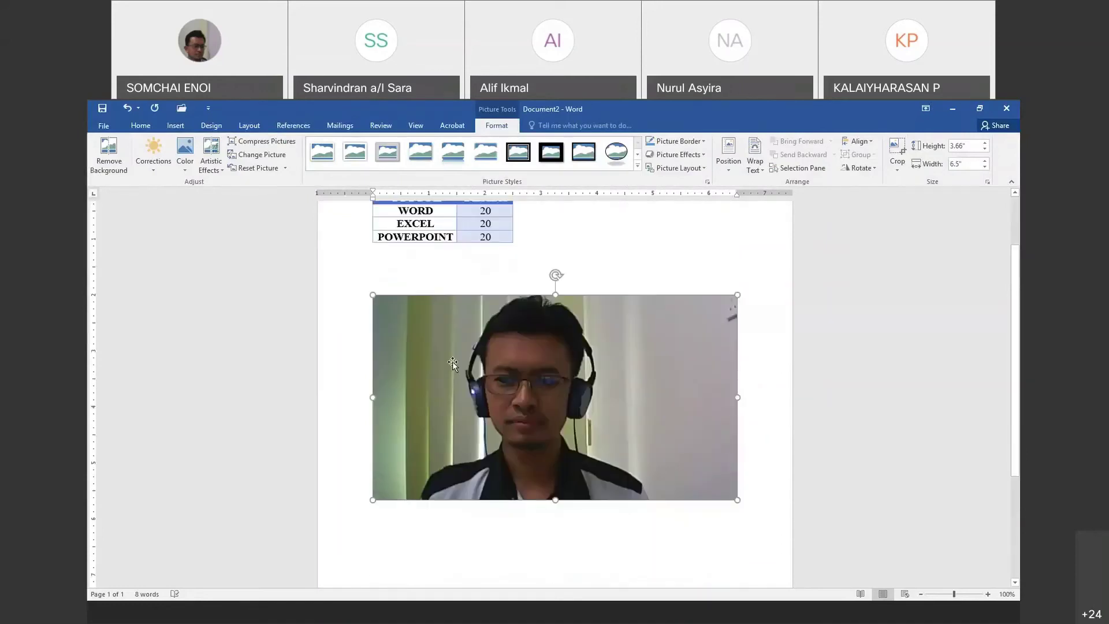
left_click(564, 279)
scroll(559, 392, "down", 2)
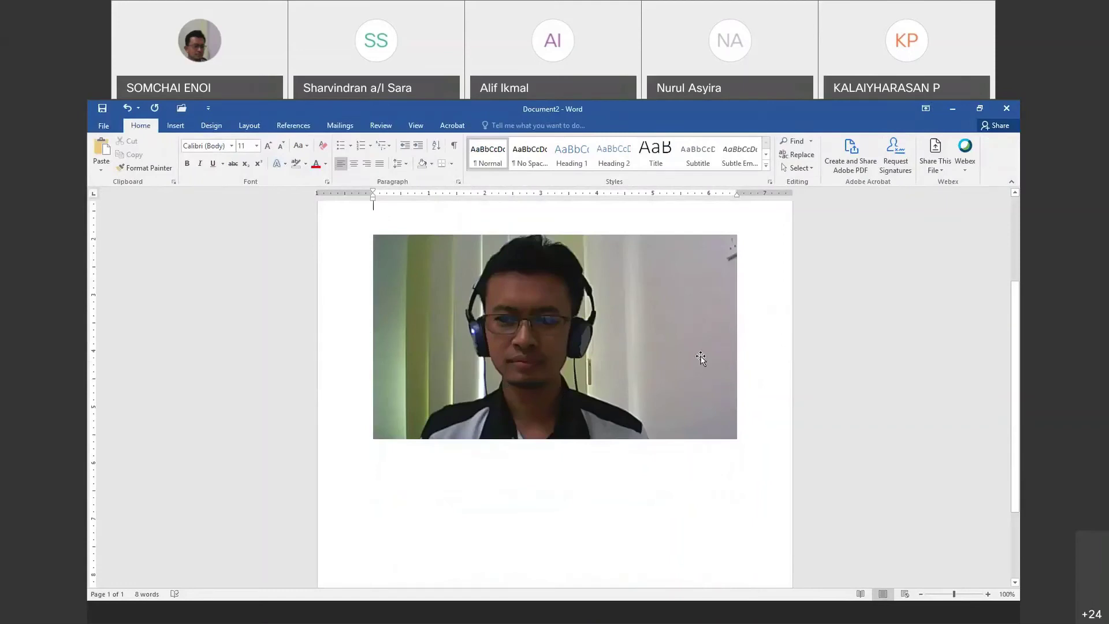
scroll(700, 358, "up", 2)
scroll(703, 361, "down", 1)
scroll(704, 361, "up", 1)
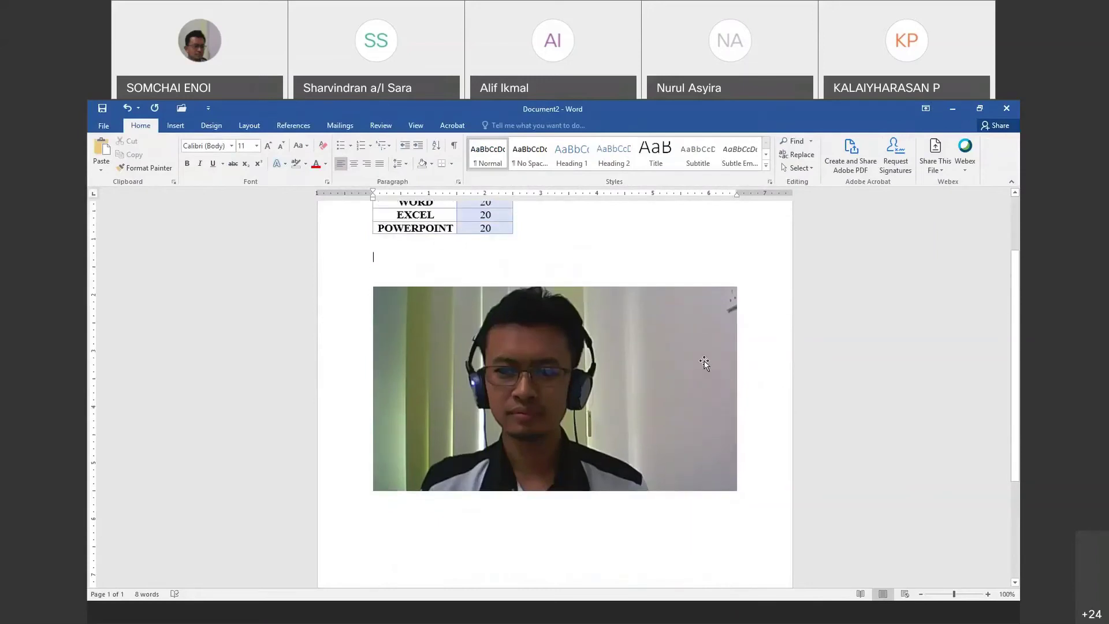
Crop the picture's left and right sides to a width of about 4.83 inches
left_click(658, 330)
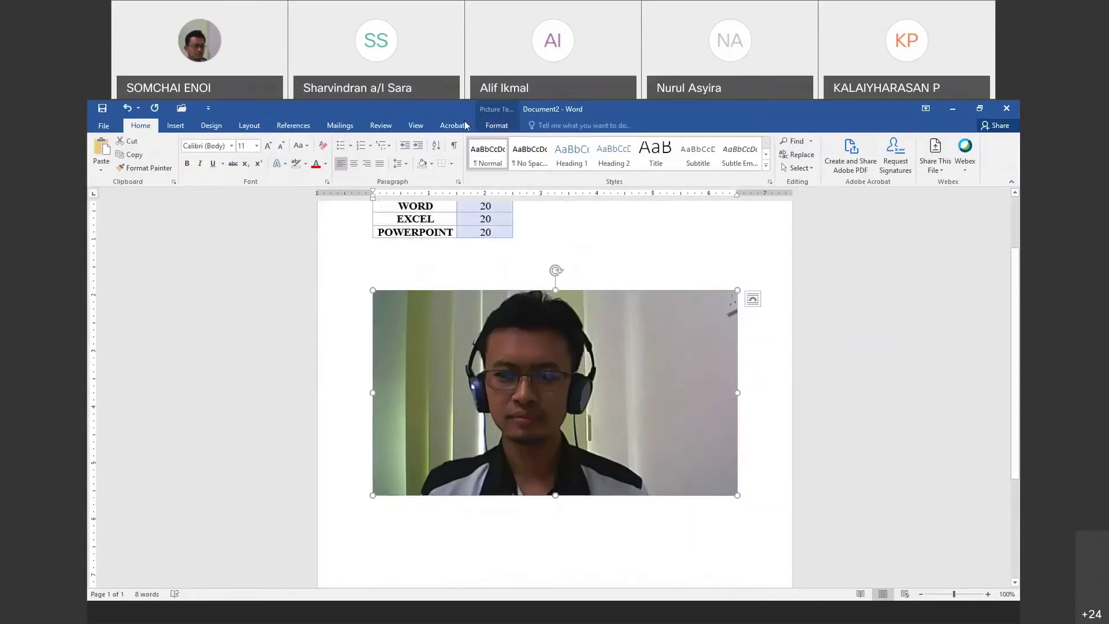
left_click(497, 123)
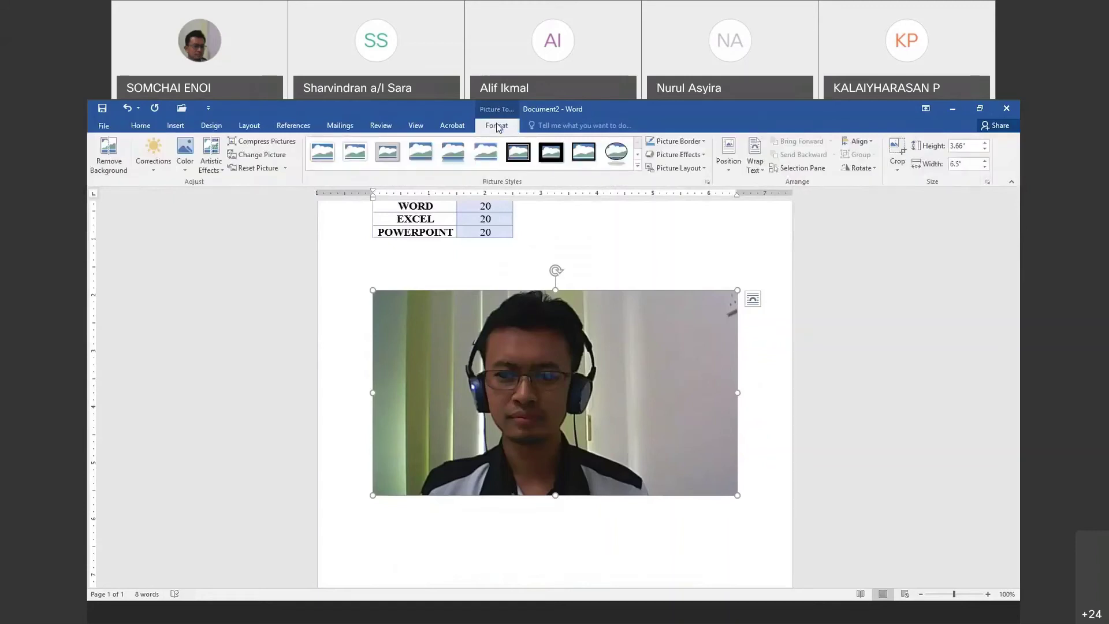
left_click(903, 154)
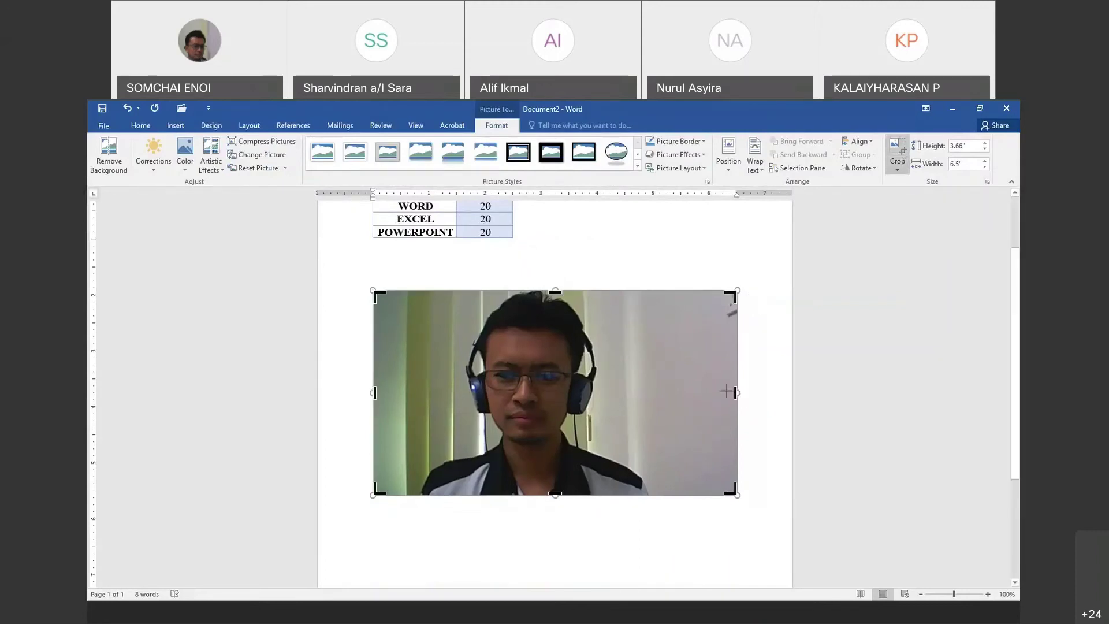
left_click_drag(735, 393, 674, 393)
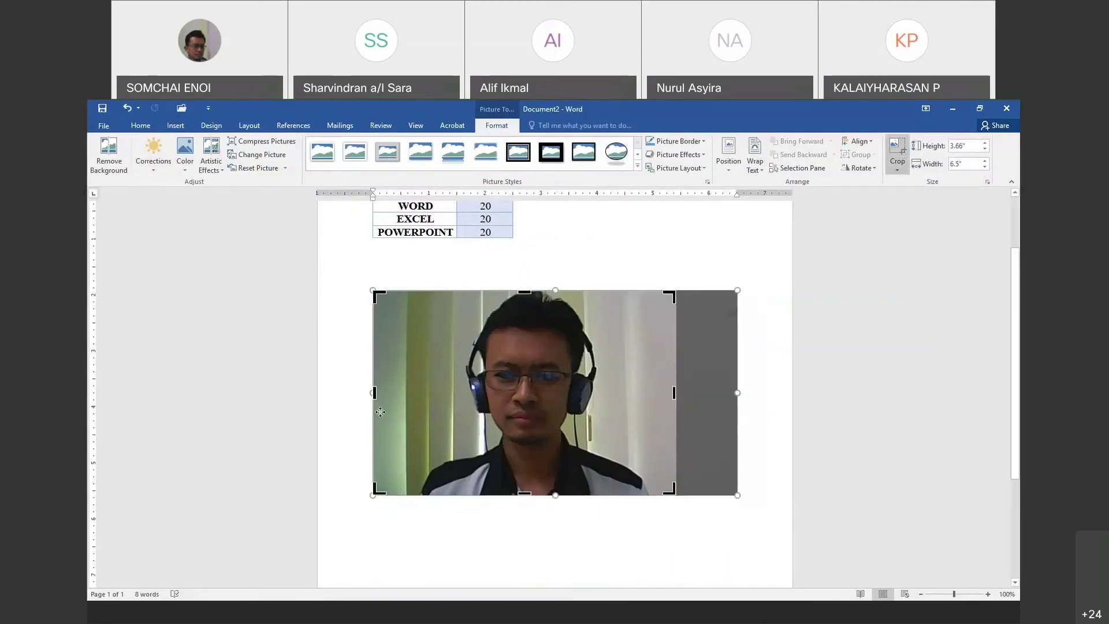
left_click_drag(370, 393, 405, 393)
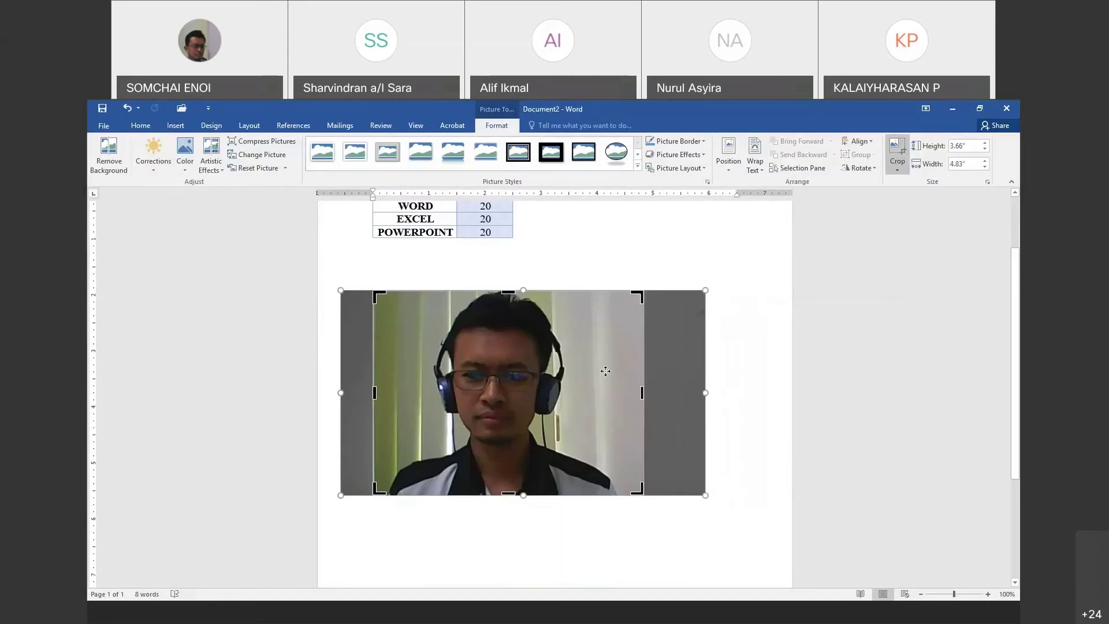
left_click(740, 274)
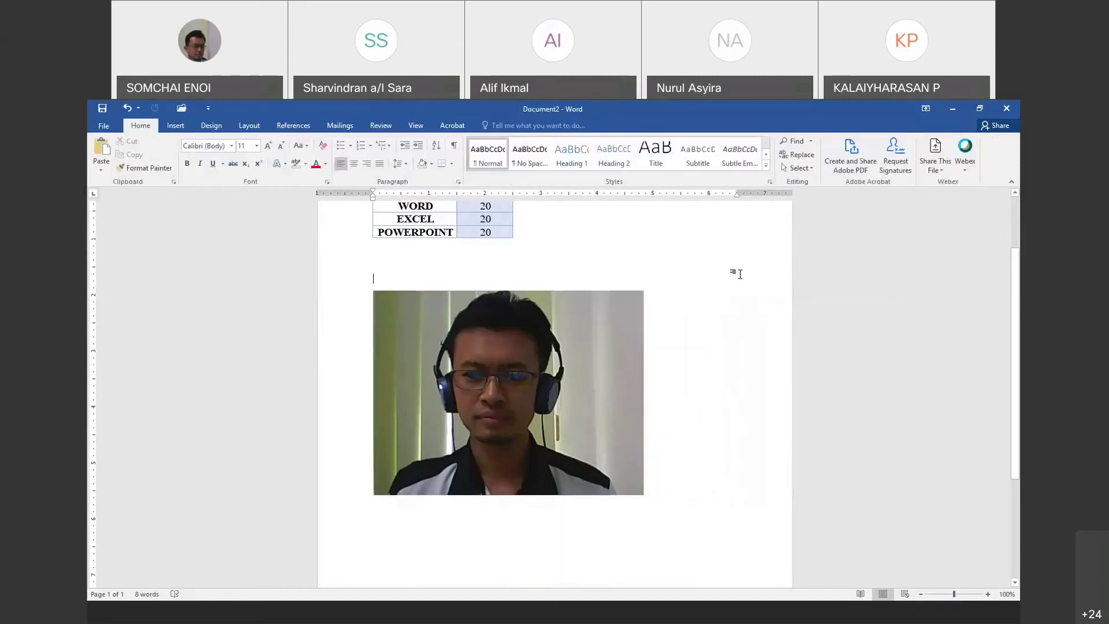
Try to move the cropped inline picture to the right, and check its position settings in the full layout options
left_click(615, 316)
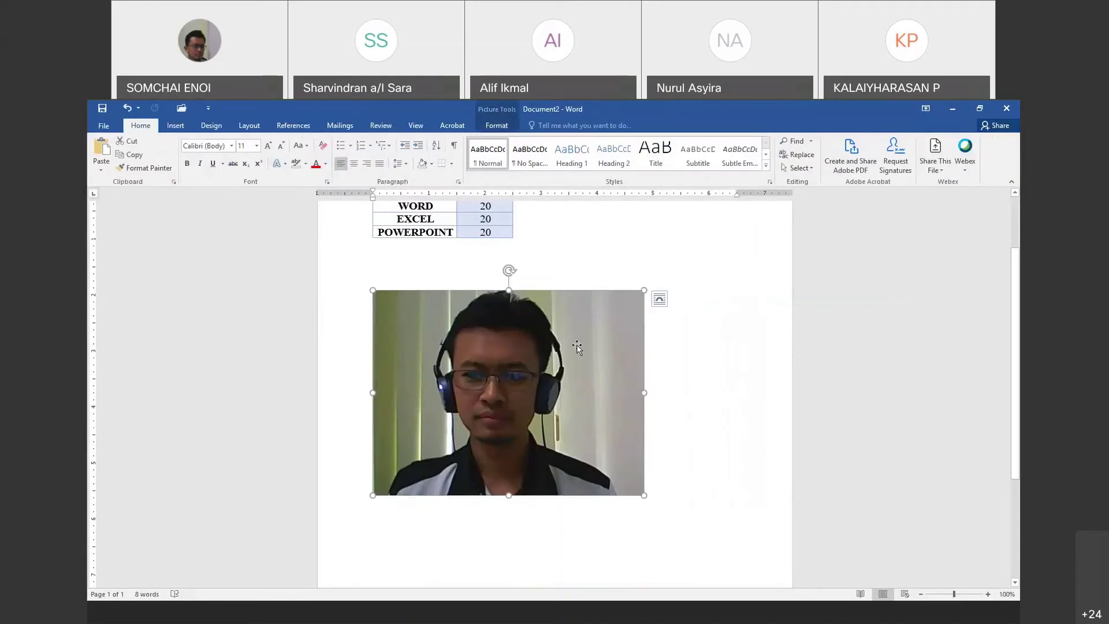
left_click_drag(576, 346, 662, 334)
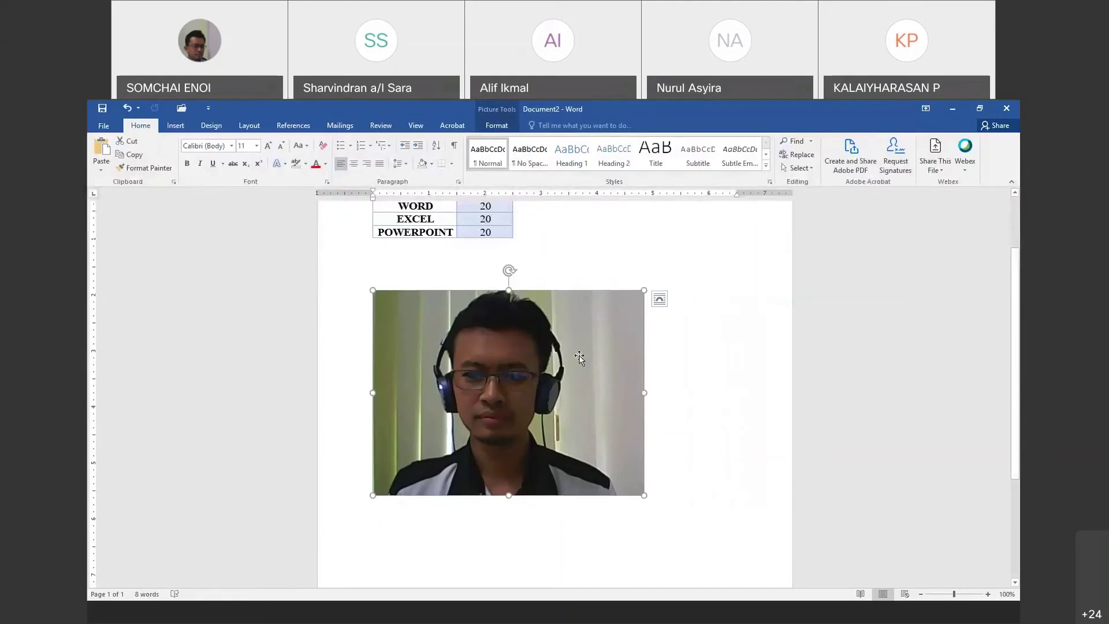
left_click(661, 302)
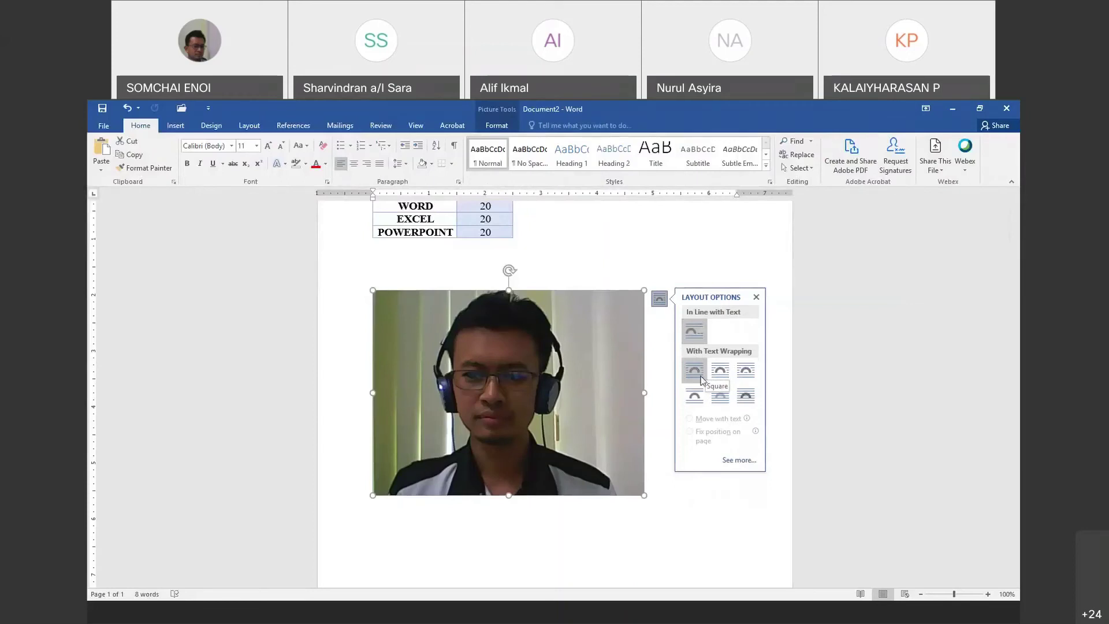
left_click(734, 460)
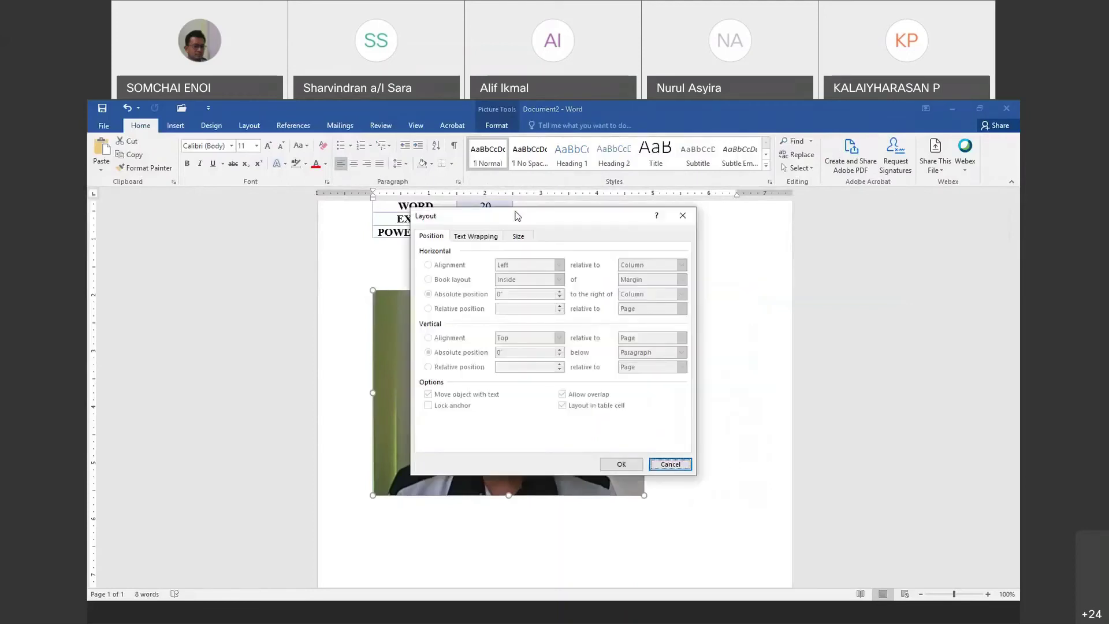
left_click_drag(515, 212, 830, 175)
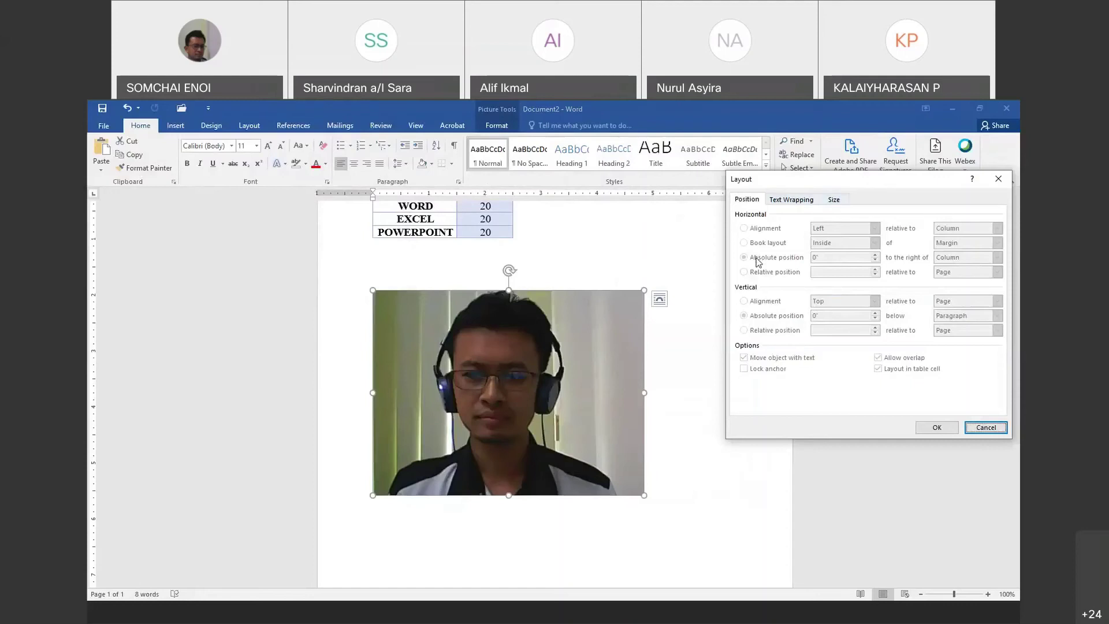
left_click(605, 319)
left_click(984, 427)
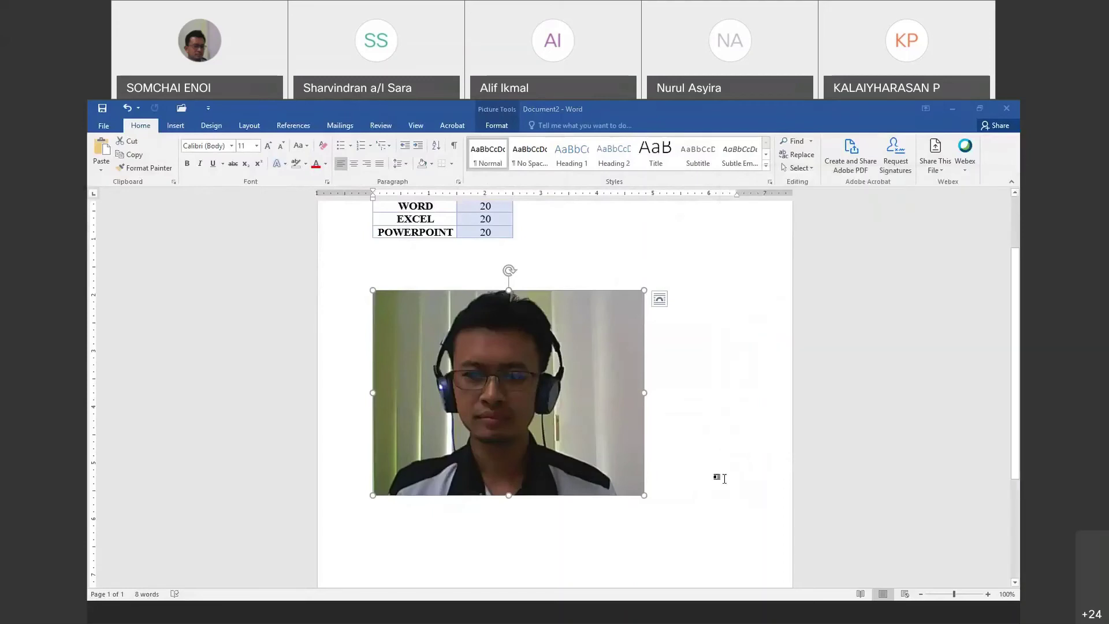
Position the picture at the top center of the page with text wrapping
left_click(494, 366)
left_click(494, 127)
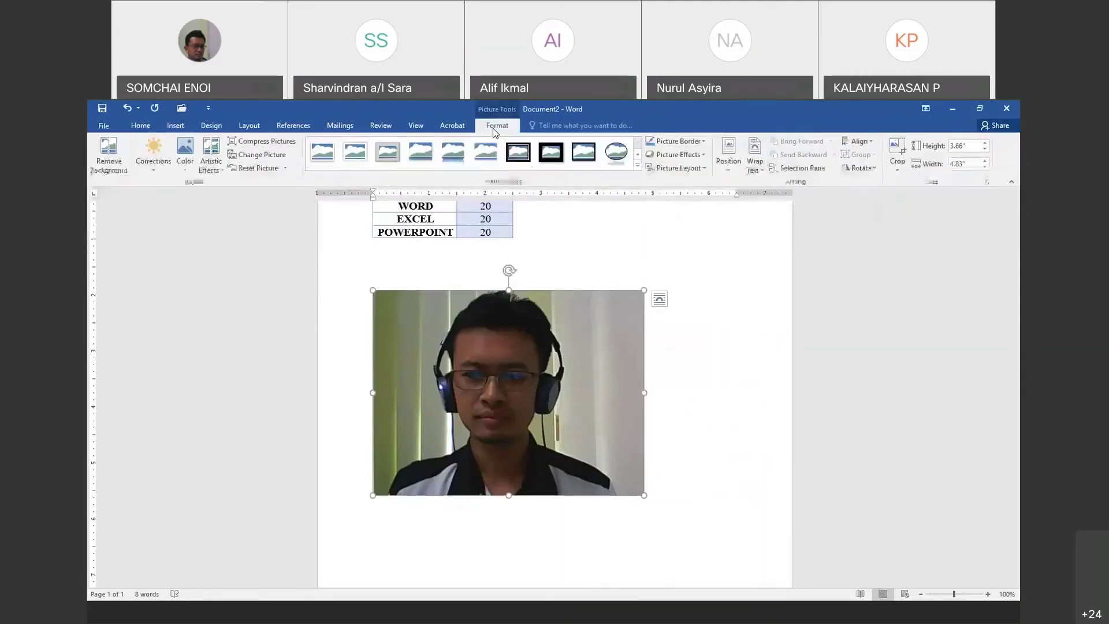
left_click(732, 173)
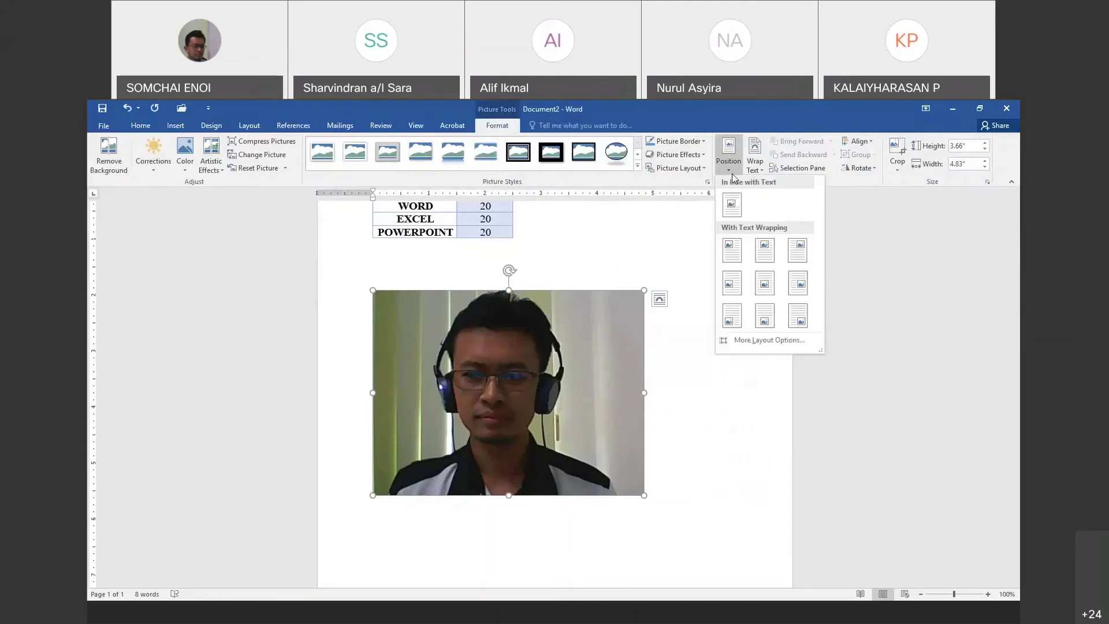
left_click(894, 275)
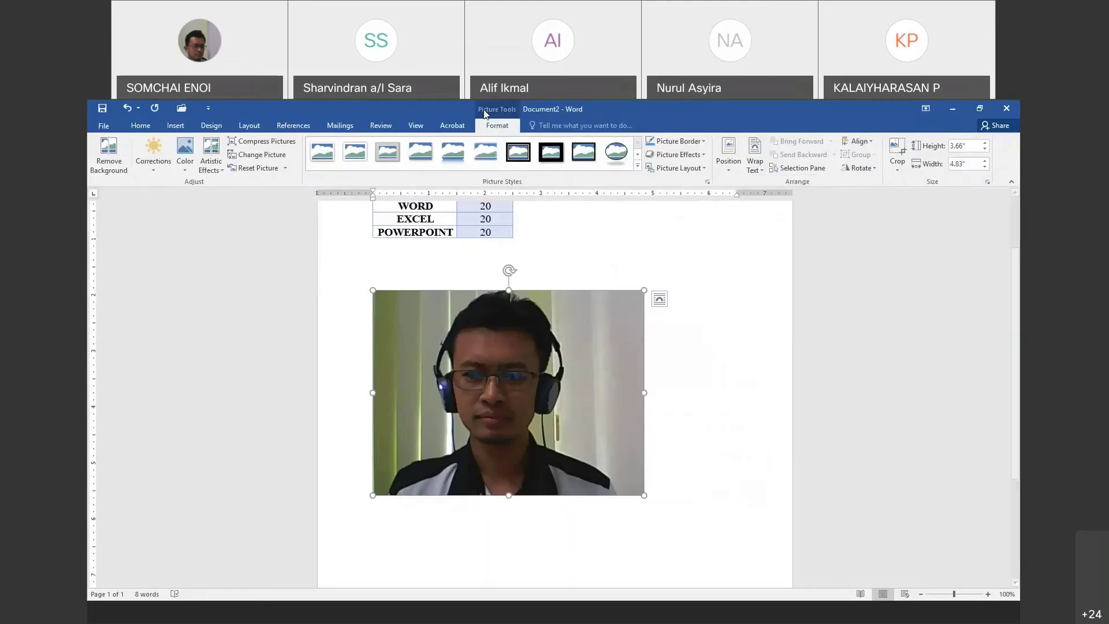
left_click(729, 173)
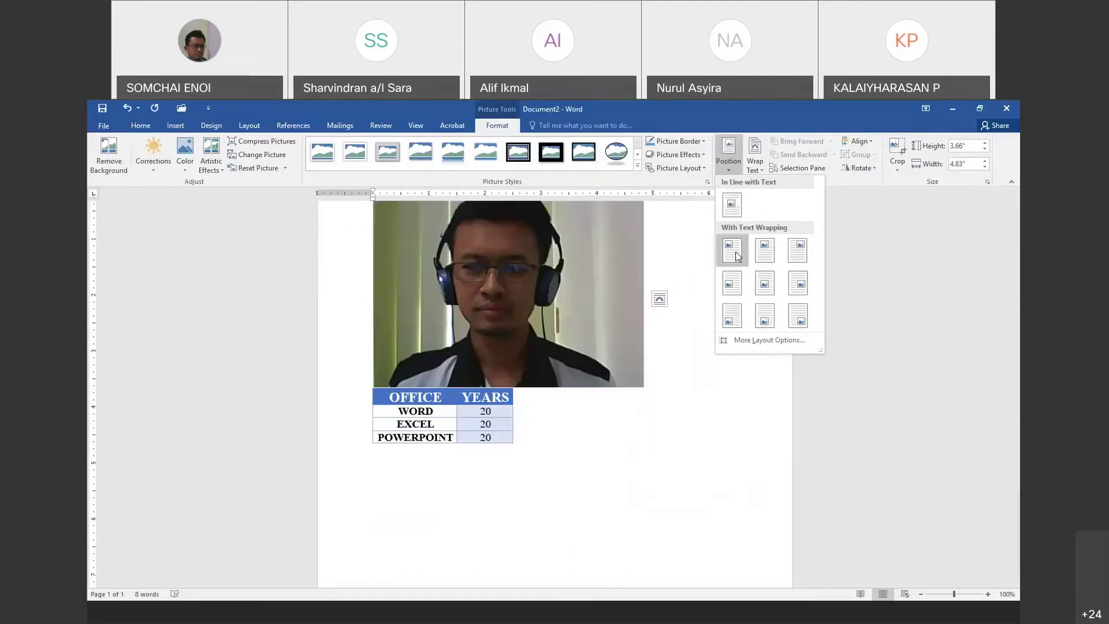
left_click(771, 255)
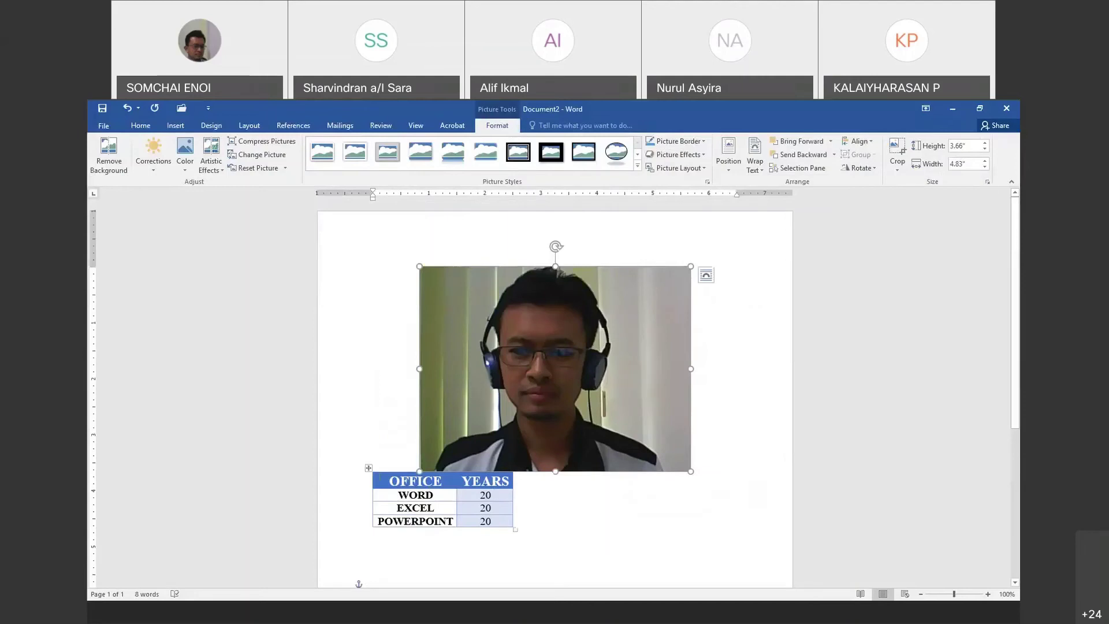
Move the picture below the table, keeping it horizontally centered on the page
left_click(411, 339)
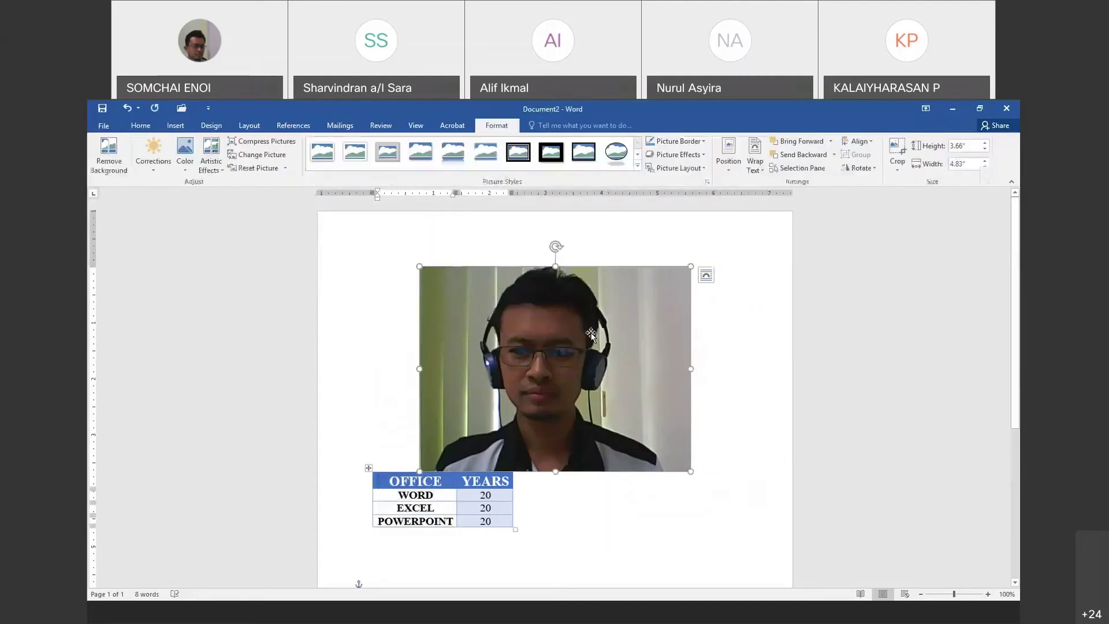
left_click(590, 333)
left_click_drag(590, 333, 586, 421)
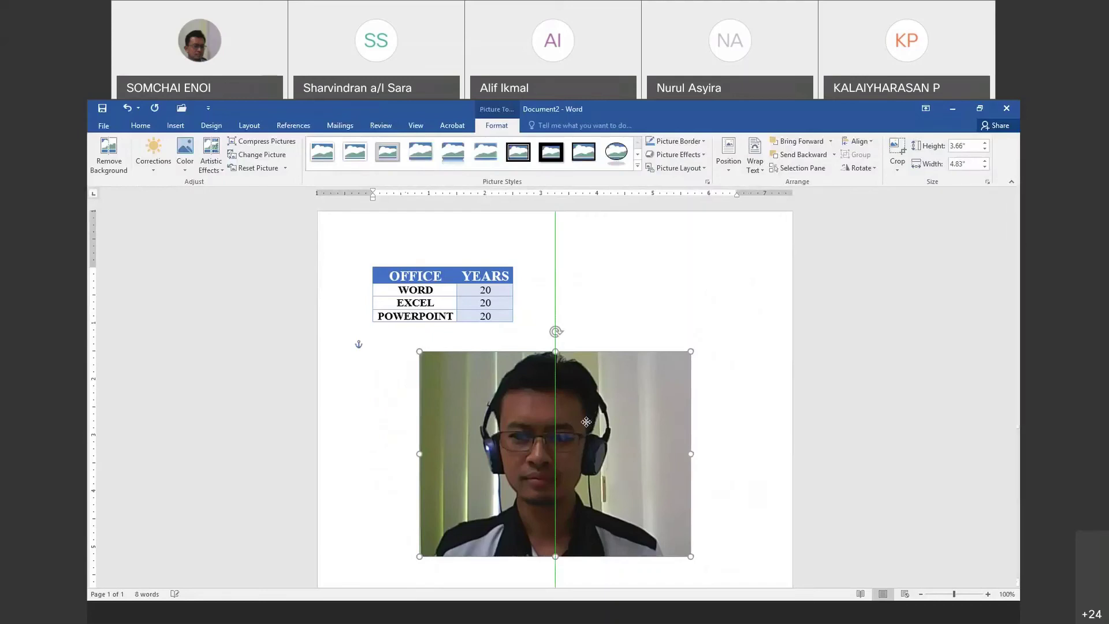
left_click_drag(586, 421, 585, 422)
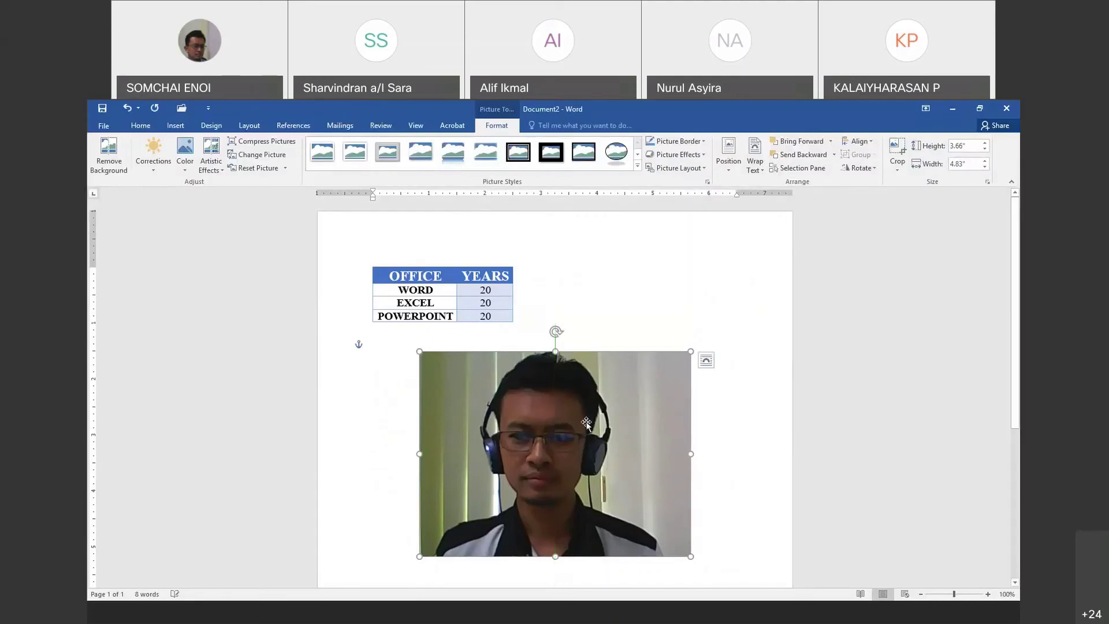
Shrink the picture proportionally from its lower-right corner to about 2.8 inches wide
left_click(726, 416)
scroll(729, 417, "down", 3)
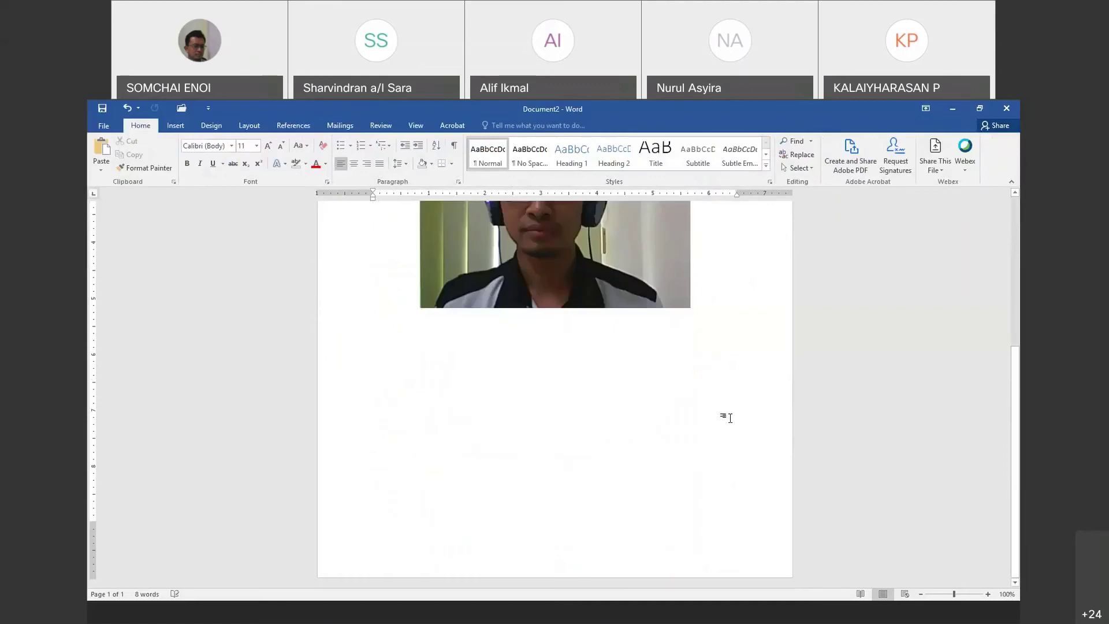
scroll(722, 416, "up", 2)
left_click(687, 411)
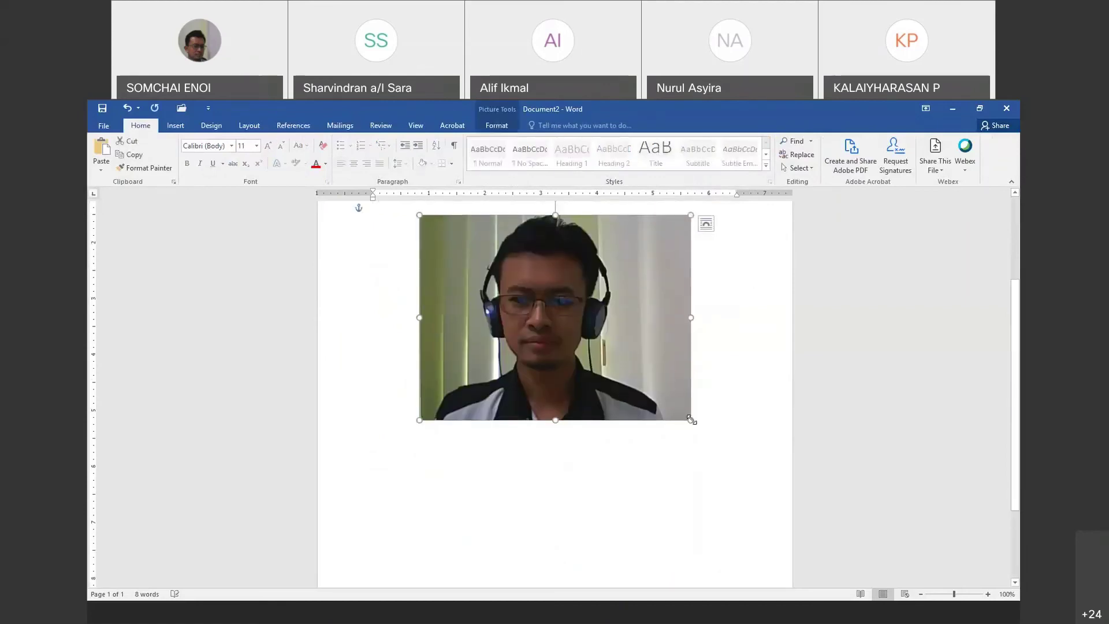
left_click_drag(687, 412, 574, 326)
Center the reduced picture horizontally on the page, just below the table, and deselect it
scroll(488, 355, "up", 3)
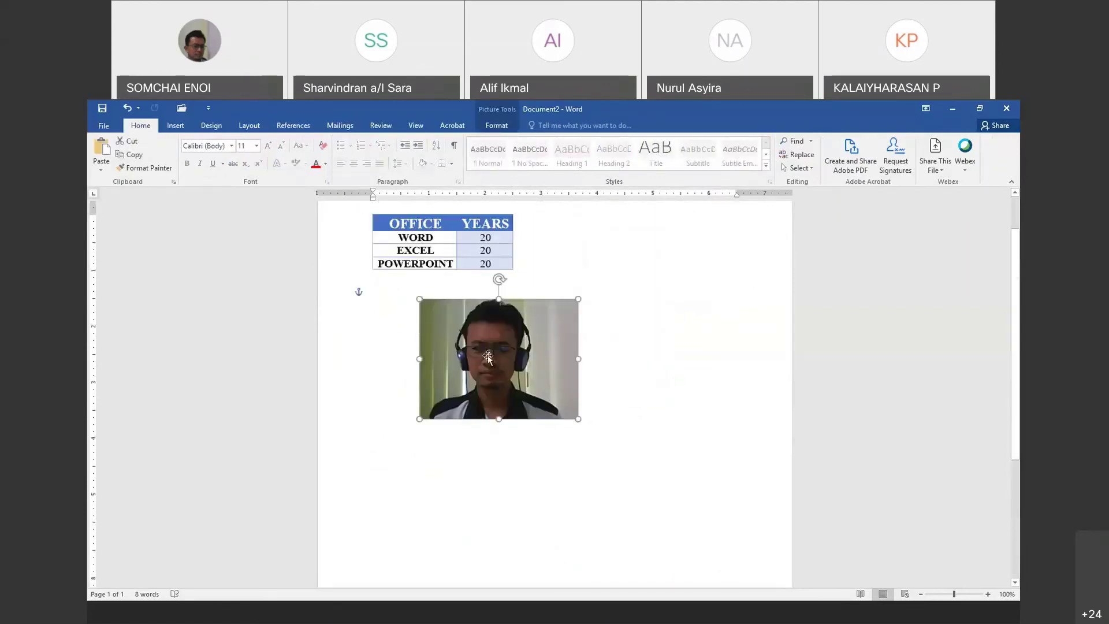
left_click_drag(485, 341, 557, 334)
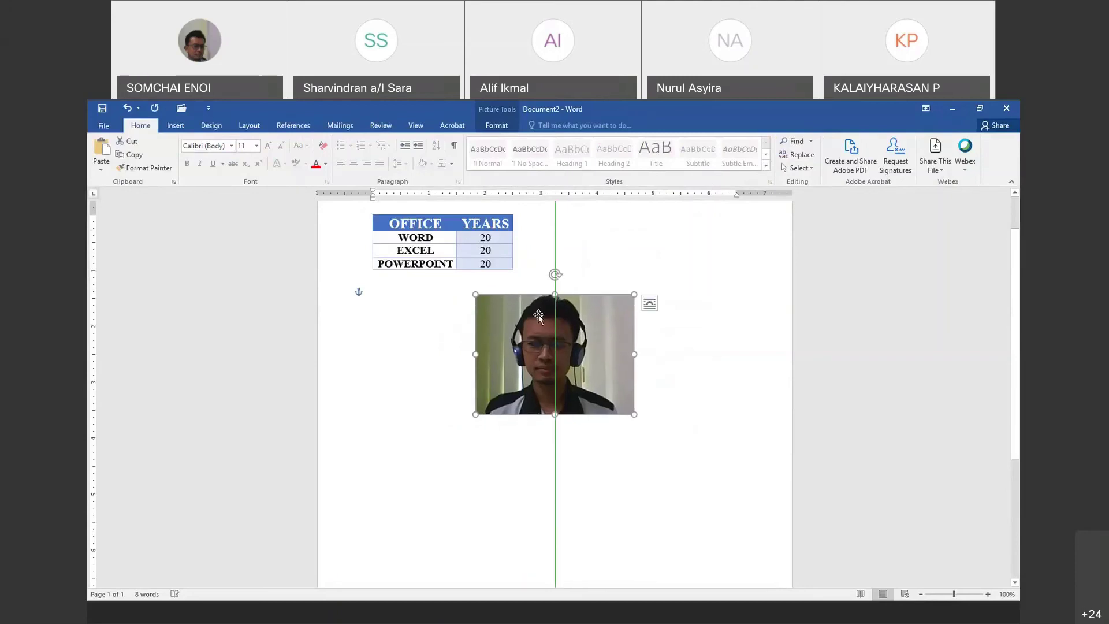
left_click(501, 252)
scroll(485, 347, "up", 2)
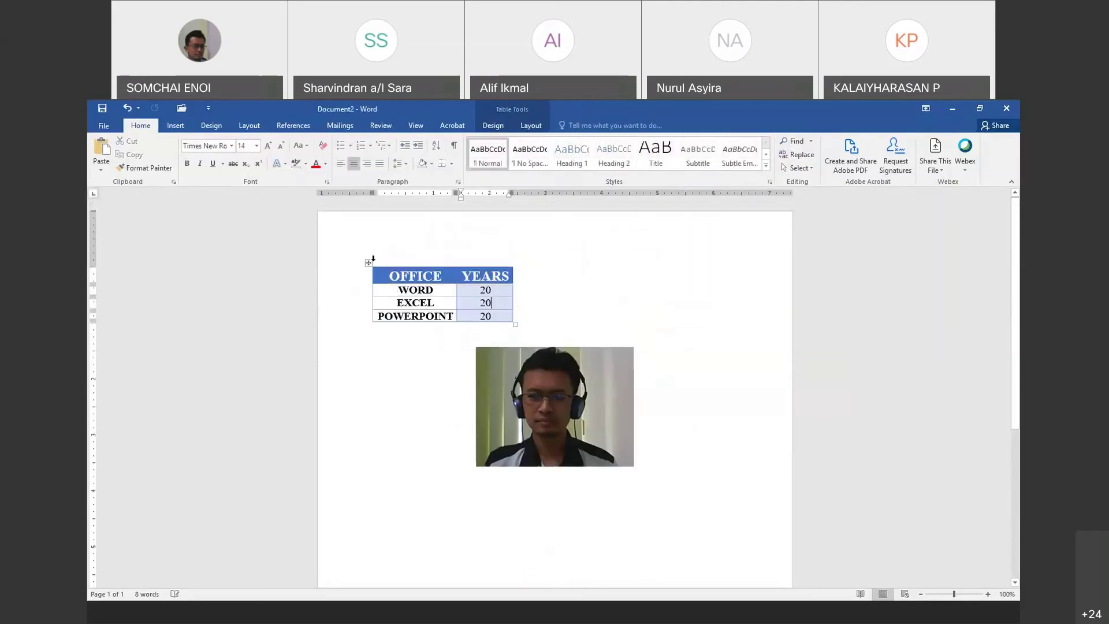
Center the whole table horizontally on the page through its table properties, then deselect it
left_click(368, 262)
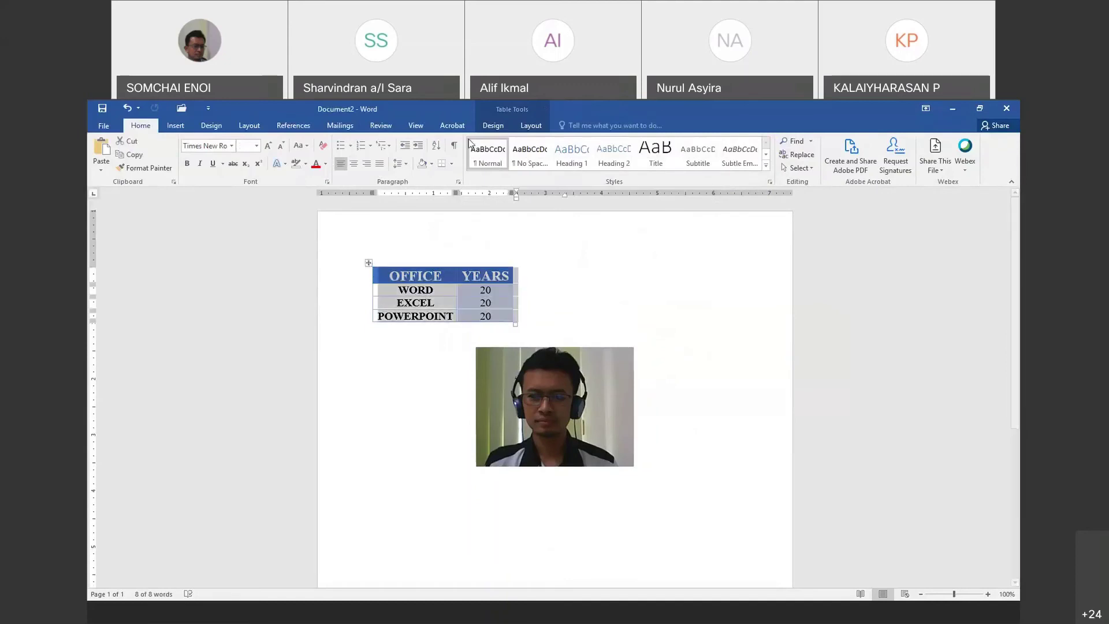
left_click(531, 126)
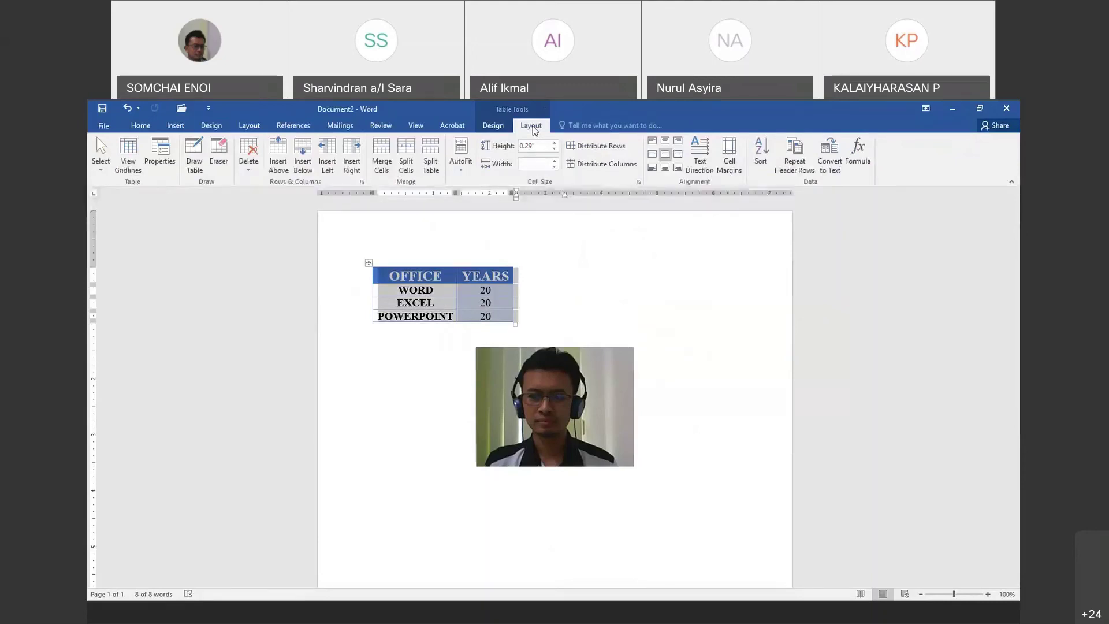
left_click(492, 126)
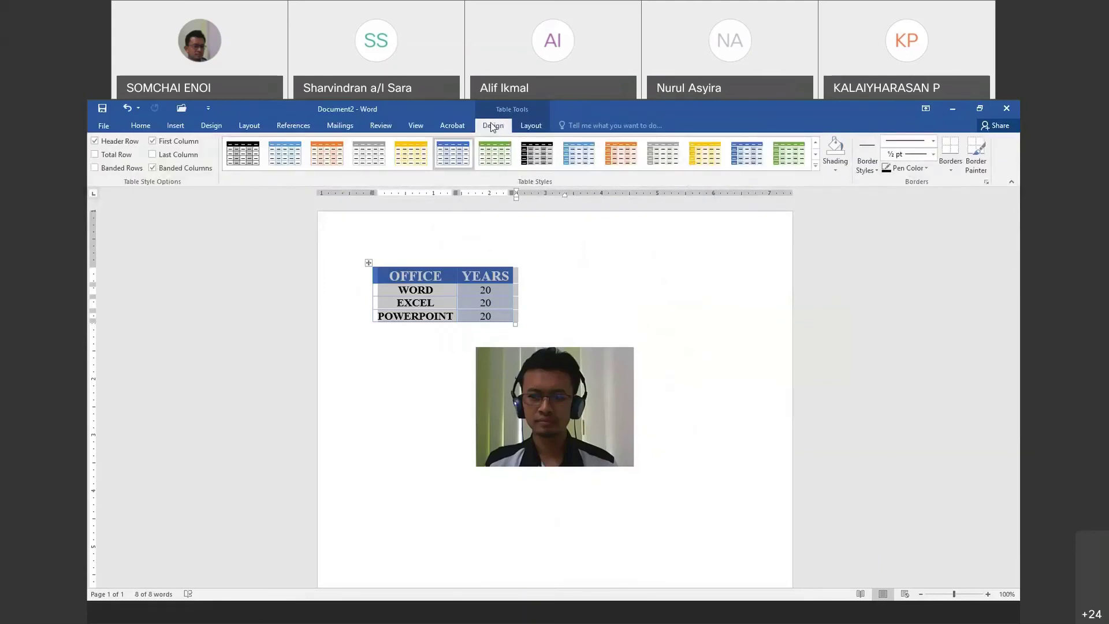
left_click(529, 122)
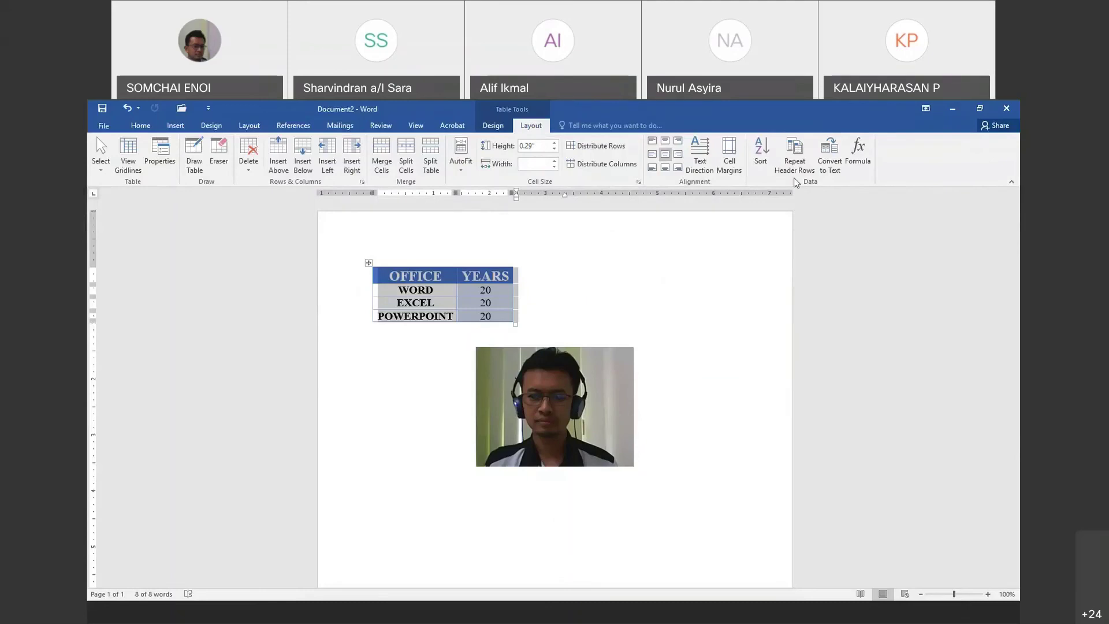
left_click(160, 151)
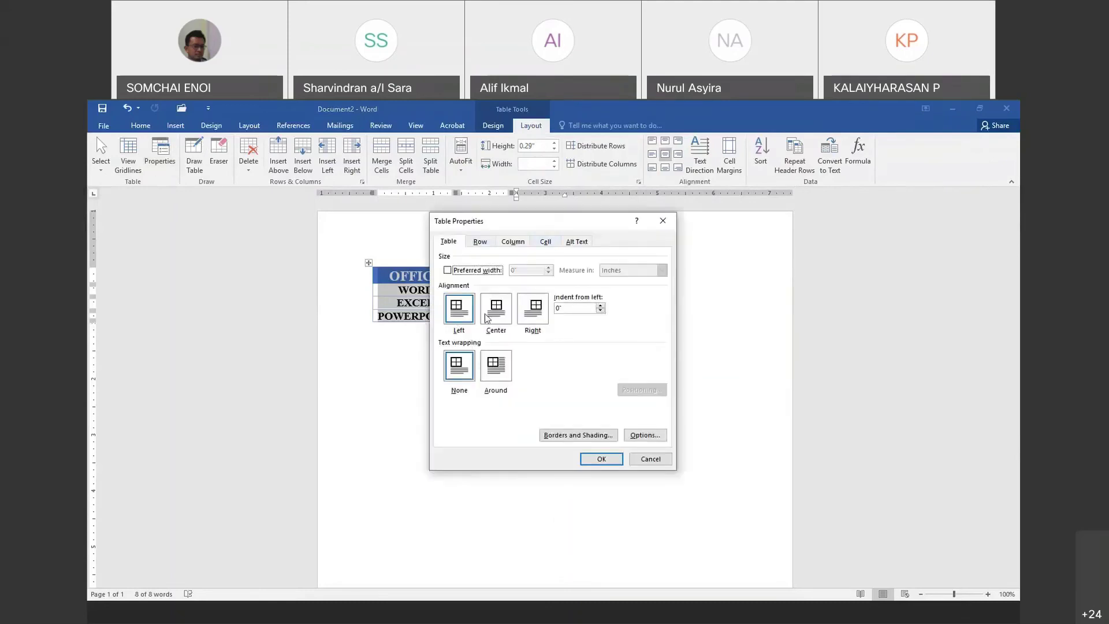
left_click(662, 220)
left_click(168, 159)
left_click(498, 310)
left_click(598, 458)
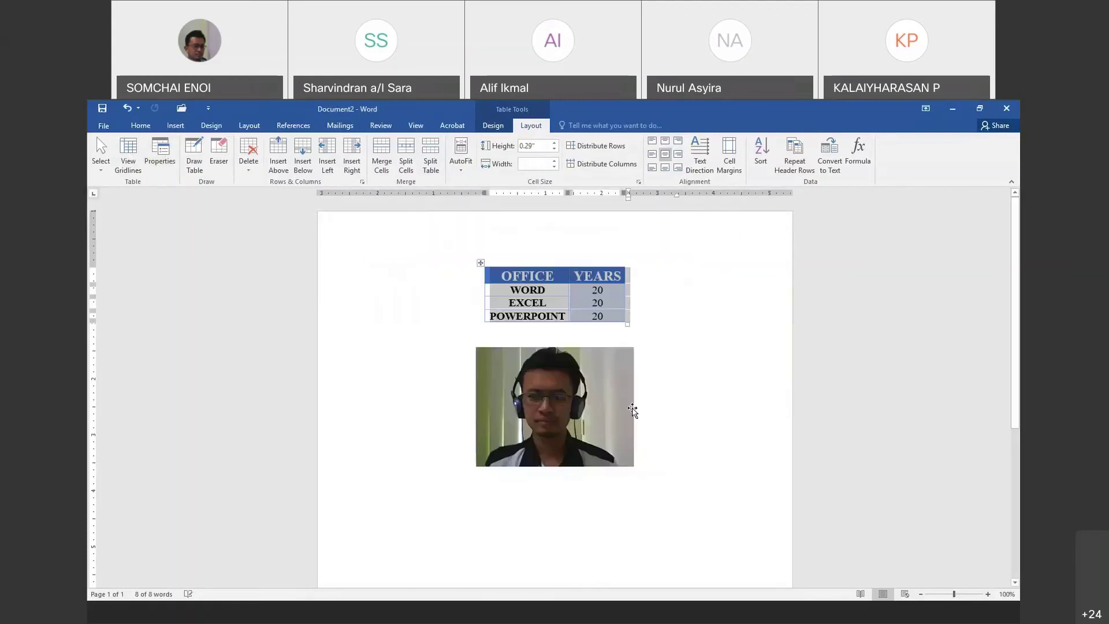
left_click(686, 377)
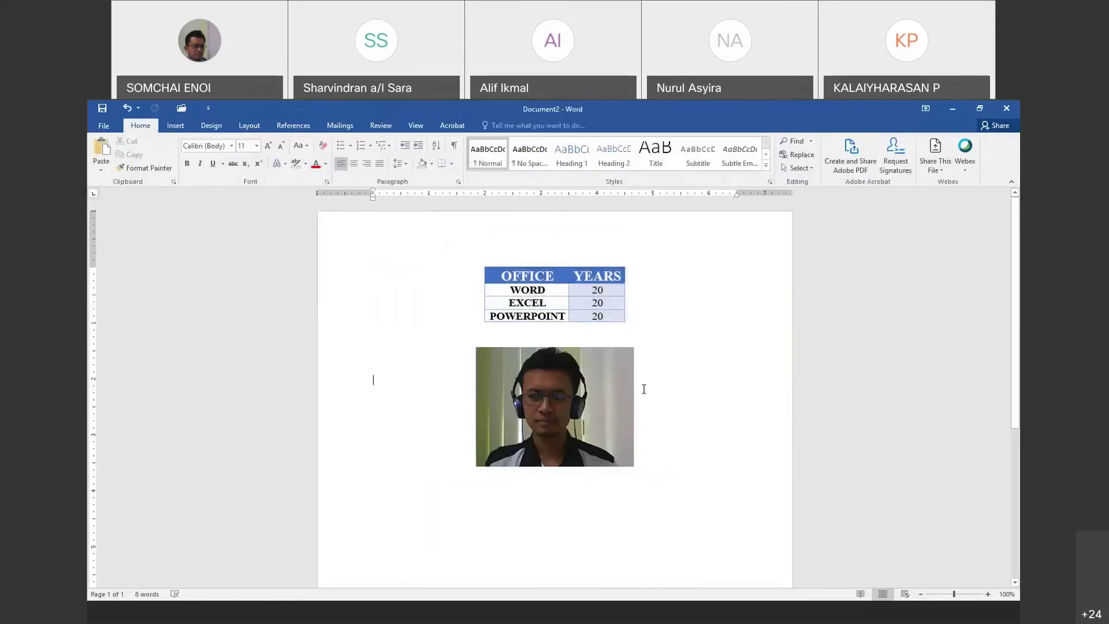
Apply the picture style with a thin plain white frame to the picture below the table
left_click(626, 387)
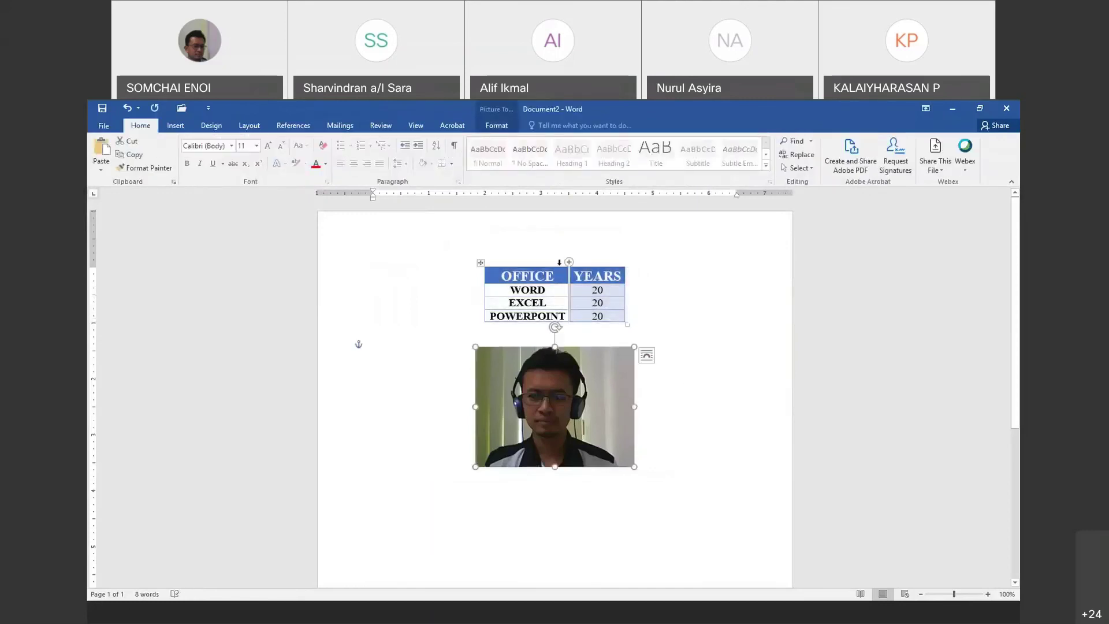
left_click(670, 424)
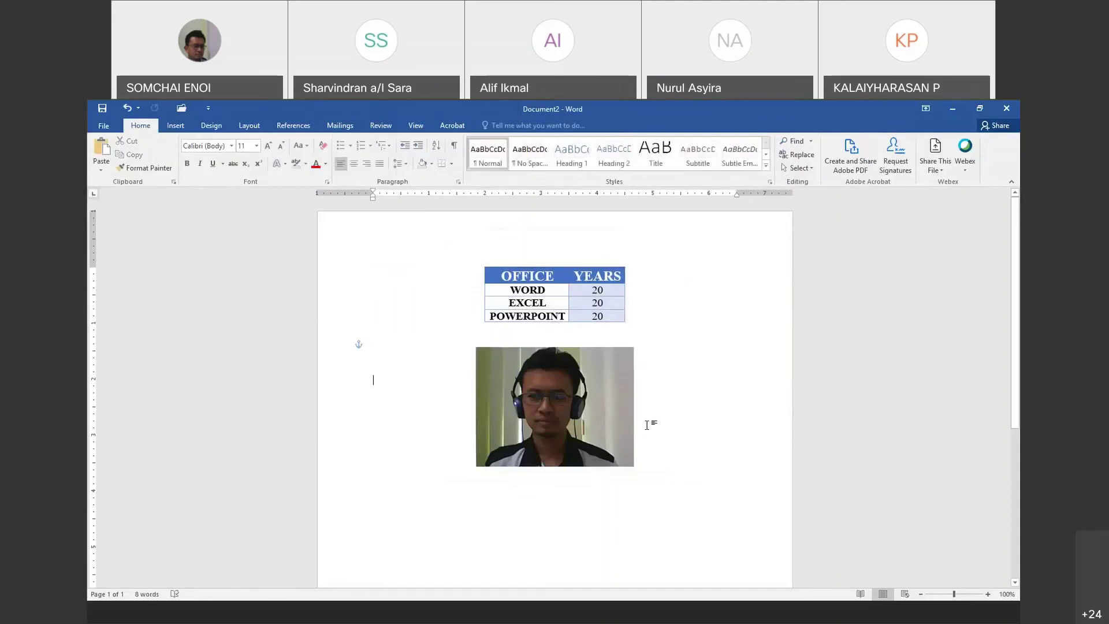
left_click(599, 380)
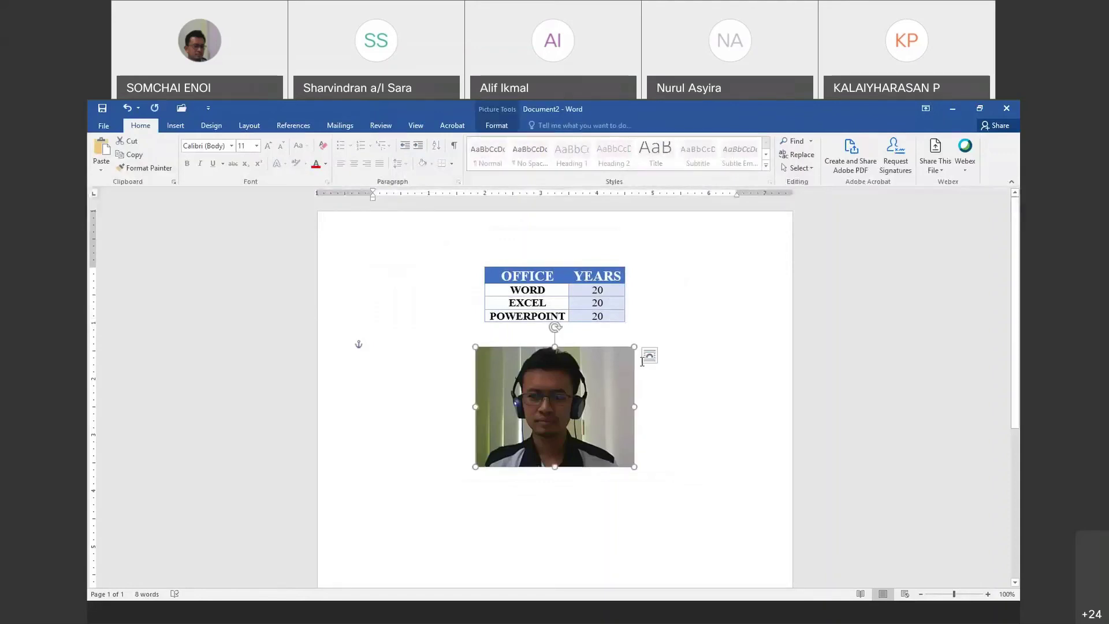
left_click(498, 126)
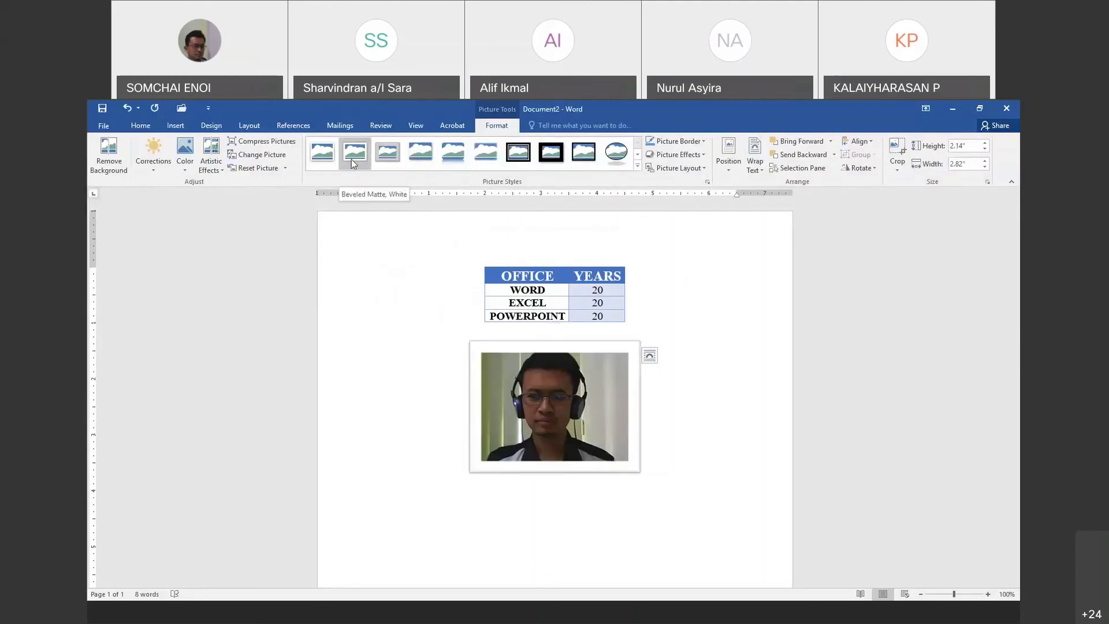
left_click(316, 160)
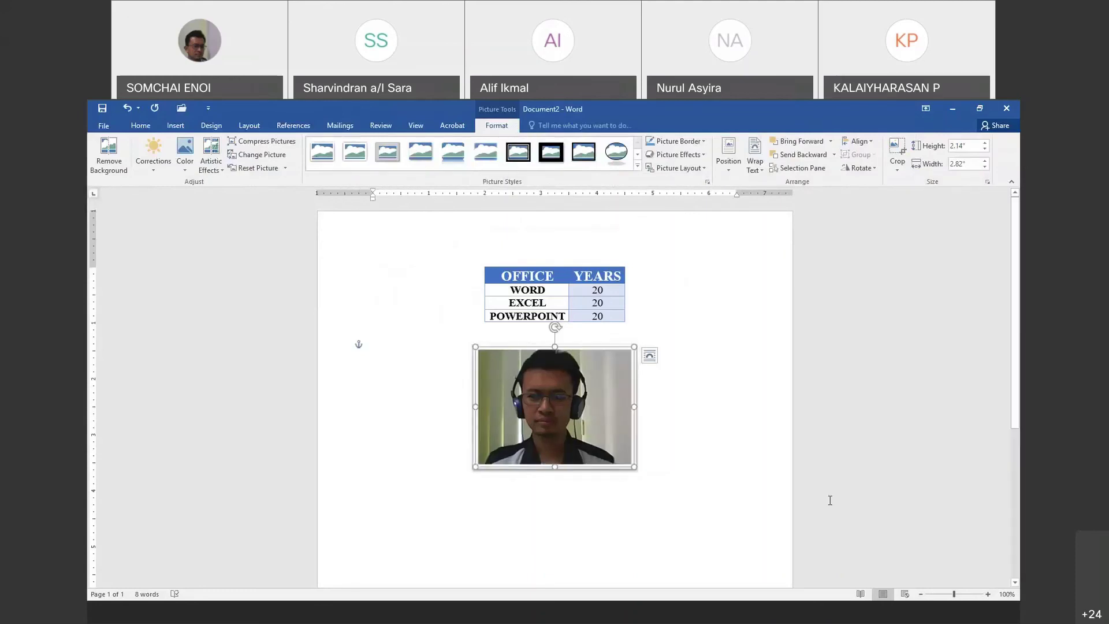
left_click(727, 477)
left_click(616, 424)
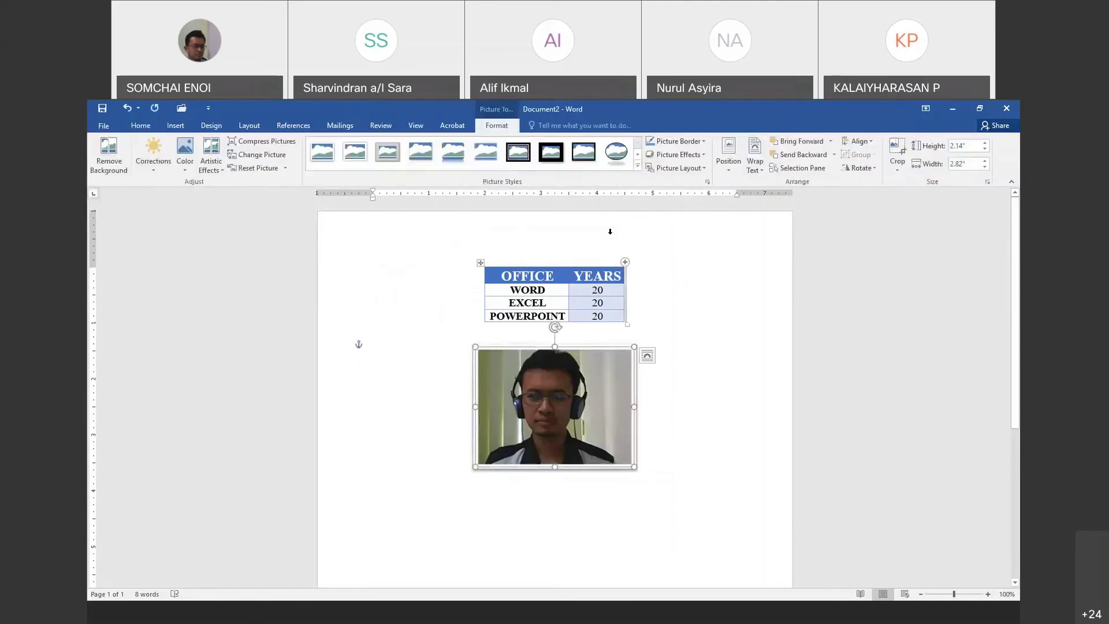
left_click(643, 168)
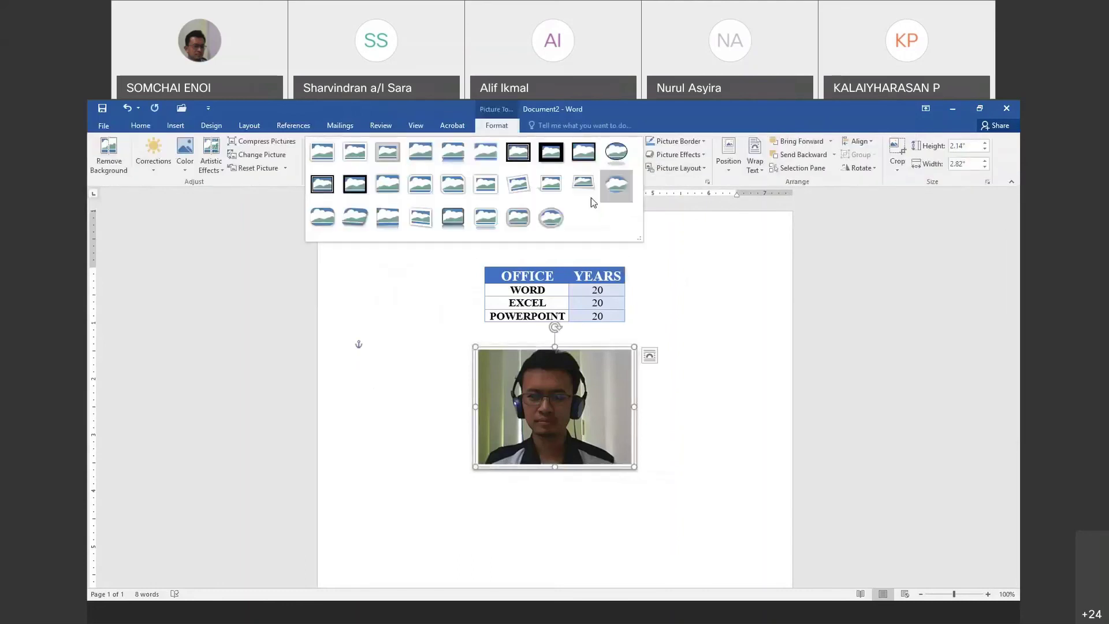
left_click(692, 447)
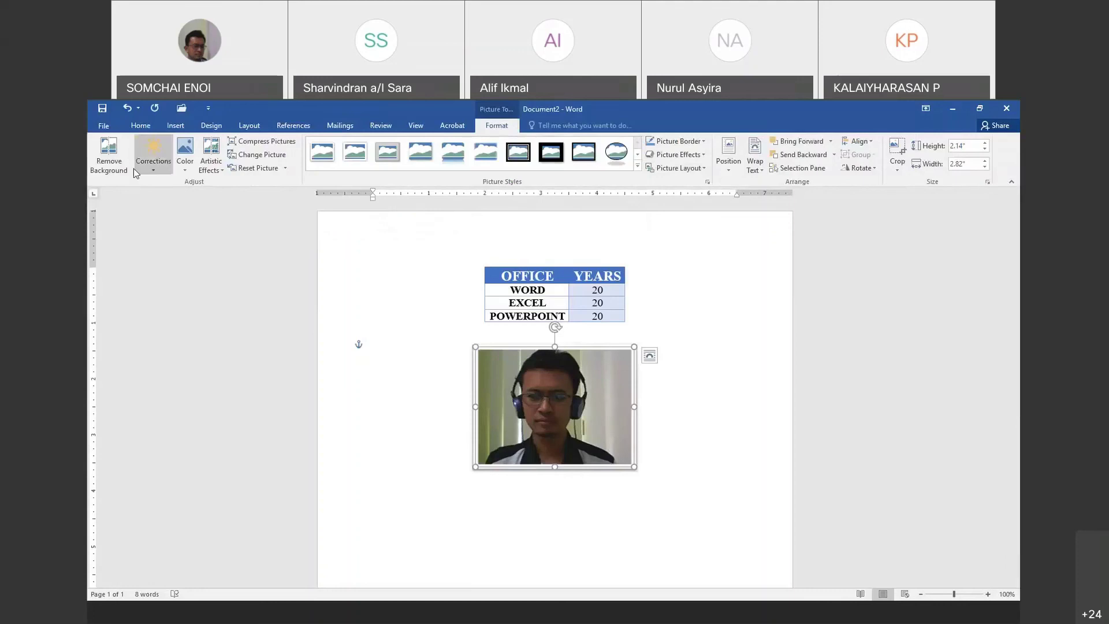
left_click(110, 156)
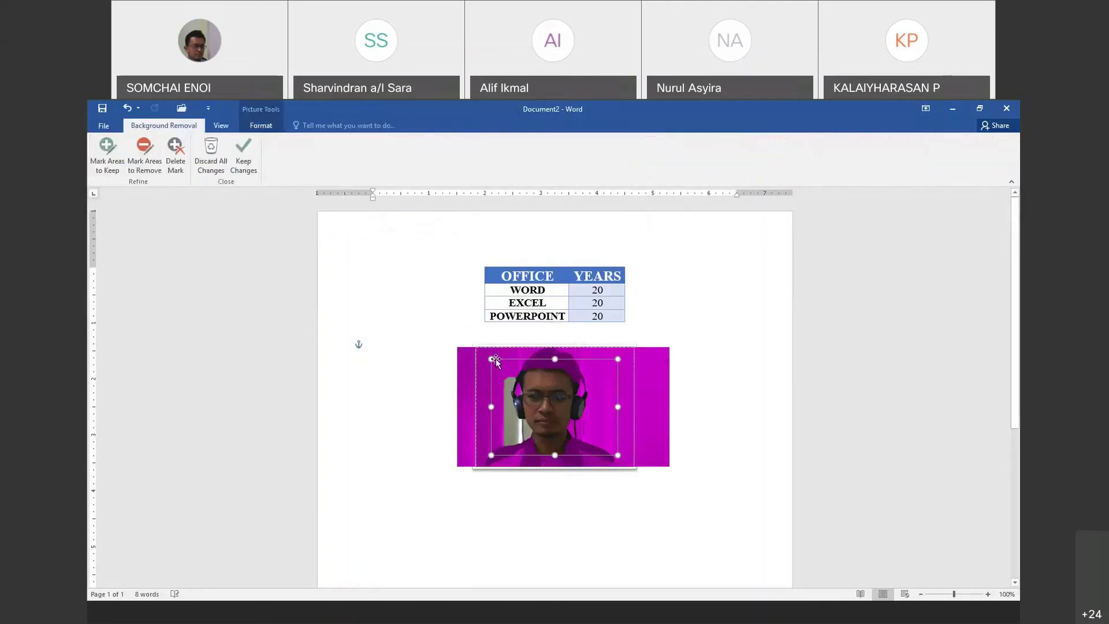
left_click_drag(491, 358, 476, 346)
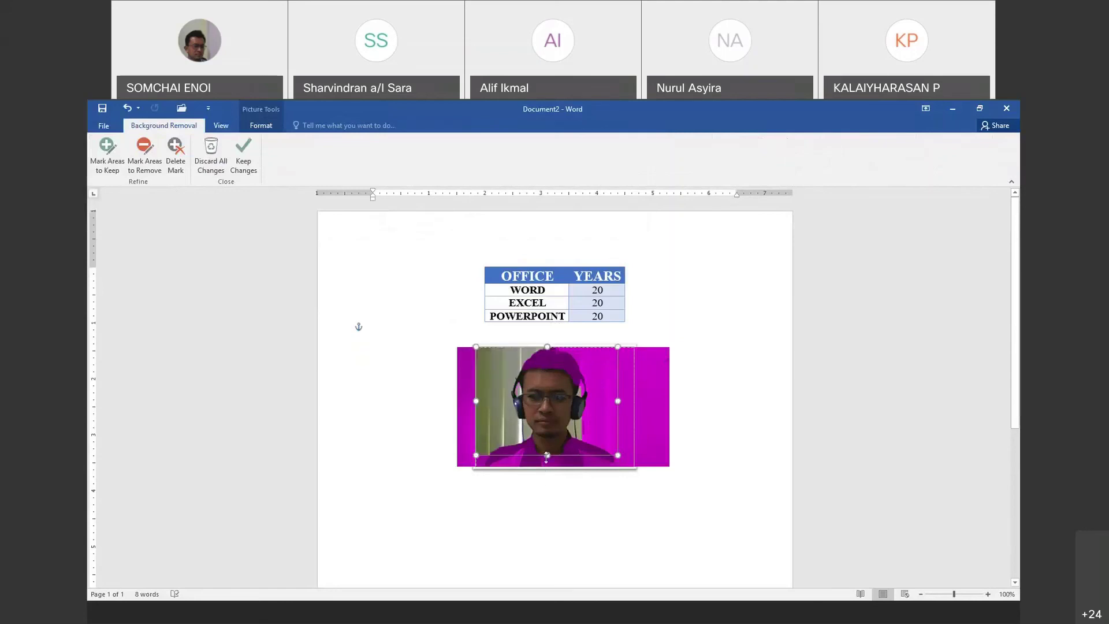
left_click_drag(547, 455, 547, 466)
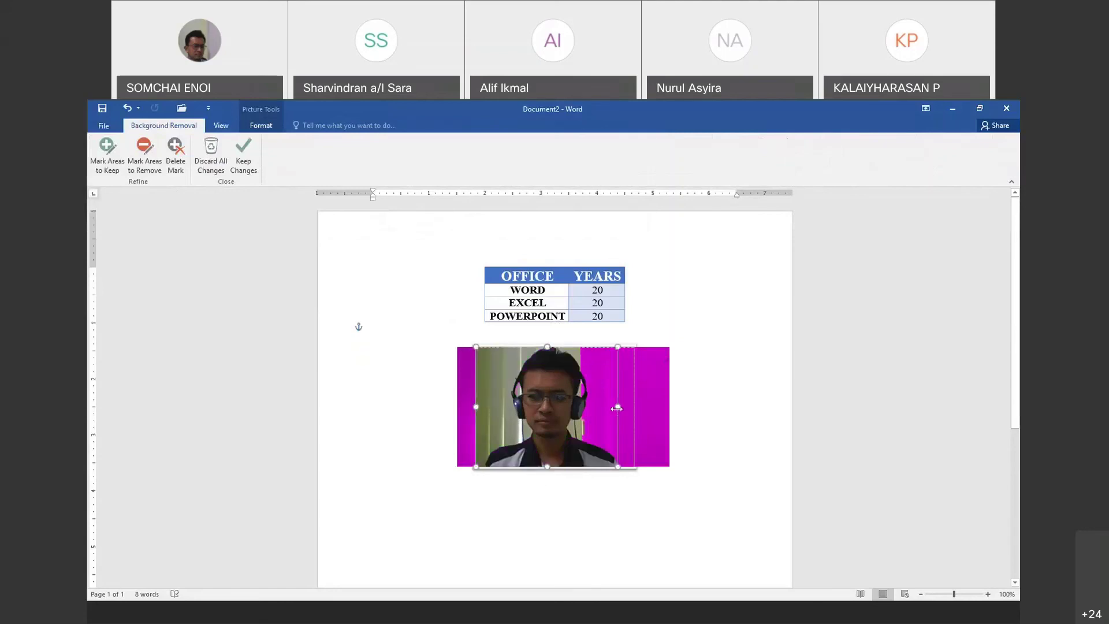
left_click_drag(637, 410, 652, 407)
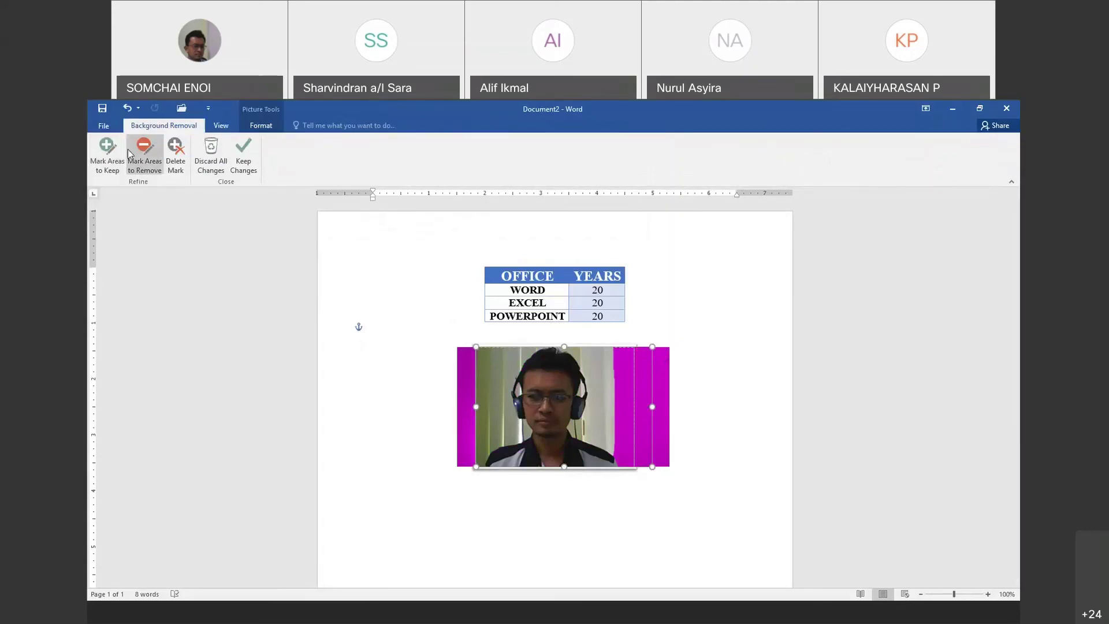
left_click(128, 109)
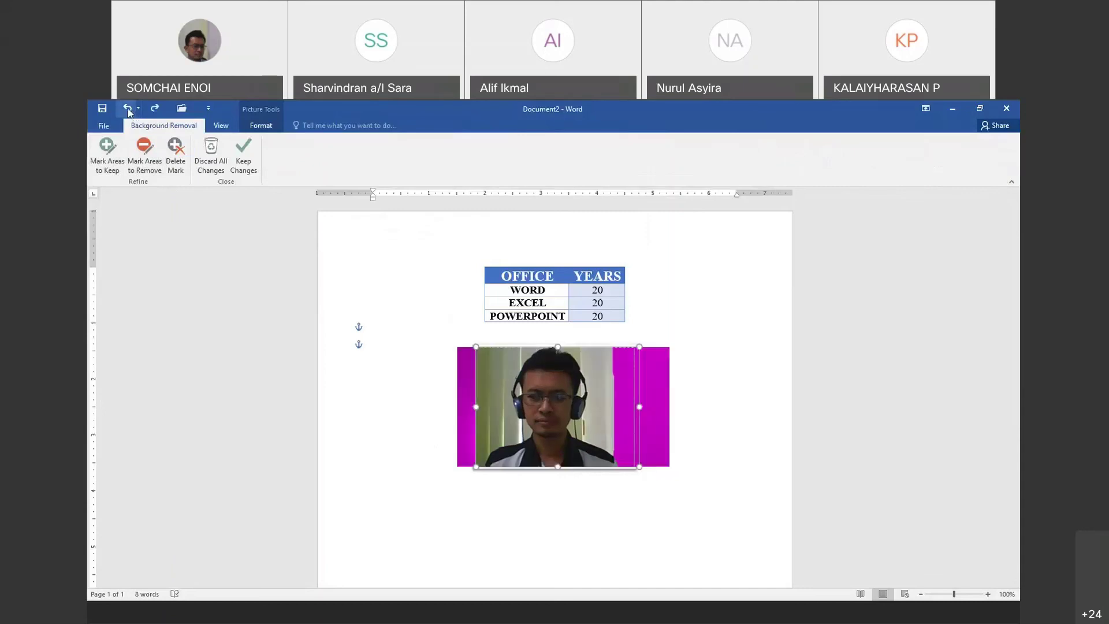
left_click(128, 109)
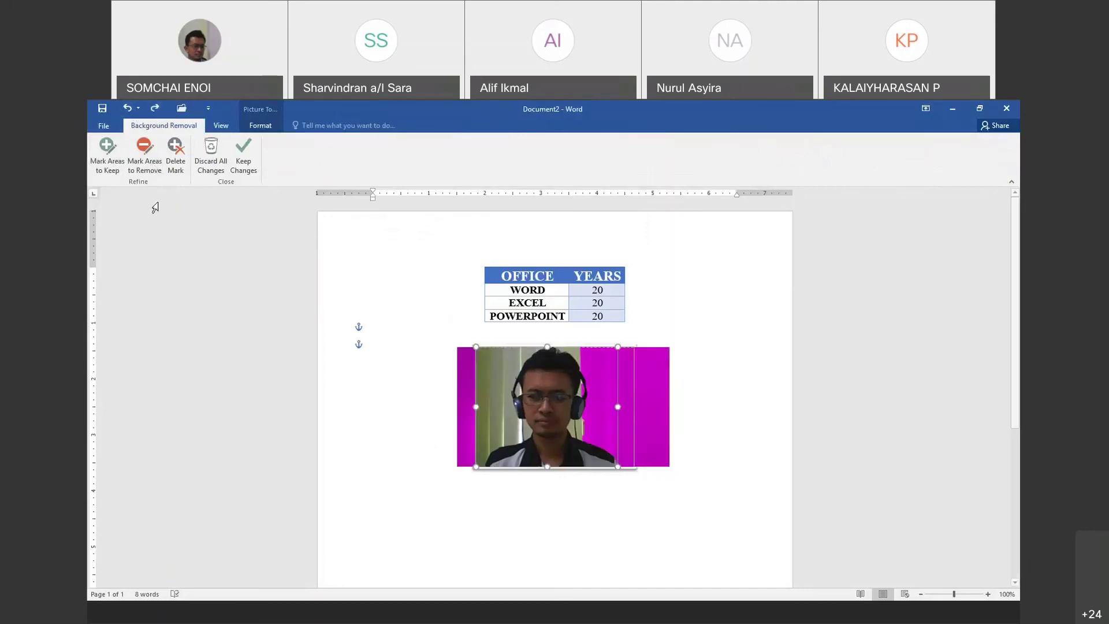
left_click(210, 154)
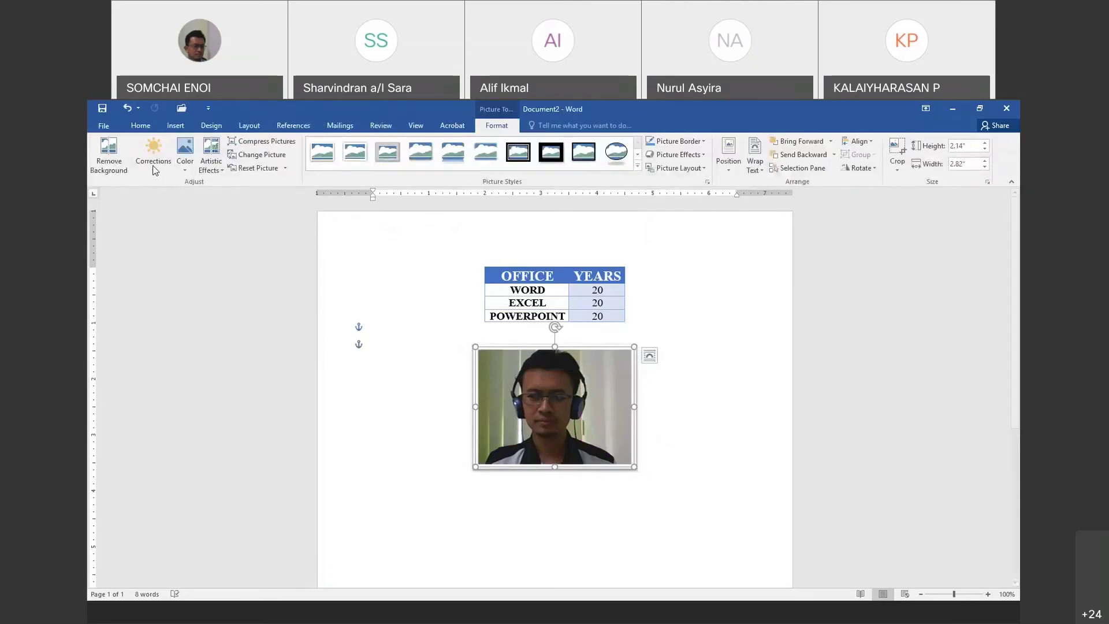
Start removing the picture's background and stretch the selection frame to the picture's full height
left_click(108, 155)
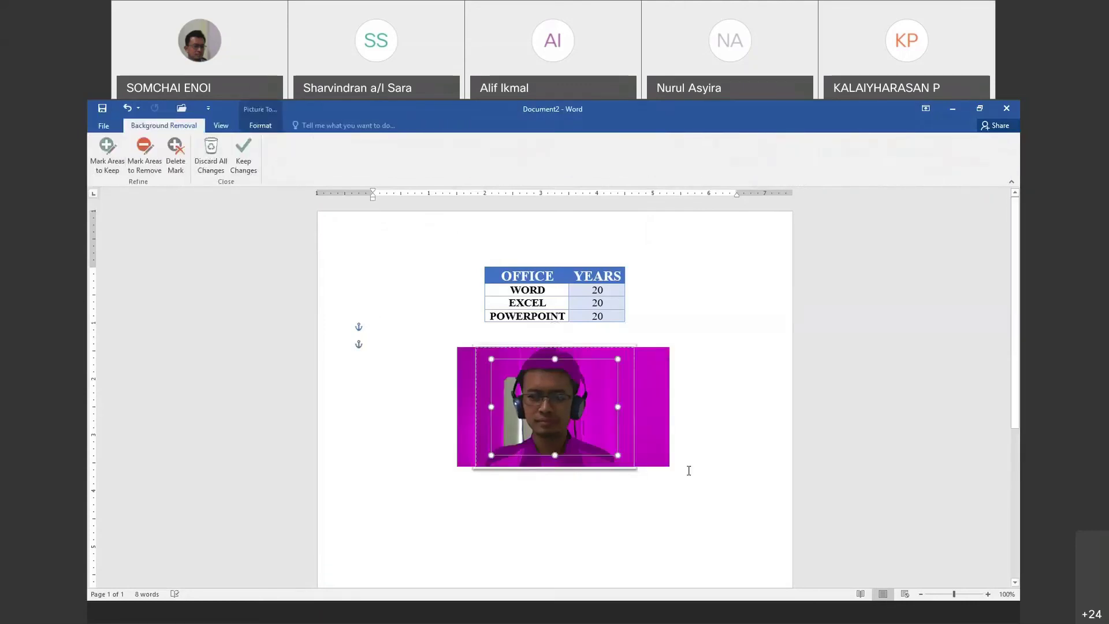
left_click_drag(554, 359, 555, 346)
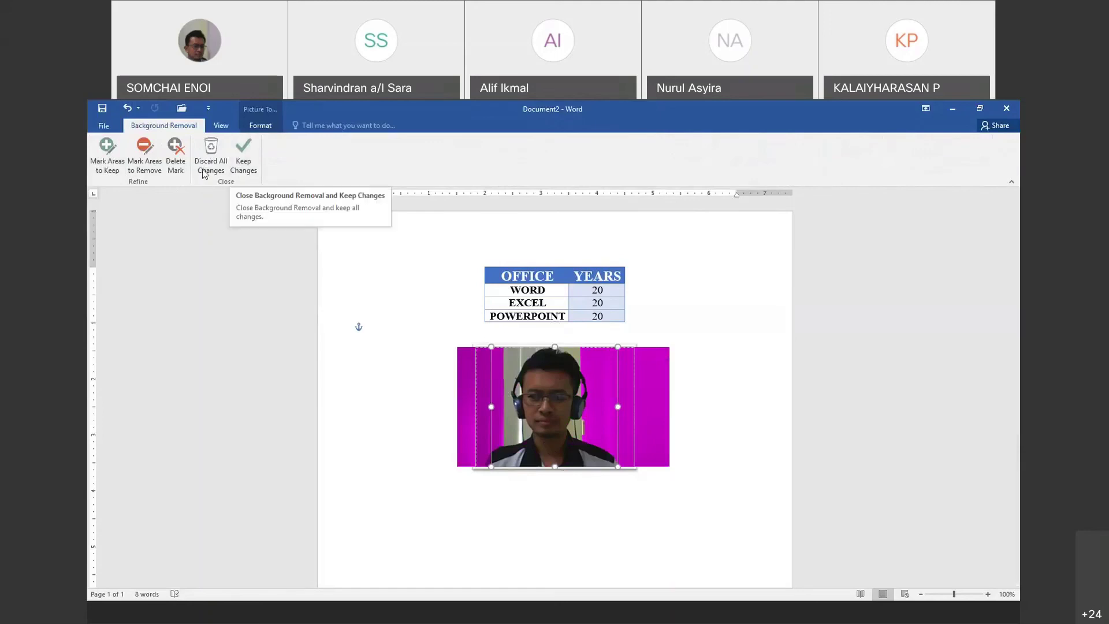
Mark the background between the neck and the shoulder on the picture's left side as areas to remove
left_click(149, 169)
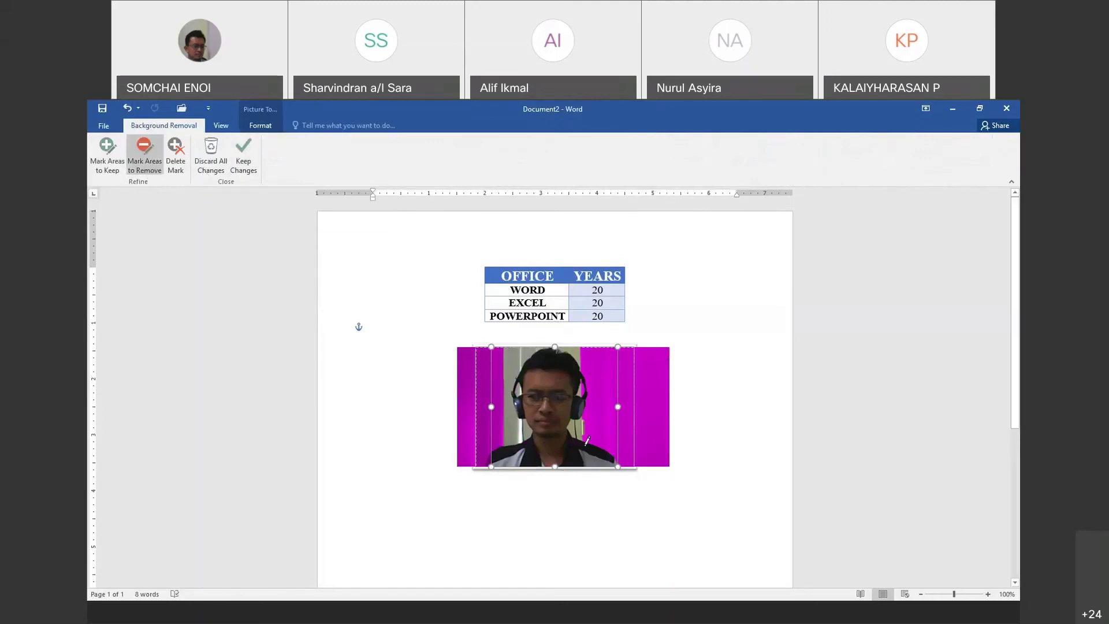
left_click(988, 594)
left_click(988, 594)
left_click(987, 595)
left_click(988, 594)
left_click(988, 594)
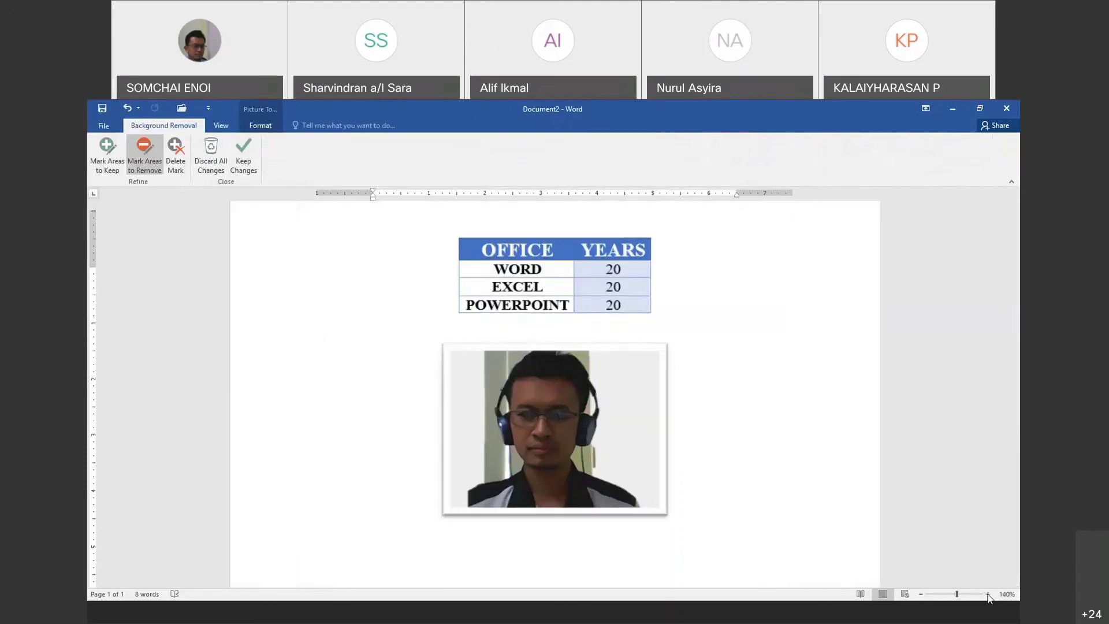
left_click(988, 594)
left_click(987, 594)
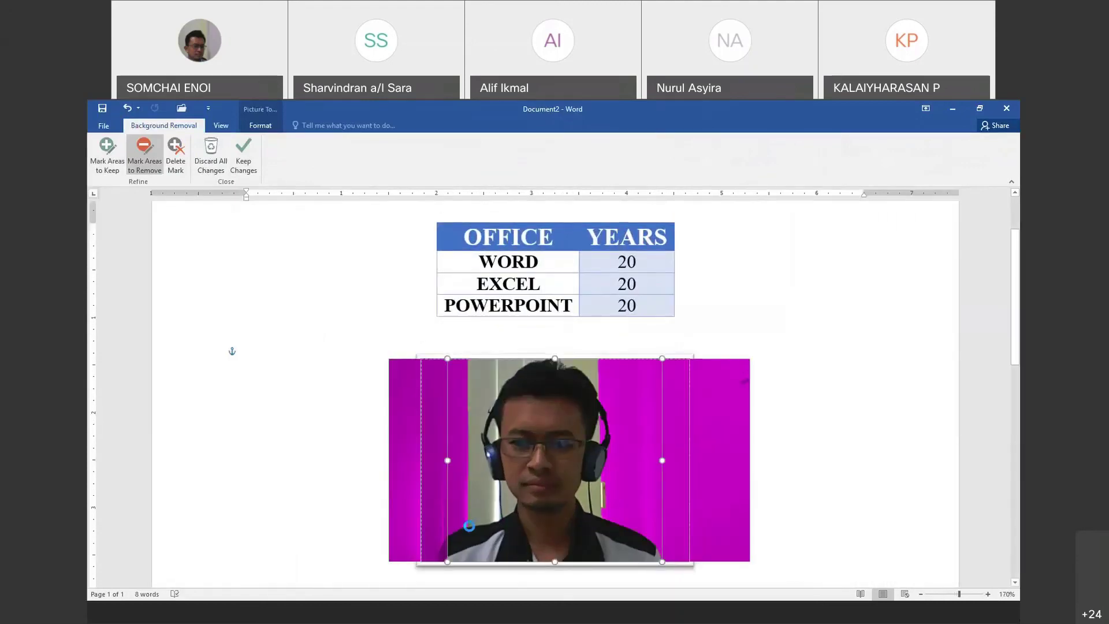
left_click(469, 525)
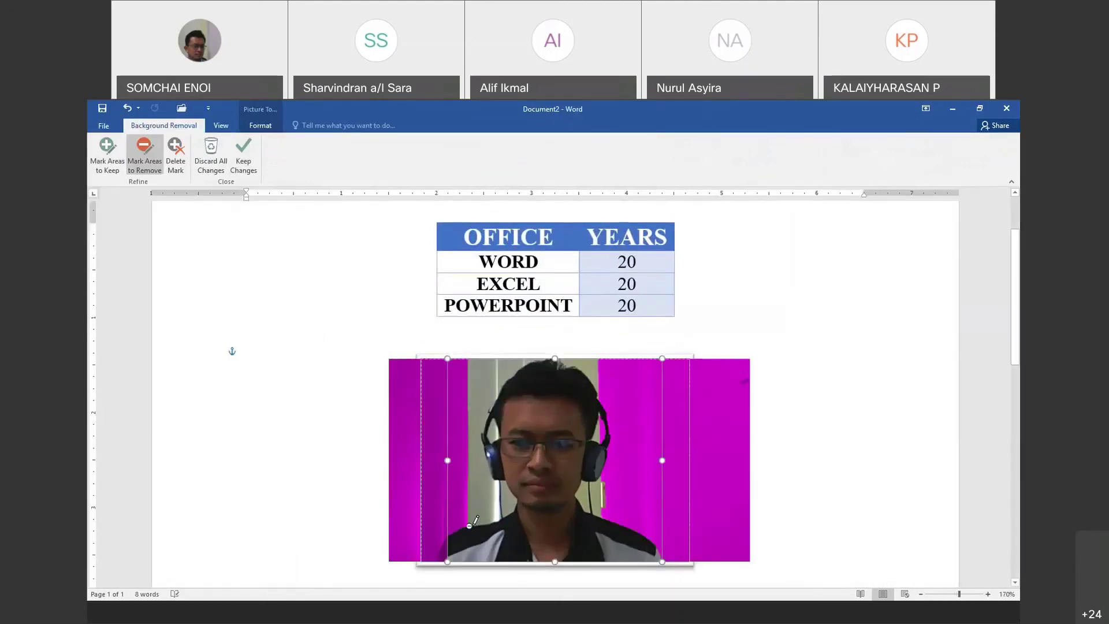
left_click(500, 517)
left_click_drag(473, 523, 470, 525)
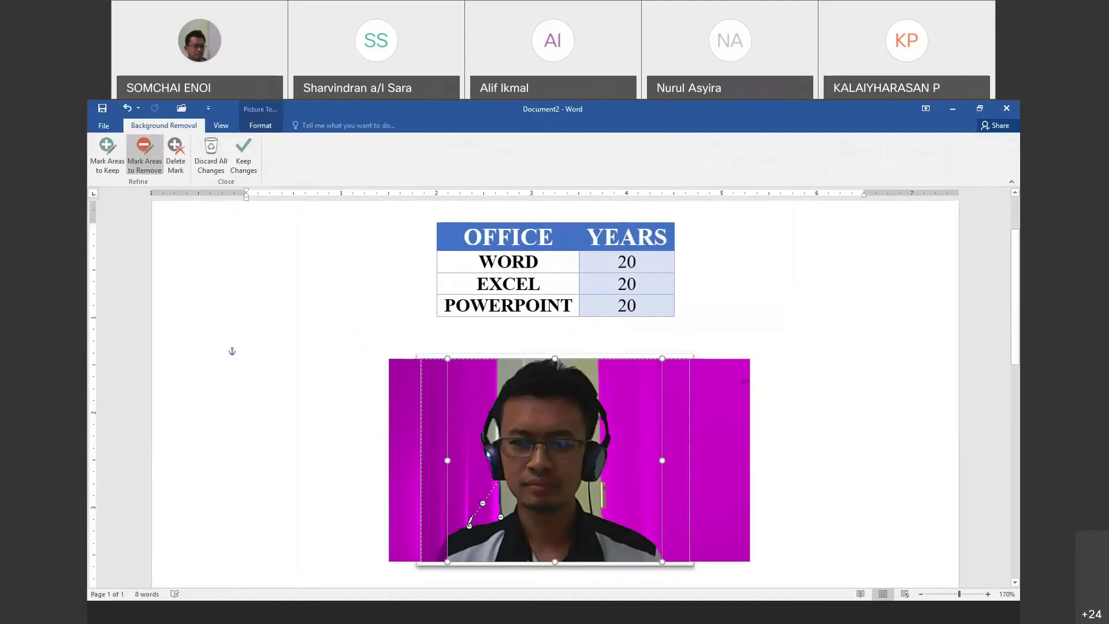
Mark the remaining background along the left side of the hair and headphones, up to the picture's top edge, for removal
left_click(498, 395)
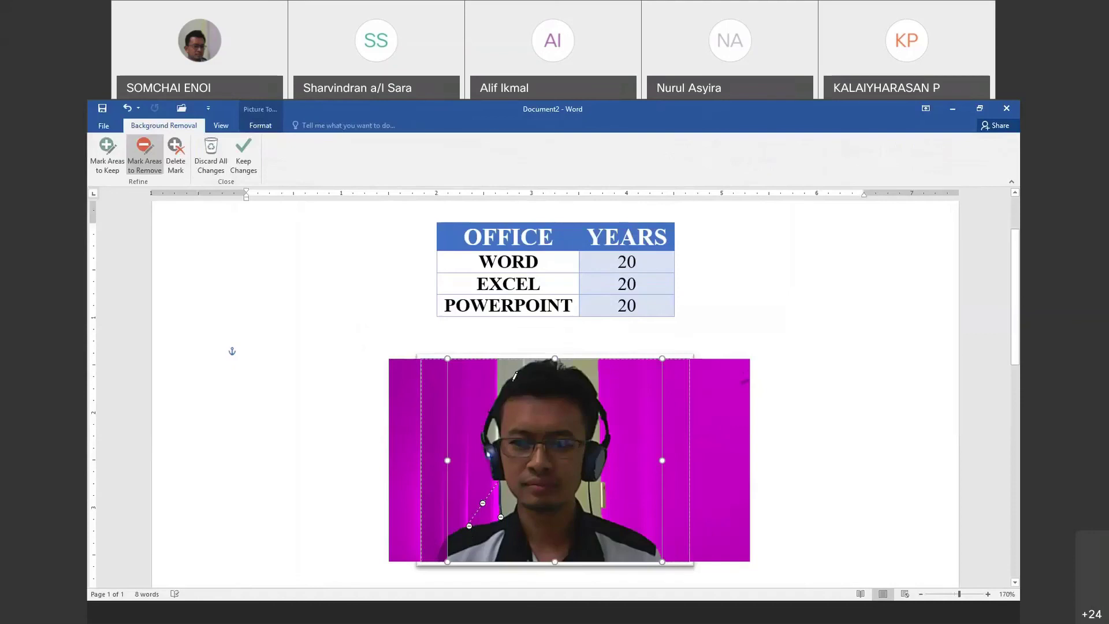
left_click(537, 360)
left_click_drag(514, 359, 497, 395)
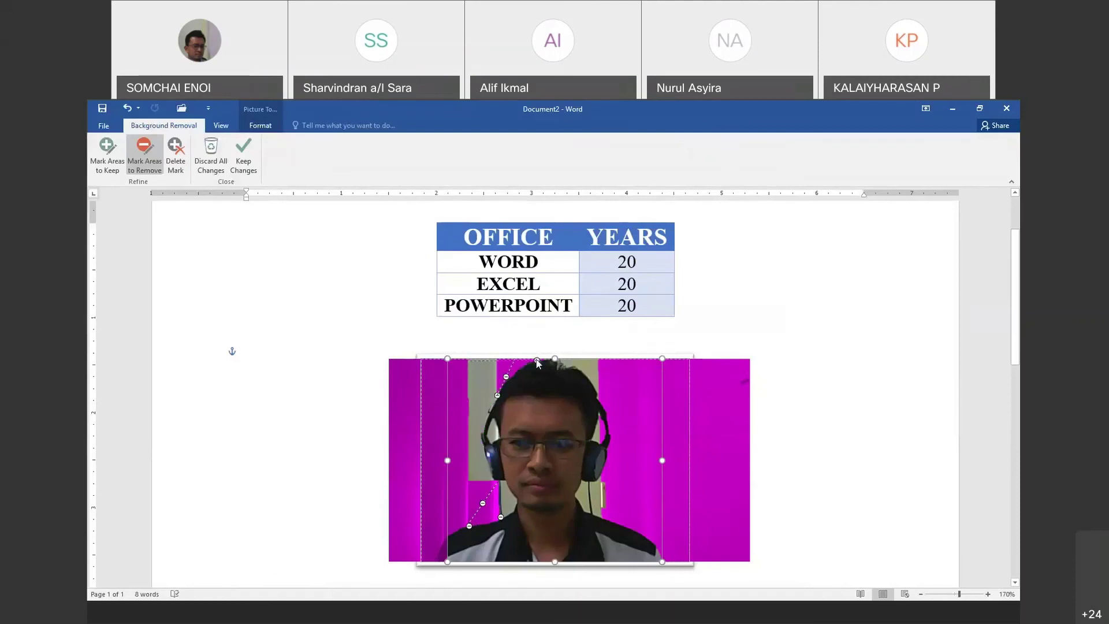
left_click_drag(536, 359, 465, 359)
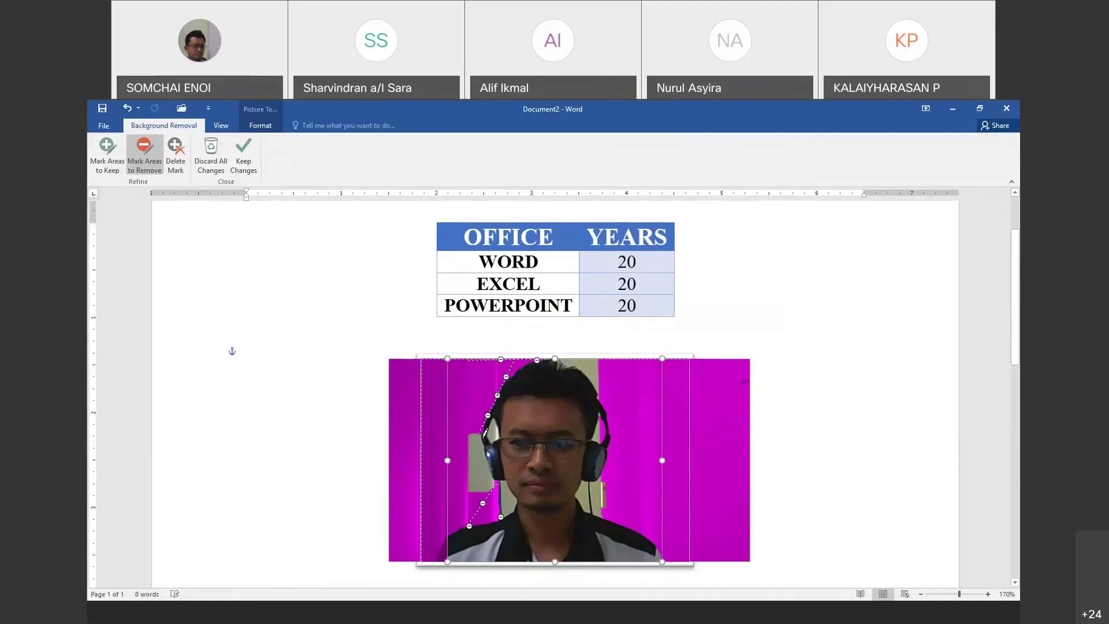
left_click_drag(487, 415, 496, 483)
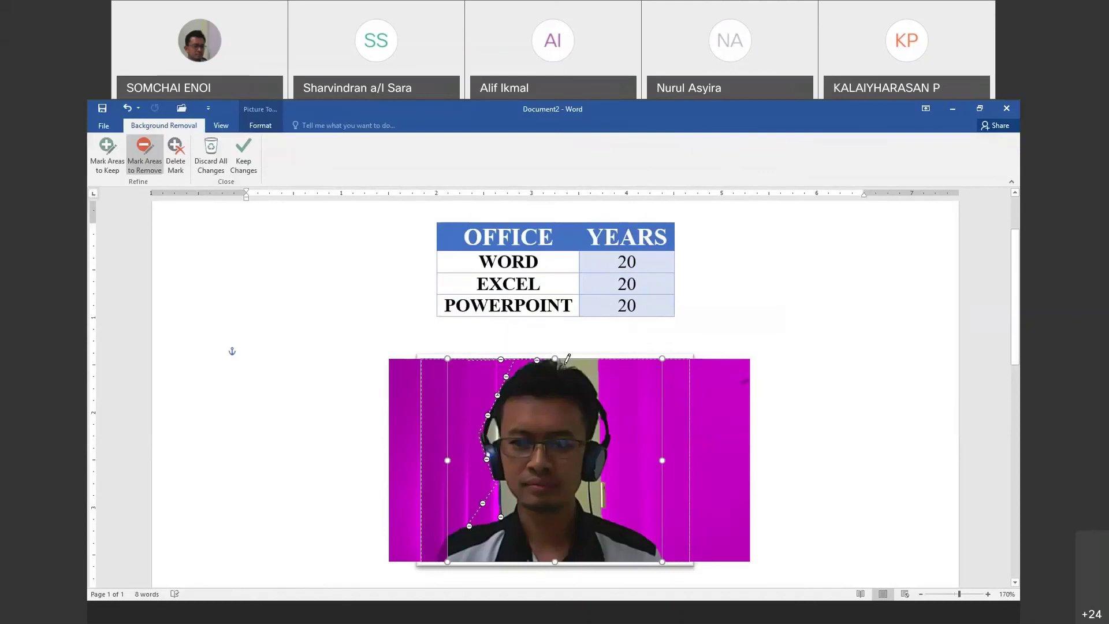
Mark the background beside the upper right of the head for removal and keep the background removal changes
left_click_drag(601, 394, 582, 377)
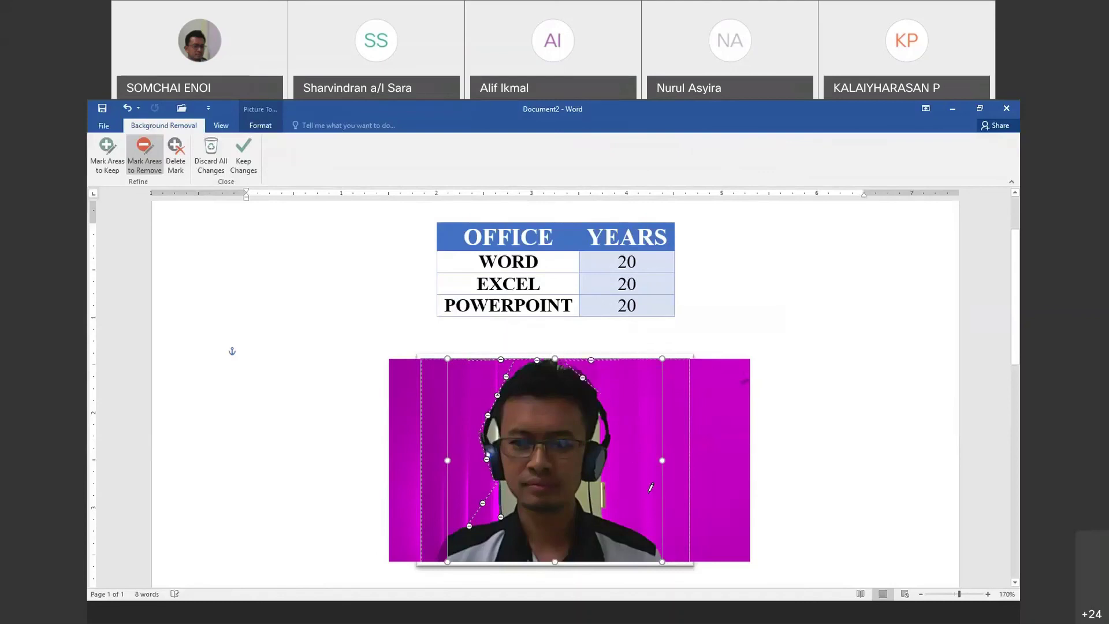
scroll(641, 473, "down", 2)
scroll(649, 491, "up", 3)
scroll(650, 489, "down", 1)
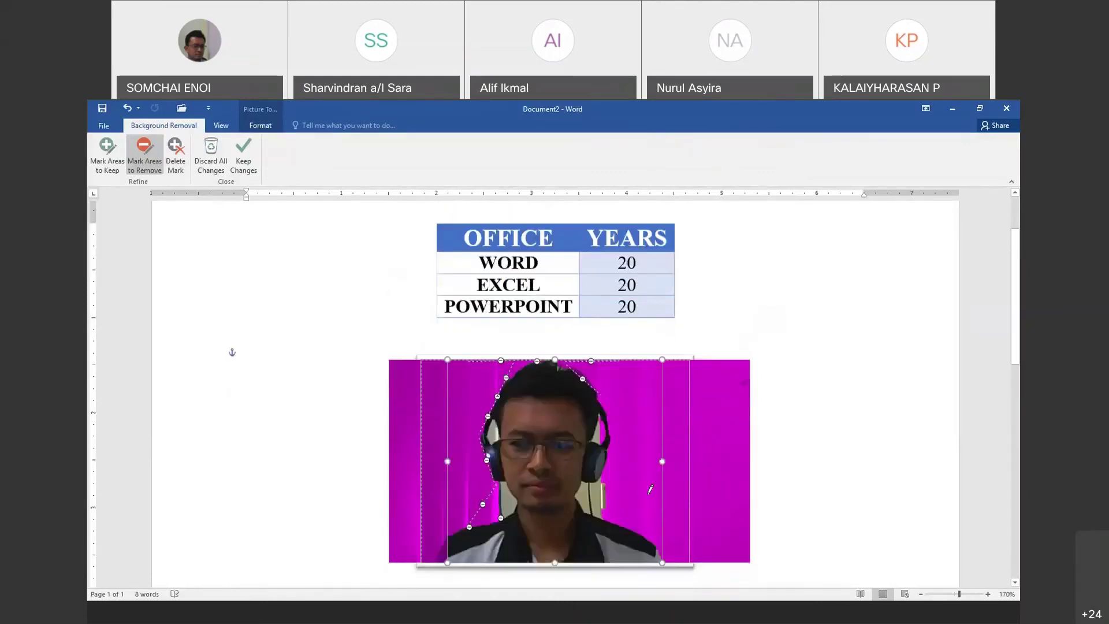
scroll(650, 489, "up", 2)
left_click(243, 155)
scroll(794, 446, "down", 5)
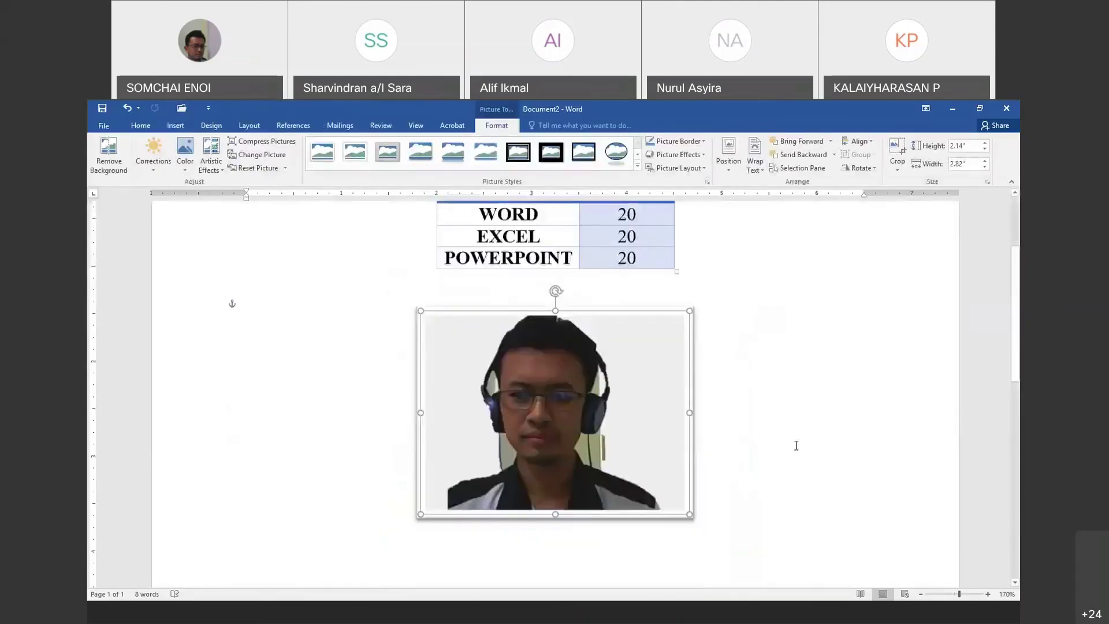
scroll(635, 371, "up", 3)
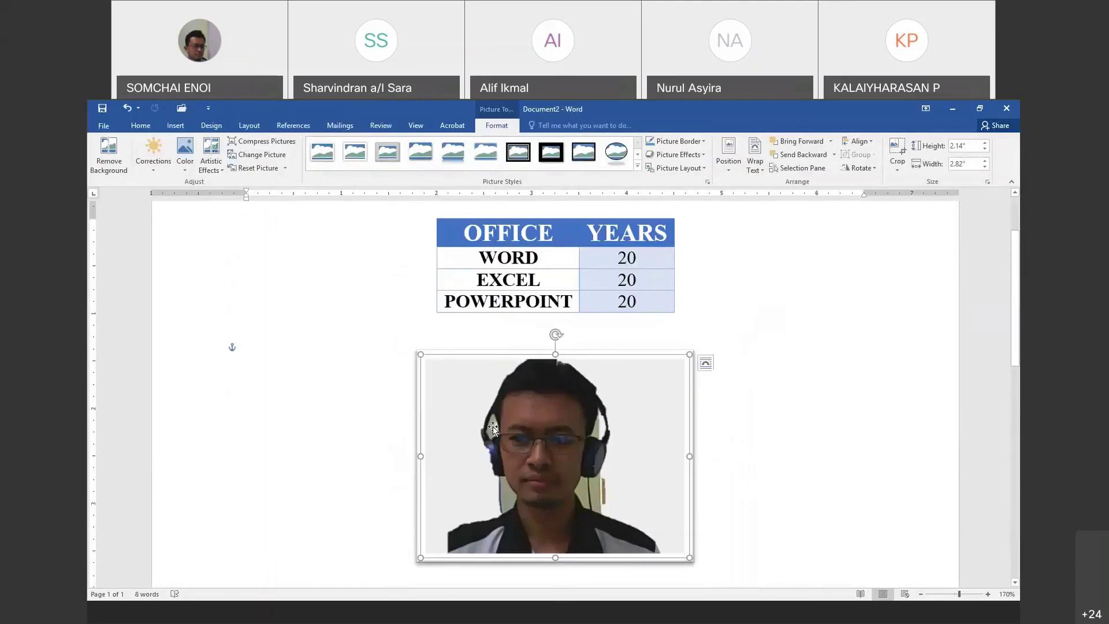